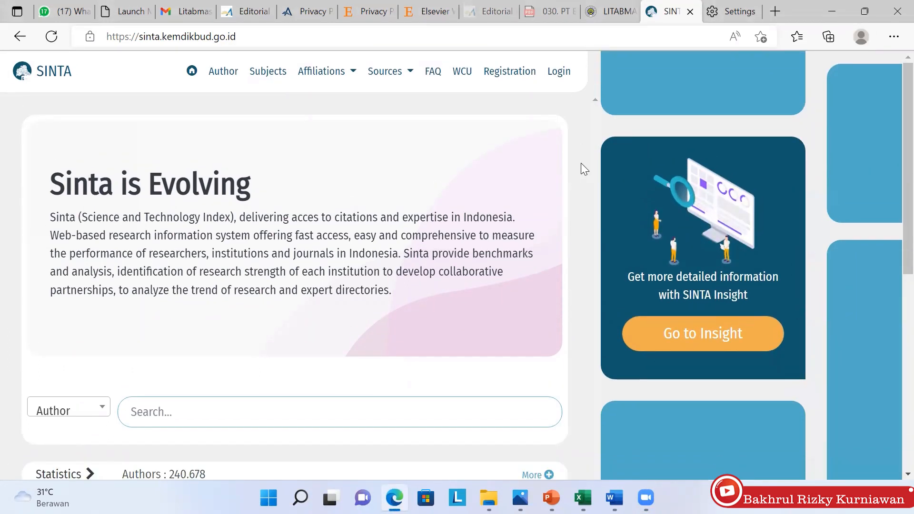
# Log in to SINTA with the autofilled credentials and open My Profile from the account menu
pyautogui.click(565, 75)
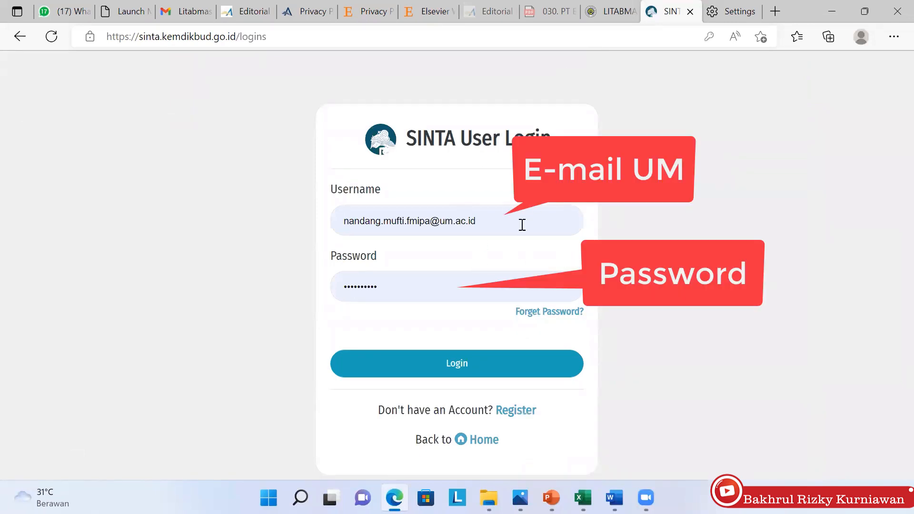
pyautogui.click(491, 371)
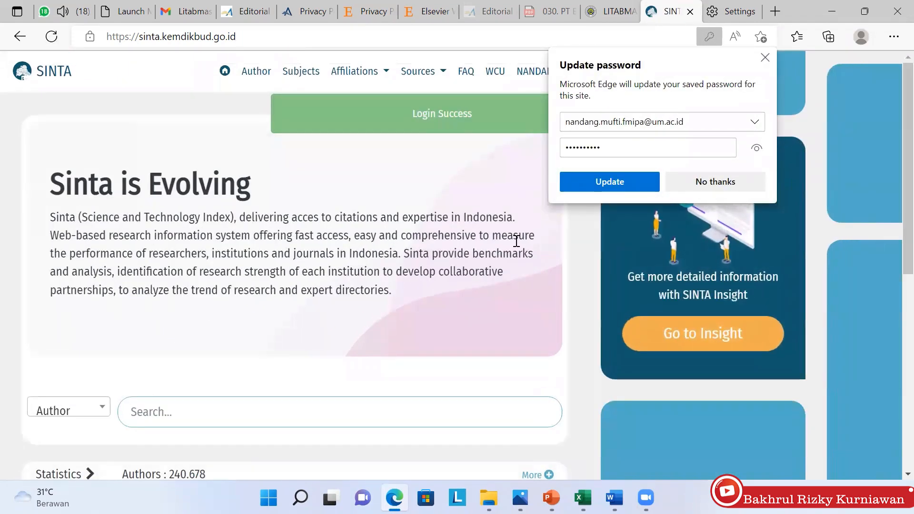
pyautogui.click(764, 58)
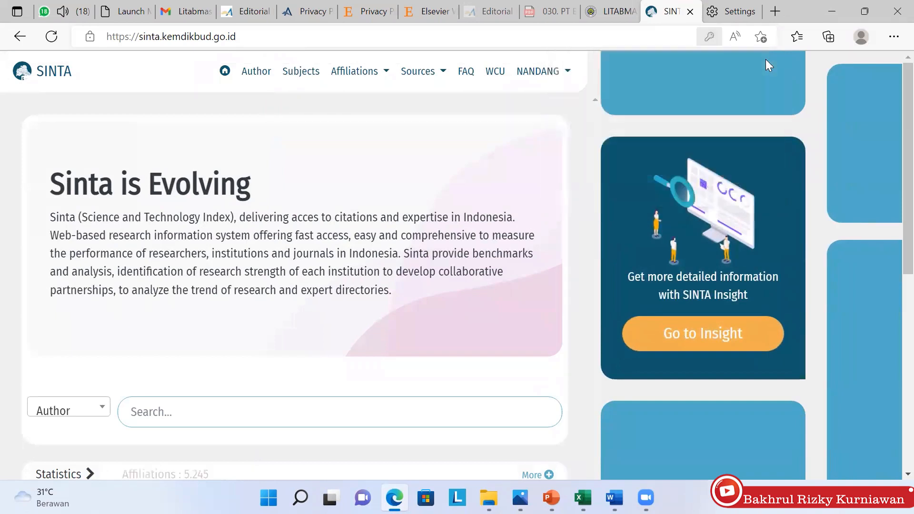
pyautogui.click(567, 79)
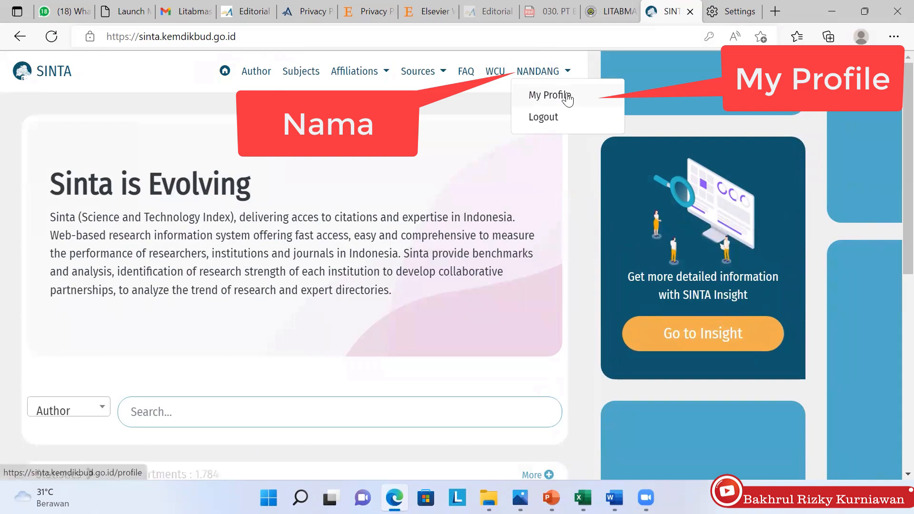
pyautogui.click(567, 97)
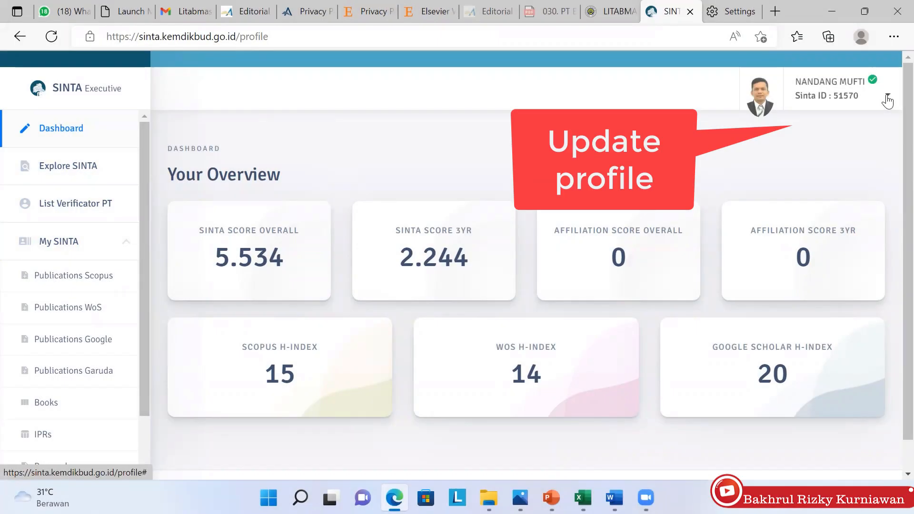
# Show the Update Profile, Update Password and Logout menu on the SINTA Executive dashboard
pyautogui.click(887, 99)
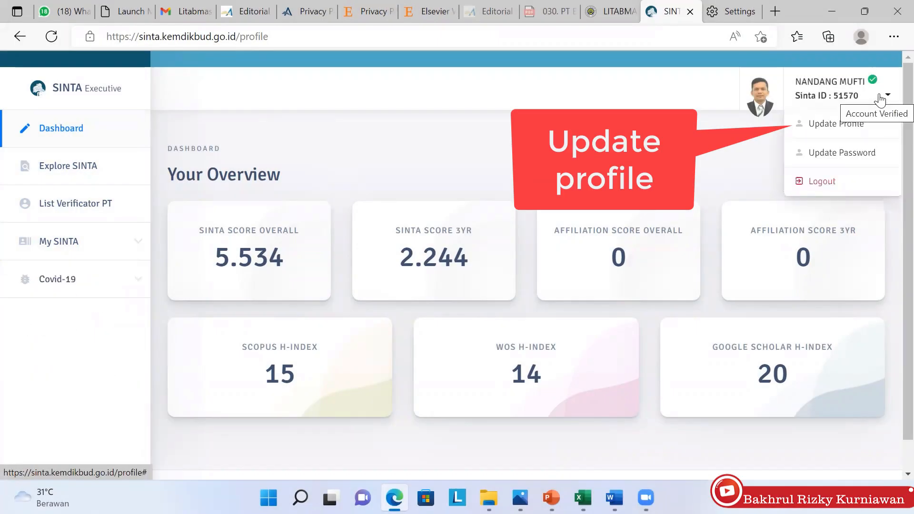
# Open Update Profile and scroll down to the Scopus, WOS, Publon and Garuda ID fields
pyautogui.click(835, 124)
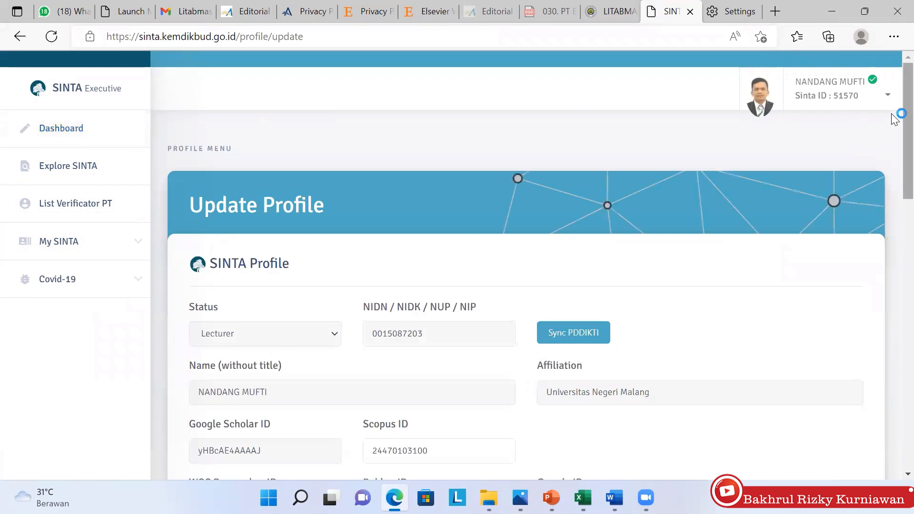
pyautogui.scroll(-4, 440, 218)
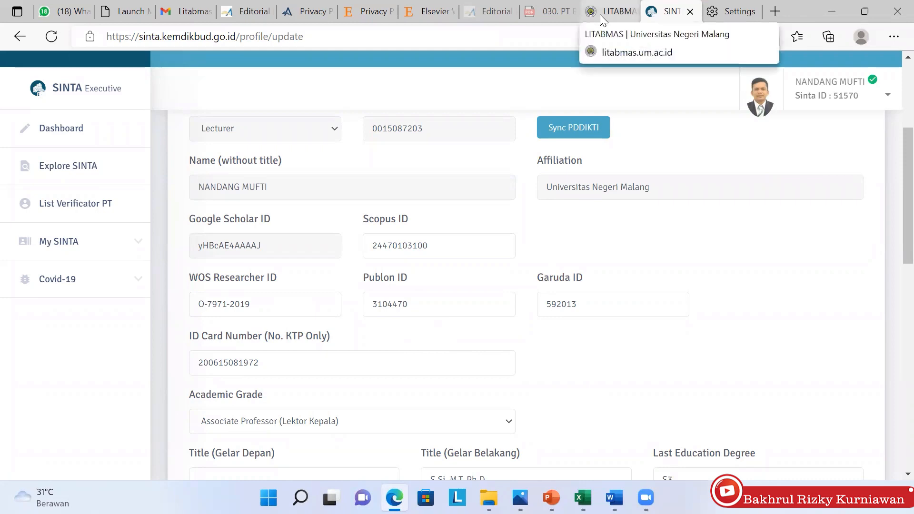
pyautogui.click(543, 14)
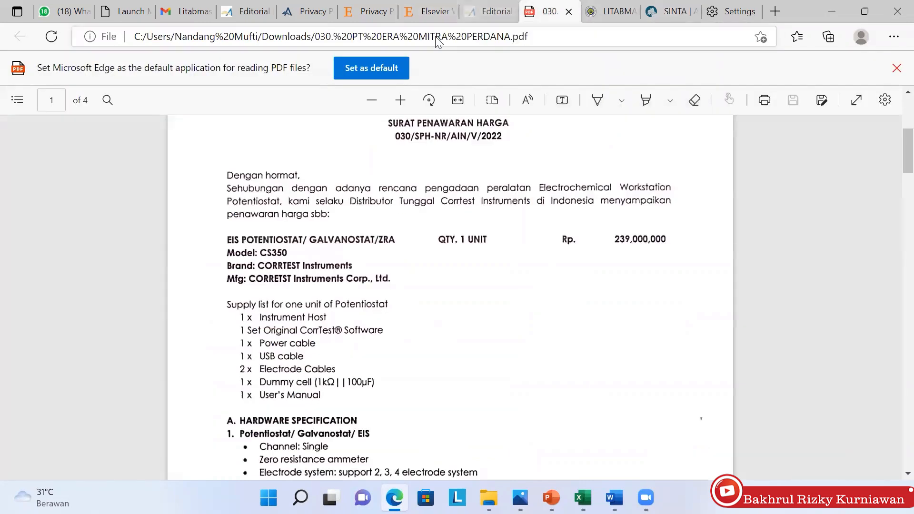
# Go to scopus.com and run an author search with the lecturer's last and first name
pyautogui.click(435, 37)
pyautogui.write('scop')
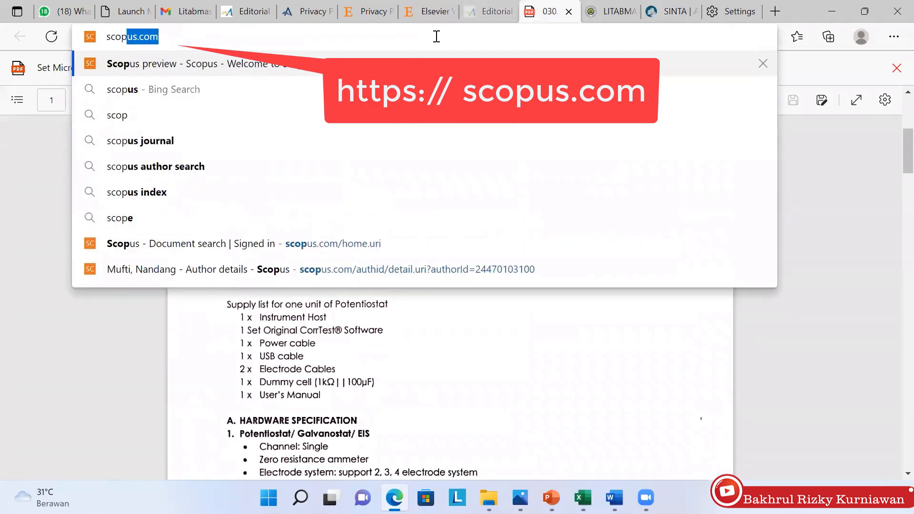
pyautogui.press('Return')
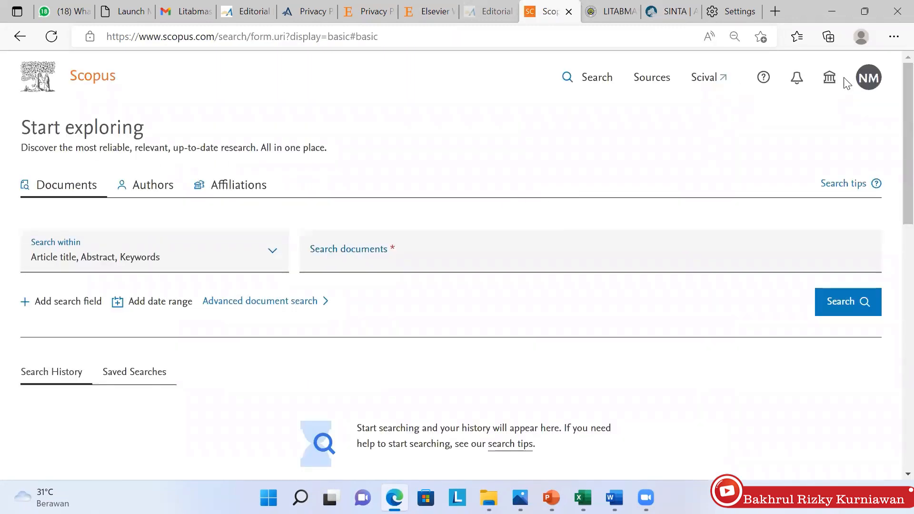
pyautogui.click(159, 195)
pyautogui.click(214, 291)
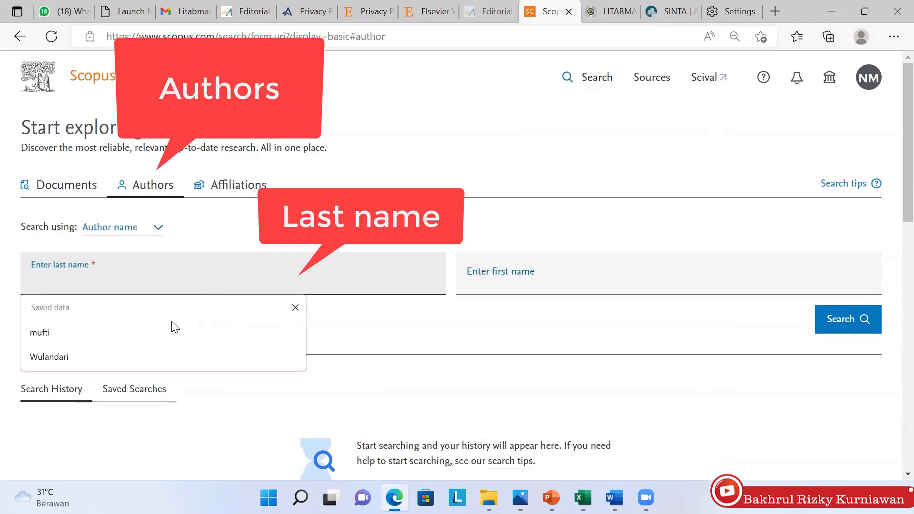
pyautogui.click(167, 333)
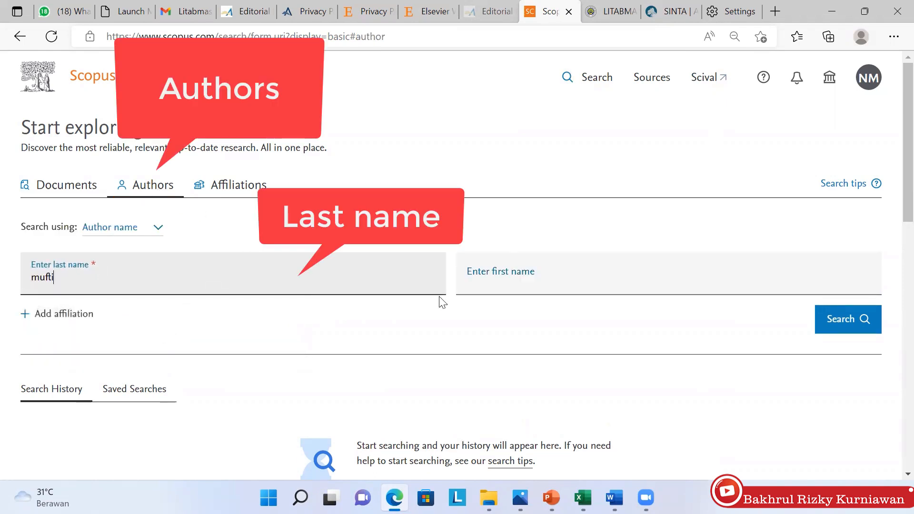
pyautogui.click(506, 279)
pyautogui.write('nandang')
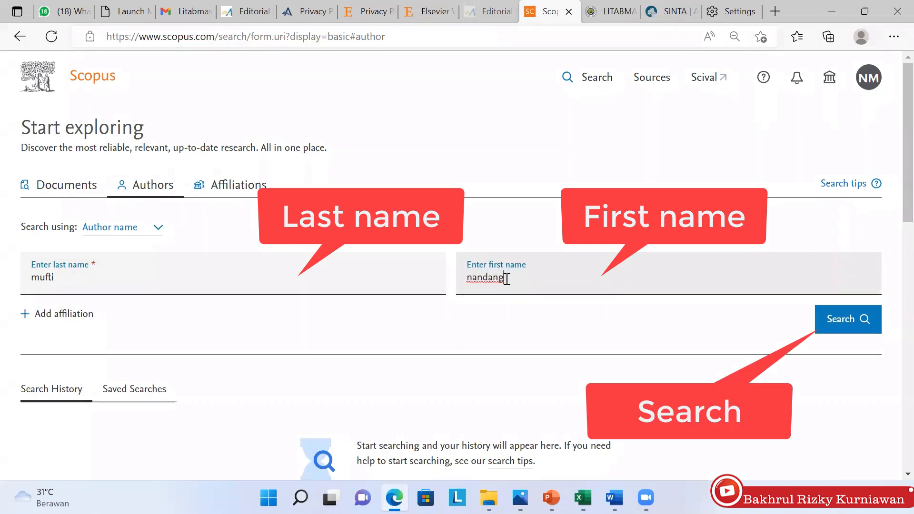
pyautogui.press('Return')
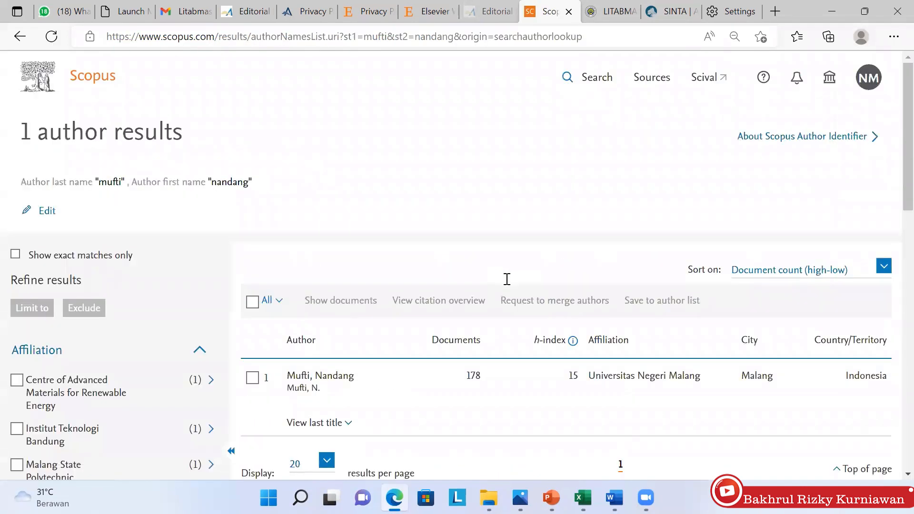
# Open the matching author profile and select its Scopus author ID in the address bar
pyautogui.click(329, 383)
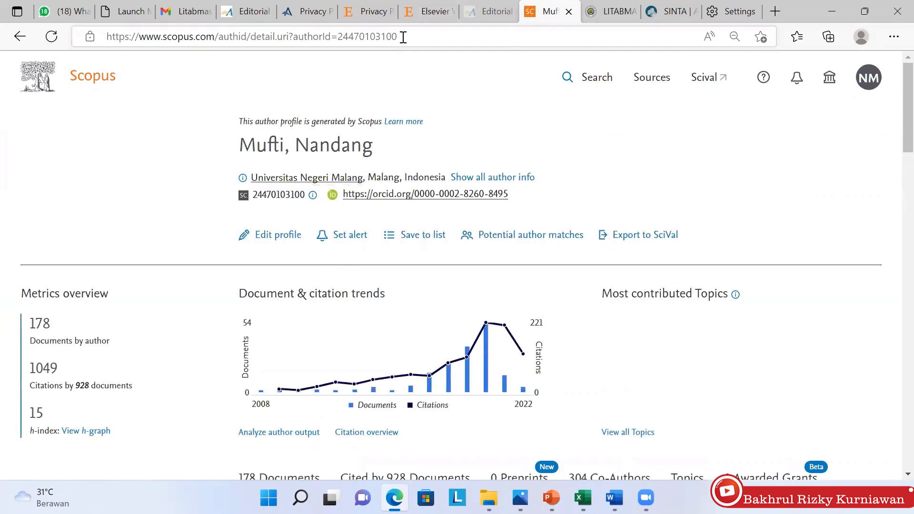
pyautogui.moveTo(401, 36); pyautogui.dragTo(338, 37)
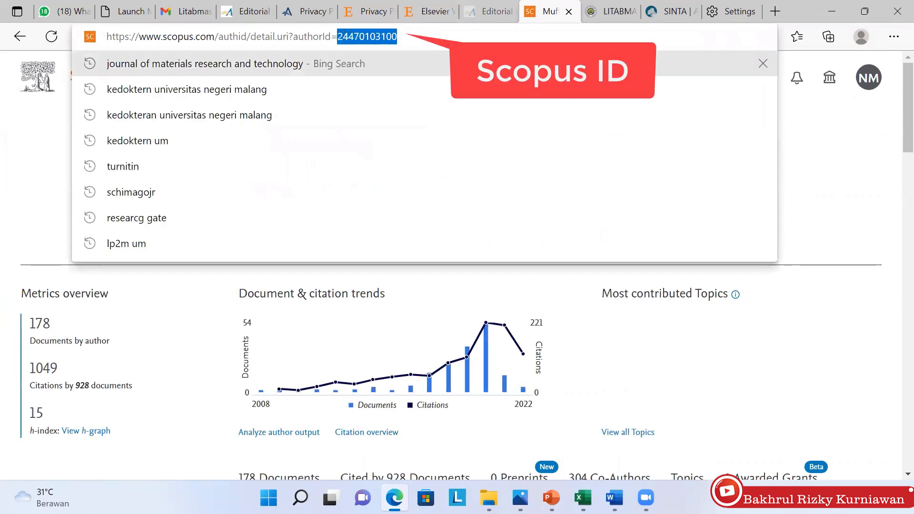
pyautogui.click(800, 244)
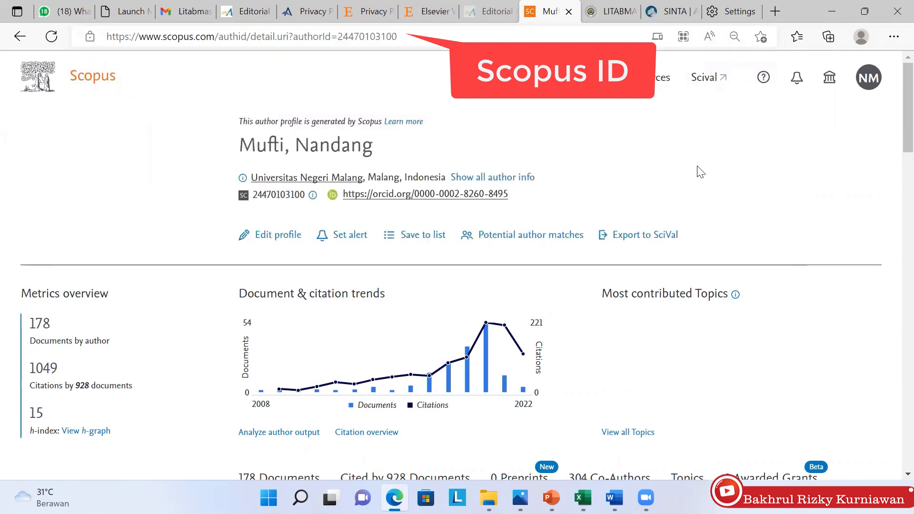
# Compare the Scopus ID in SINTA's Update Profile form with the Scopus author ID
pyautogui.click(676, 12)
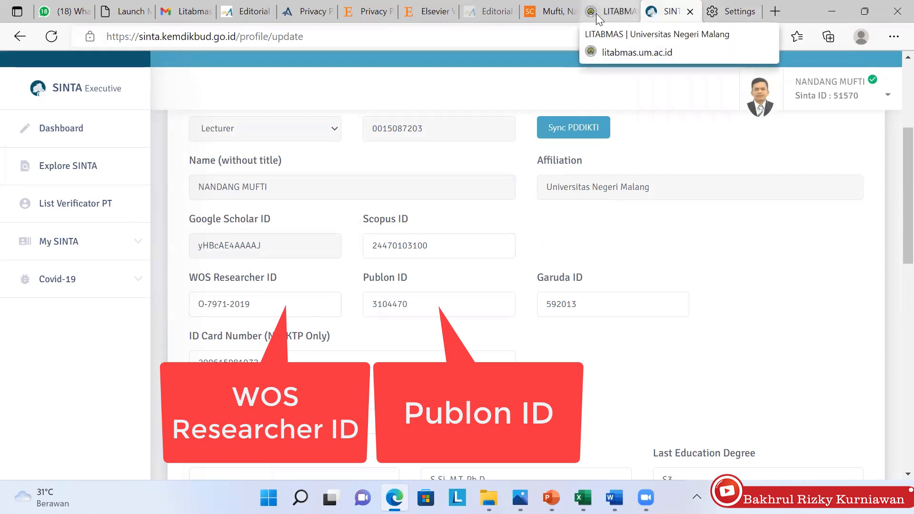
pyautogui.click(495, 13)
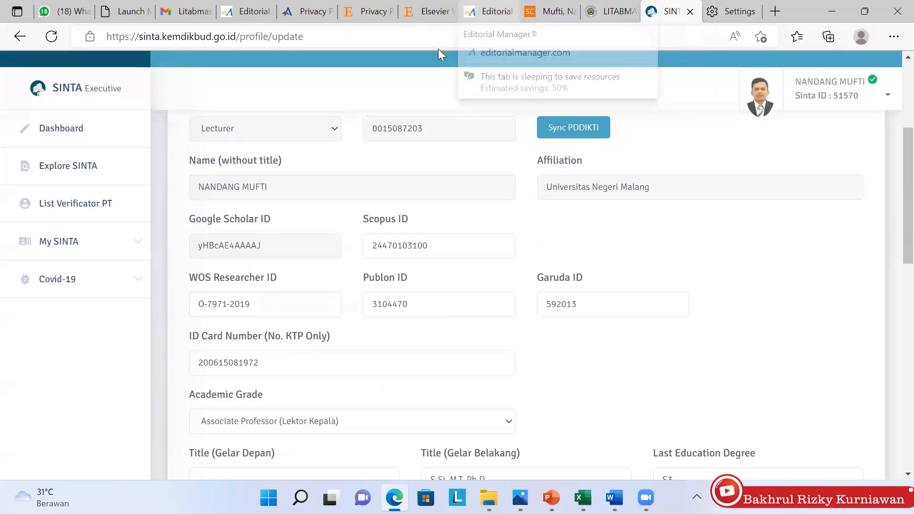
pyautogui.click(439, 38)
# Go to publons.com and log in with the saved account to reach the Private dashboard summary
pyautogui.write('pub')
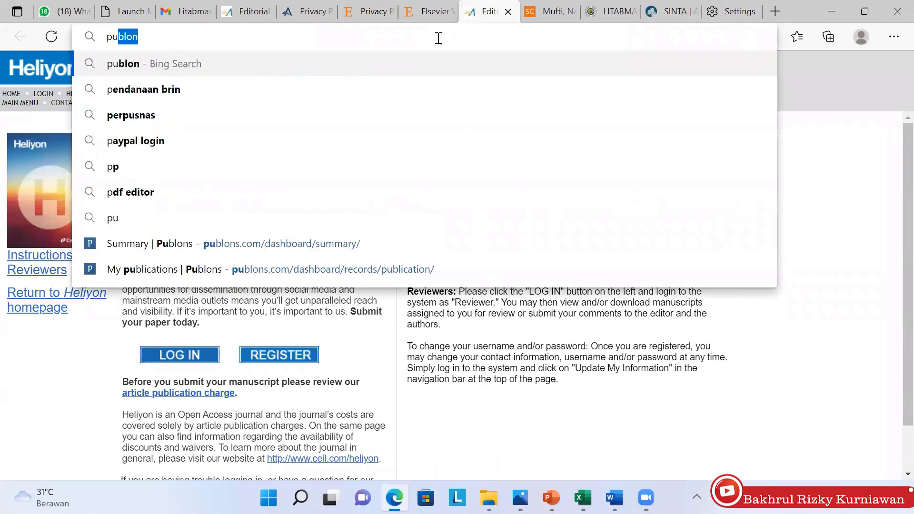
pyautogui.click(181, 63)
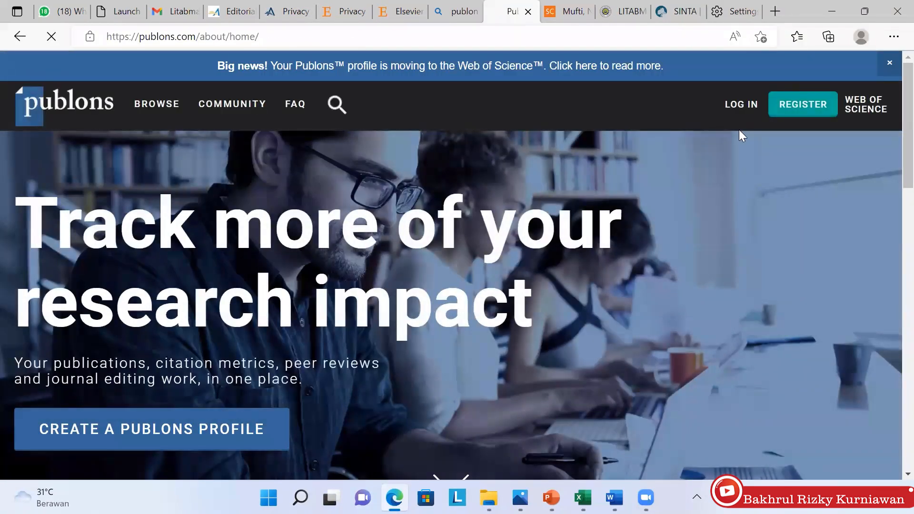
pyautogui.click(738, 108)
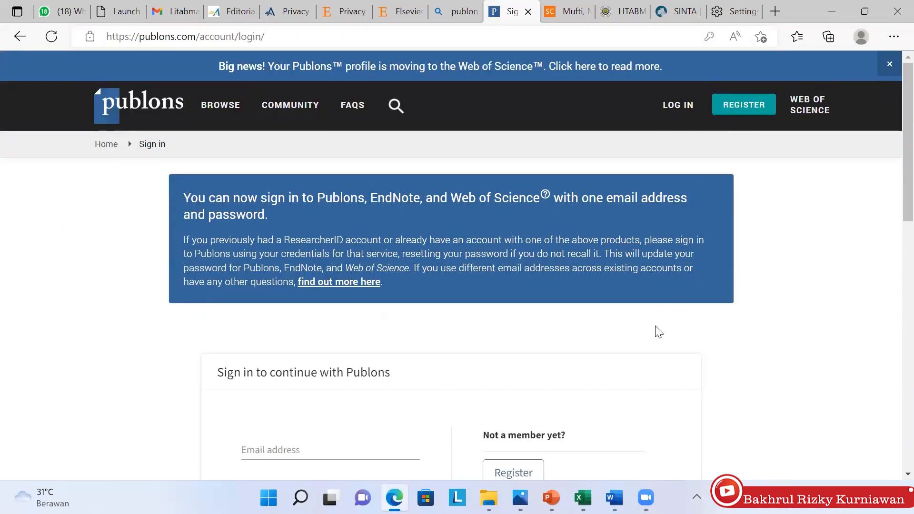
pyautogui.scroll(-2, 659, 332)
pyautogui.scroll(-1, 658, 332)
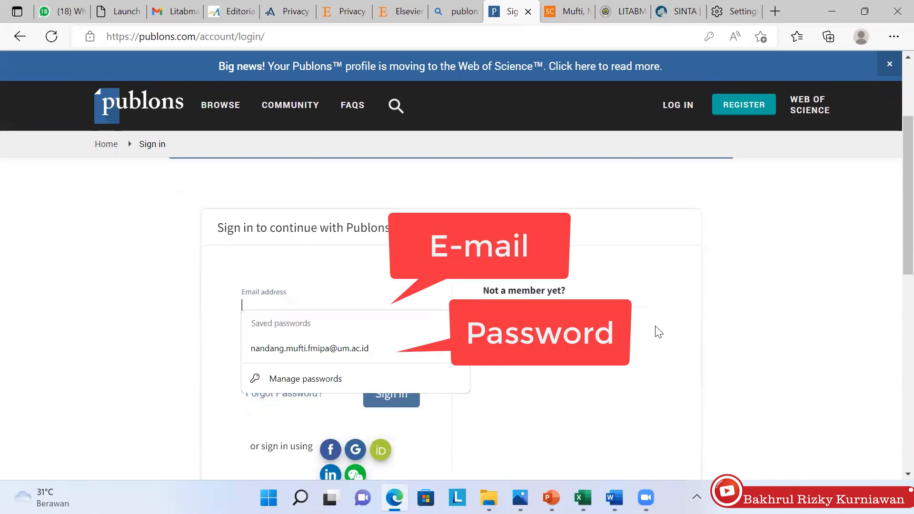
pyautogui.press('Down')
pyautogui.press('Return')
pyautogui.press('Return')
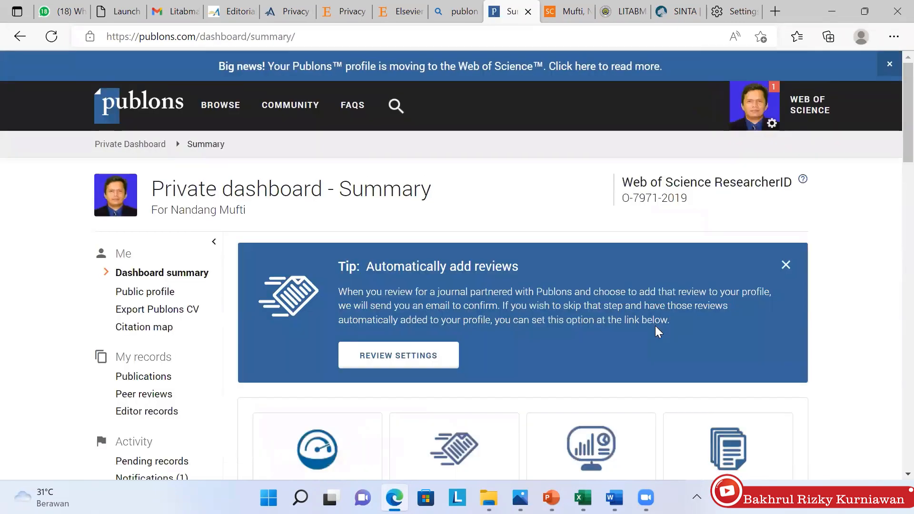
# Open Publications, then Import Publications, and review the Web of Science, ORCID and upload options
pyautogui.scroll(-3, 655, 325)
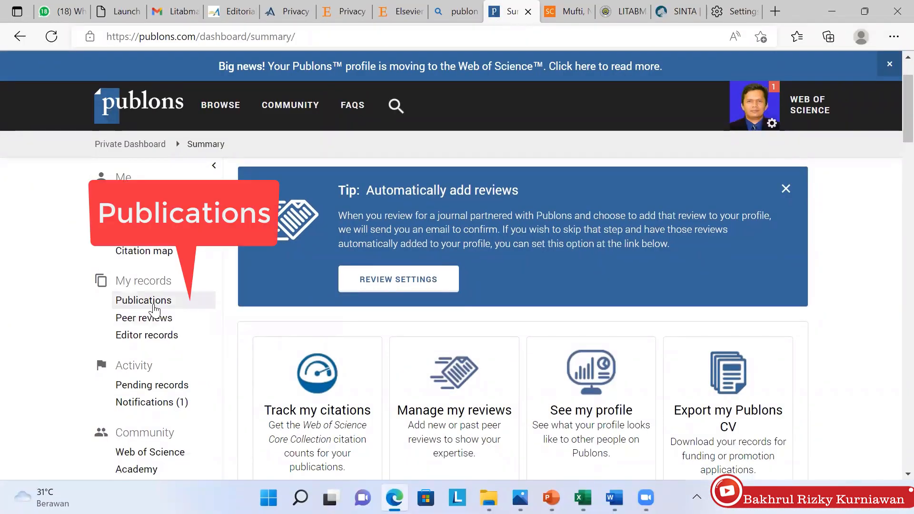
pyautogui.click(154, 308)
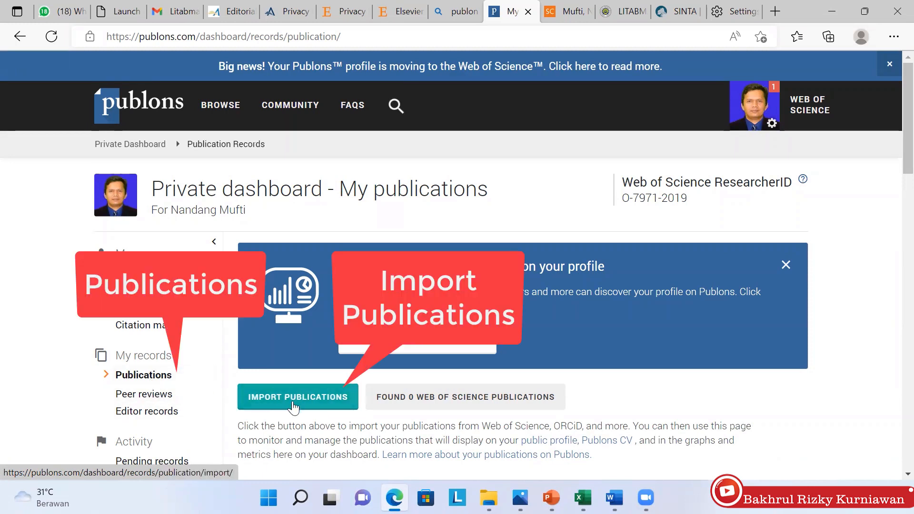
pyautogui.click(292, 402)
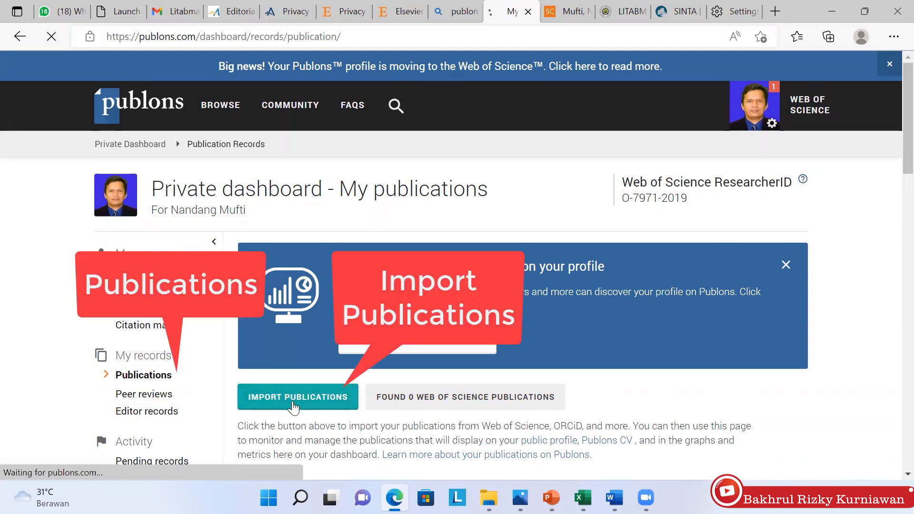
pyautogui.scroll(-5, 293, 407)
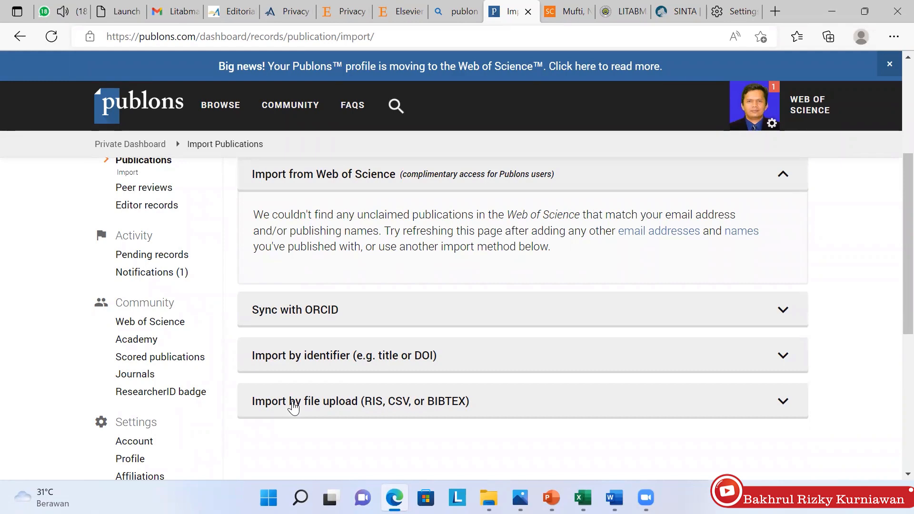
pyautogui.scroll(4, 293, 408)
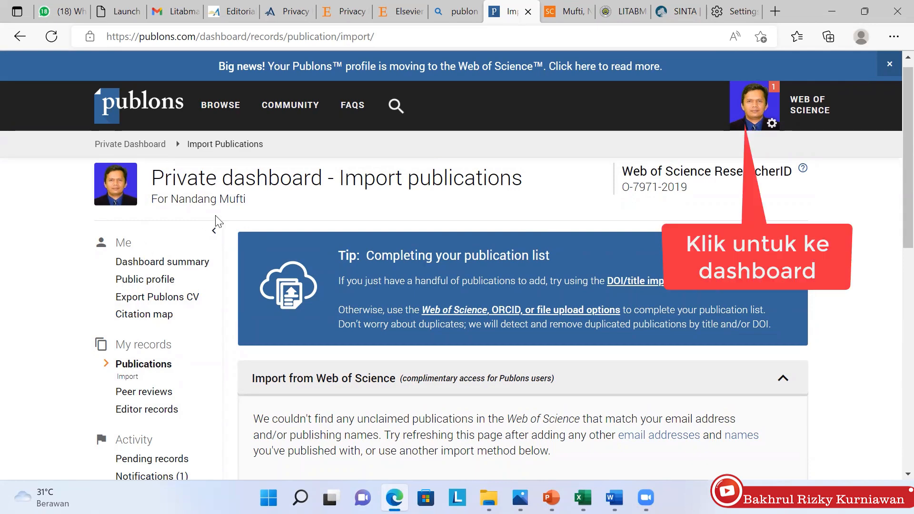
pyautogui.click(133, 261)
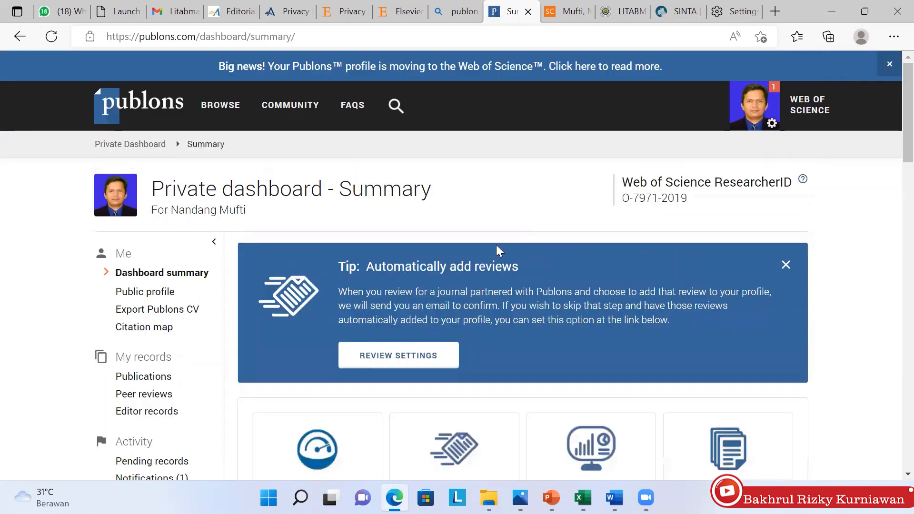
pyautogui.moveTo(655, 214); pyautogui.dragTo(617, 214)
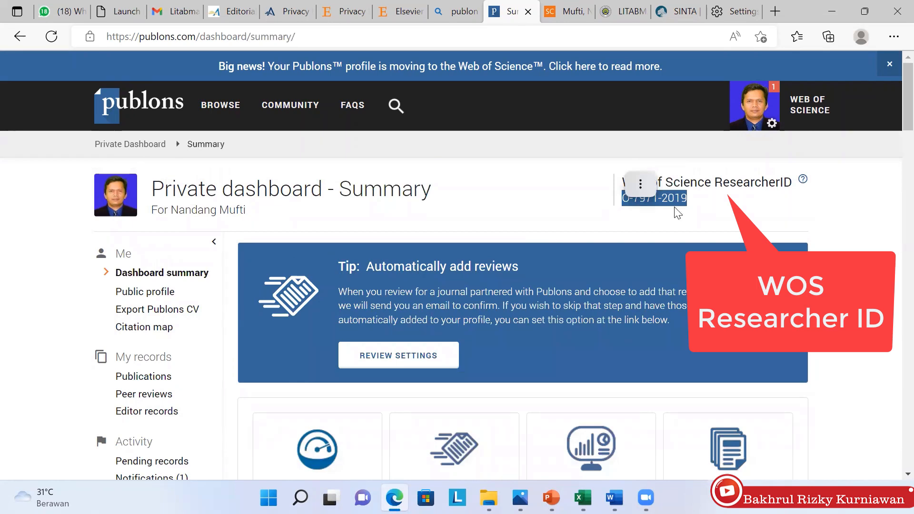
pyautogui.click(680, 14)
pyautogui.click(281, 307)
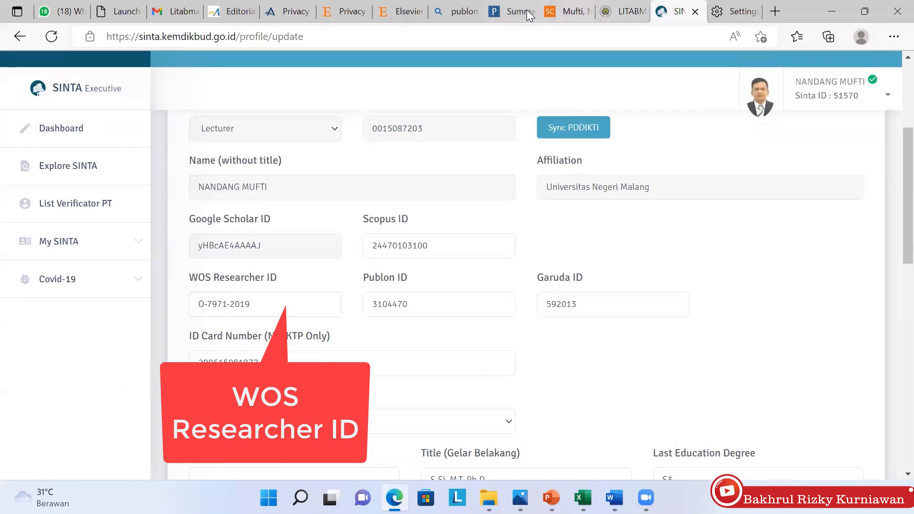
pyautogui.click(506, 12)
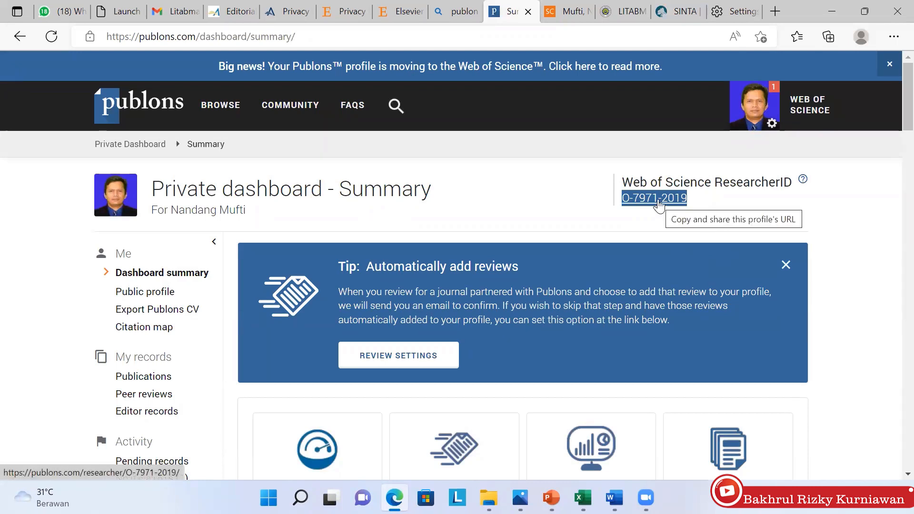
# Open the public ResearcherID profile and compare its numeric Publons ID with SINTA's Publon ID
pyautogui.click(658, 204)
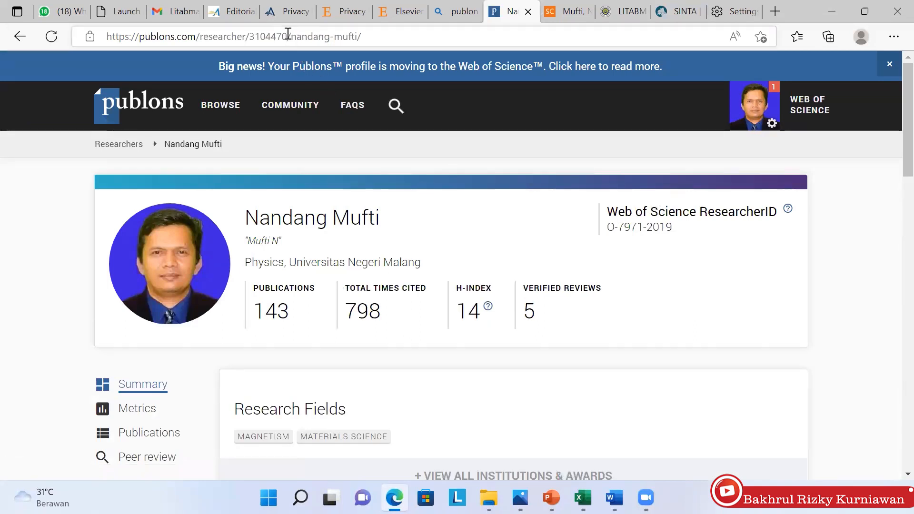
pyautogui.moveTo(287, 37); pyautogui.dragTo(251, 37)
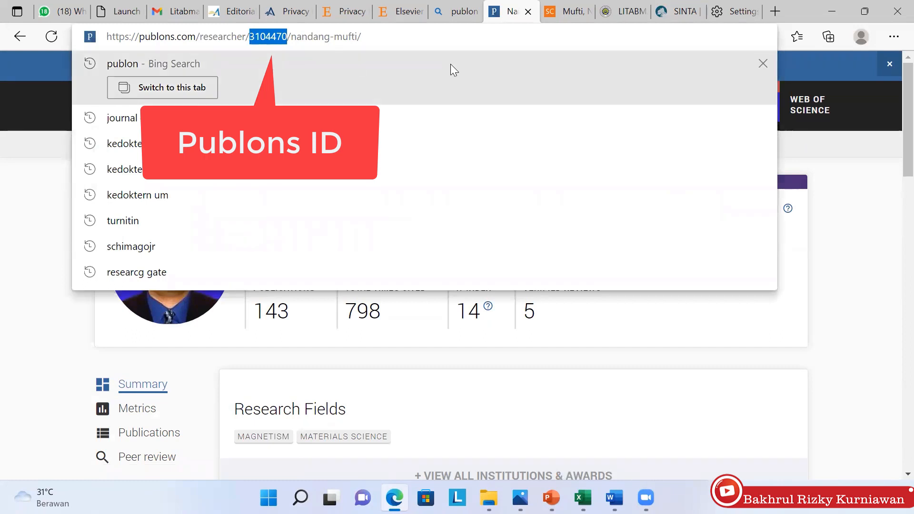
pyautogui.click(678, 11)
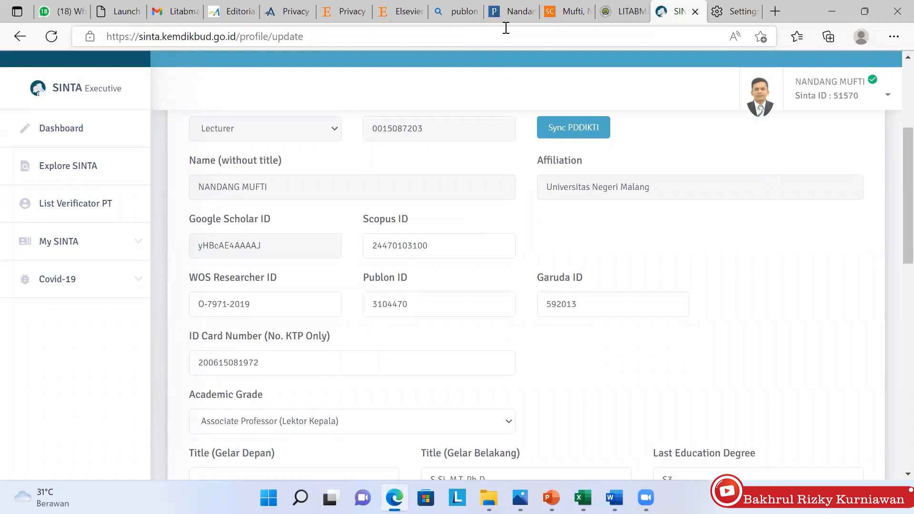
# Bring the Publons researcher profile back up to re-check the numeric ID in its address
pyautogui.click(510, 13)
pyautogui.click(519, 17)
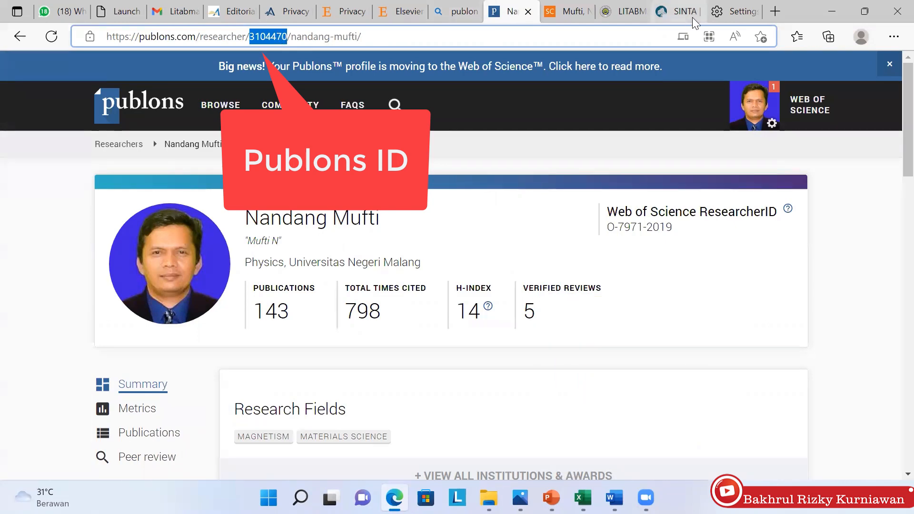
# Return to SINTA's Update Profile form and select the Garuda ID field
pyautogui.click(671, 14)
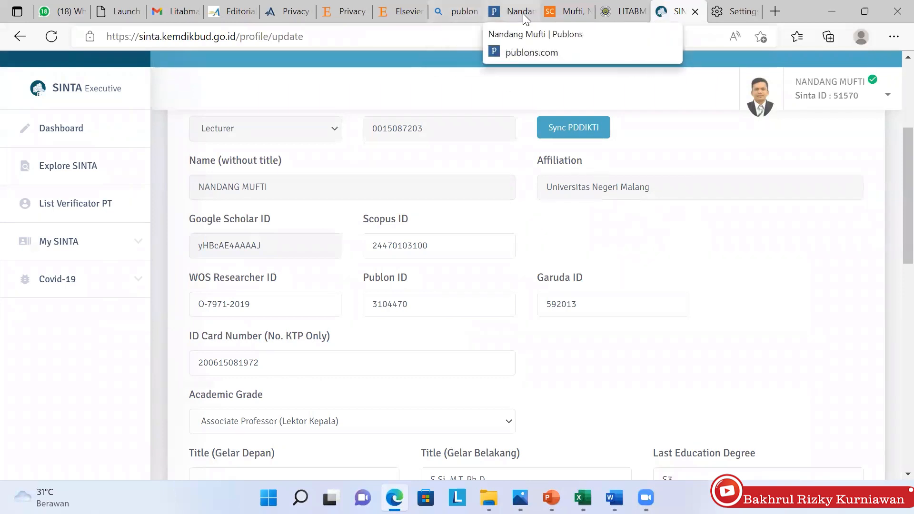
pyautogui.click(599, 311)
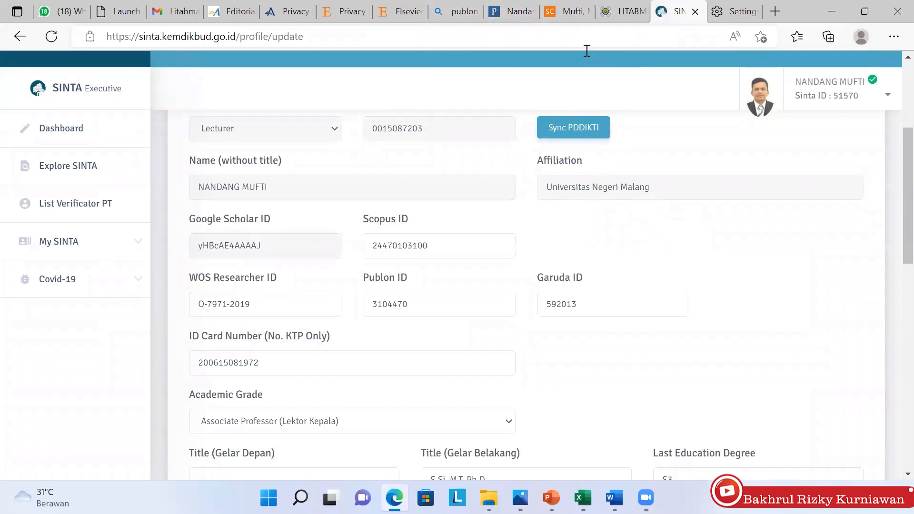
# Go to the Garuda site (garuda.kemdikbud.go.id) from the browser address bar
pyautogui.click(451, 12)
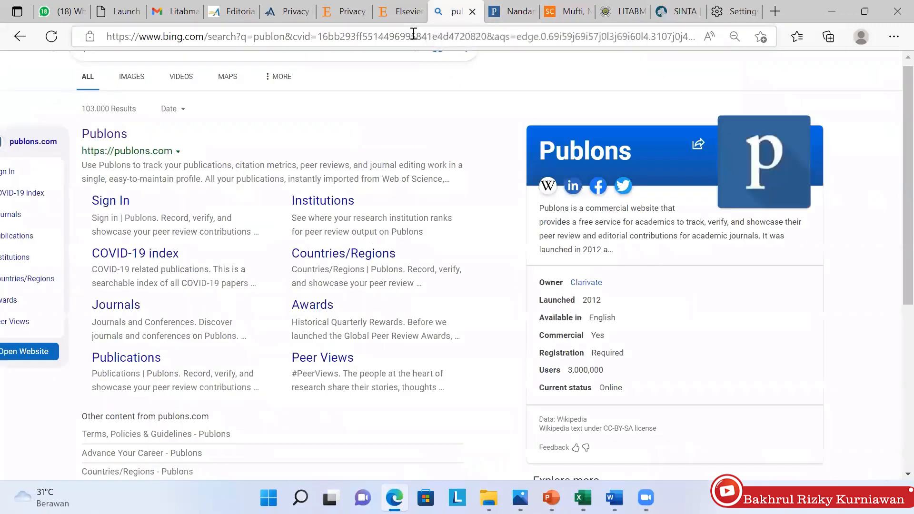
pyautogui.click(410, 32)
pyautogui.write('garu')
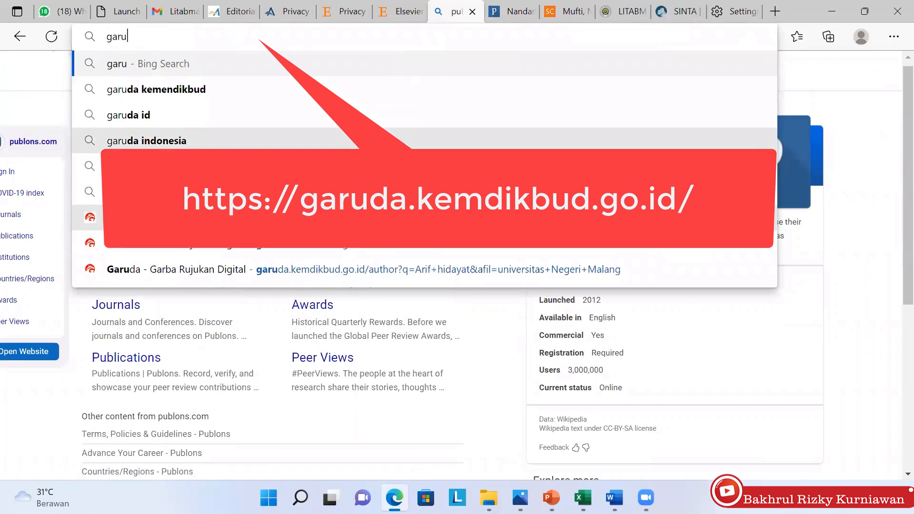
pyautogui.click(376, 218)
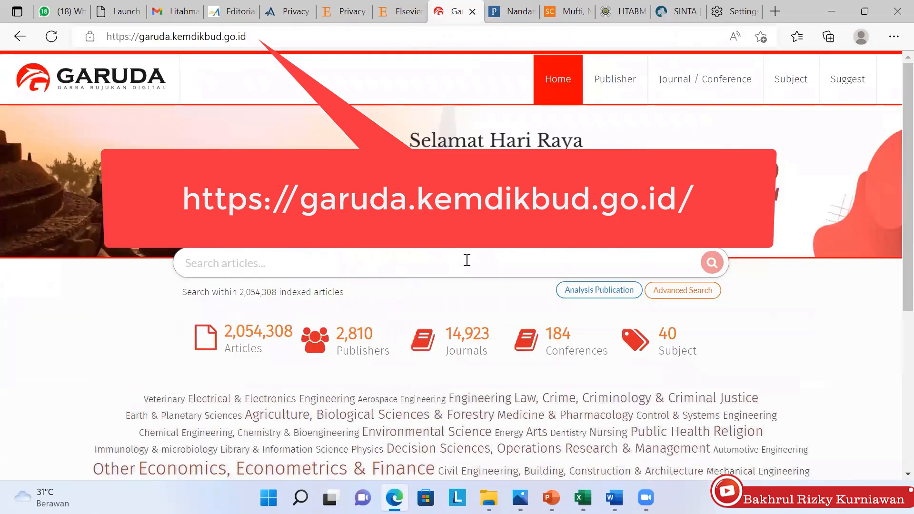
# Search Garuda's author index for the researcher's name, finding one author with 28 documents
pyautogui.click(695, 295)
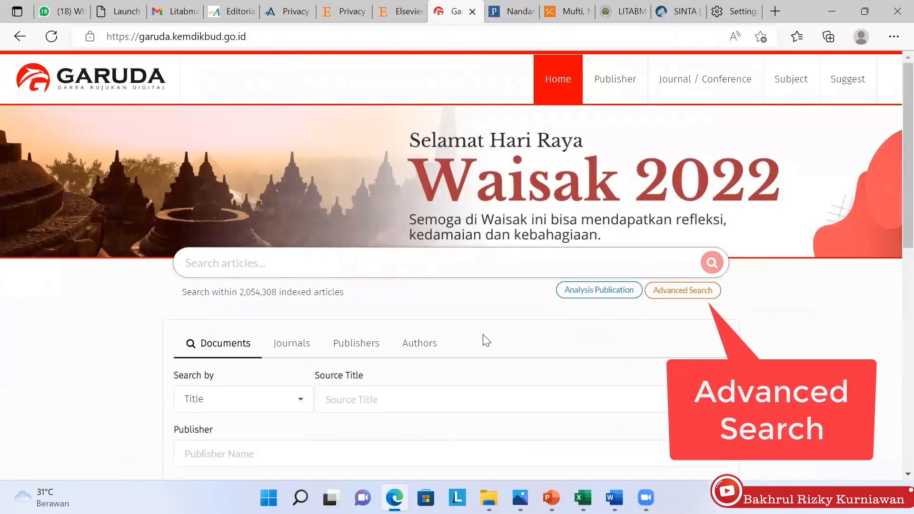
pyautogui.click(424, 350)
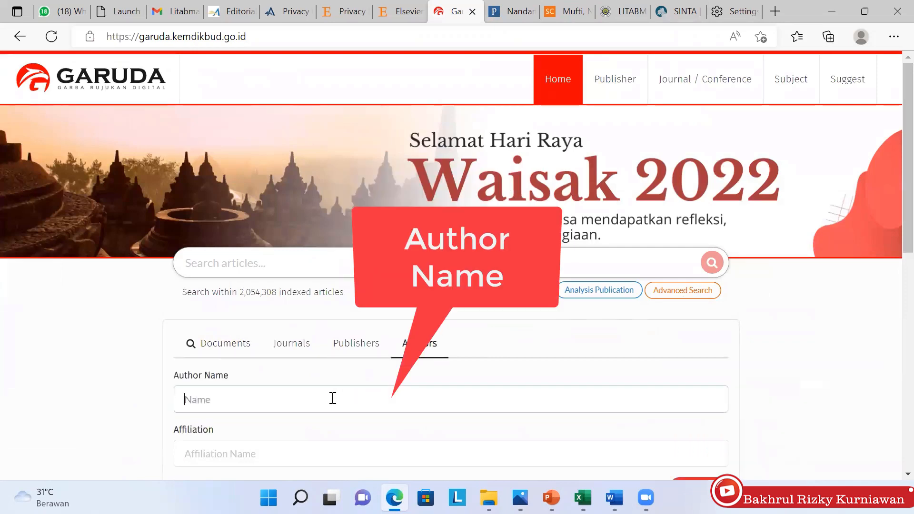
pyautogui.click(333, 398)
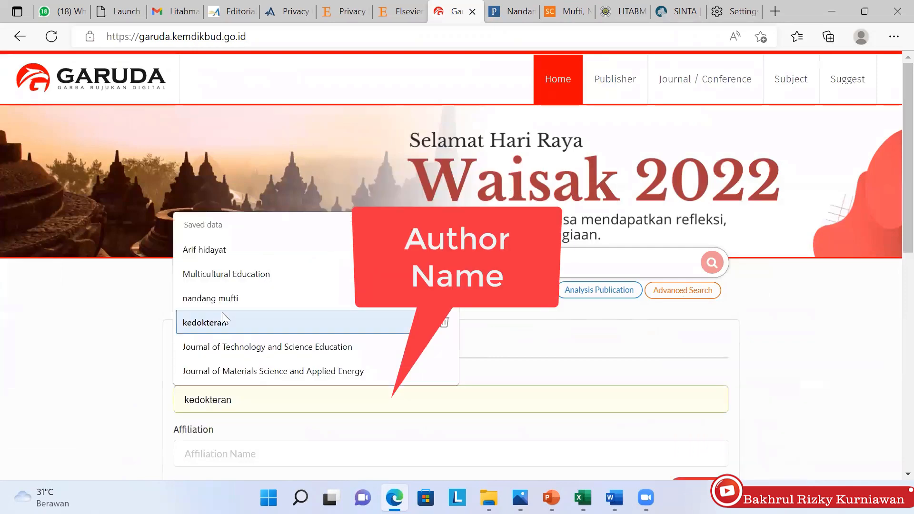
pyautogui.click(231, 297)
pyautogui.scroll(-2, 232, 295)
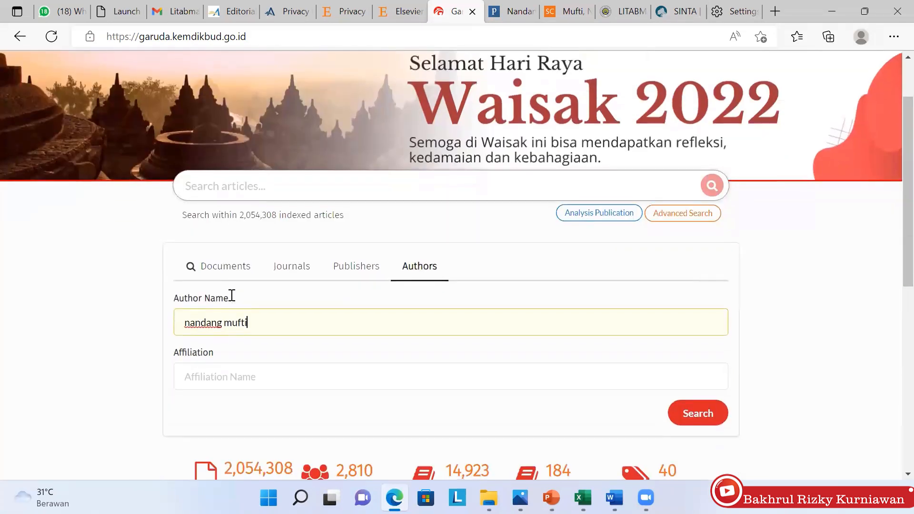
pyautogui.press('Return')
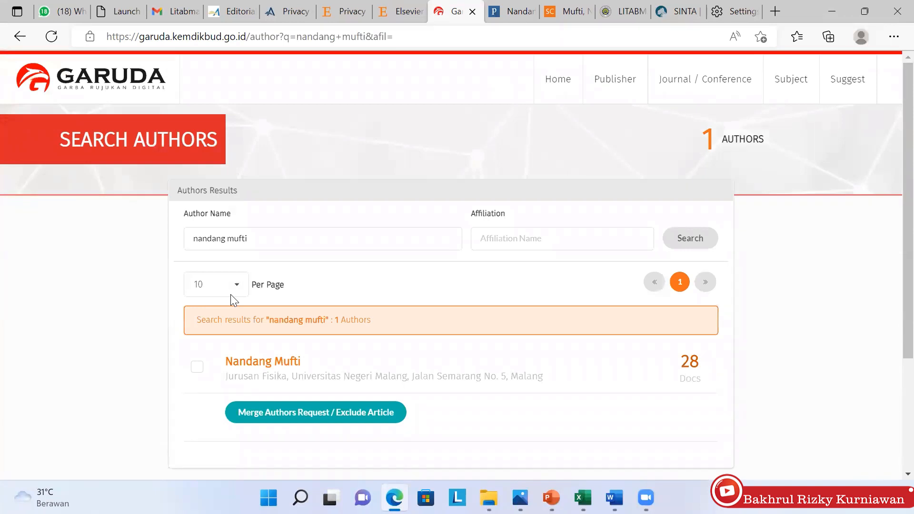
# Open the matching author's Garuda profile, note the author ID in its URL, then return to SINTA
pyautogui.click(270, 369)
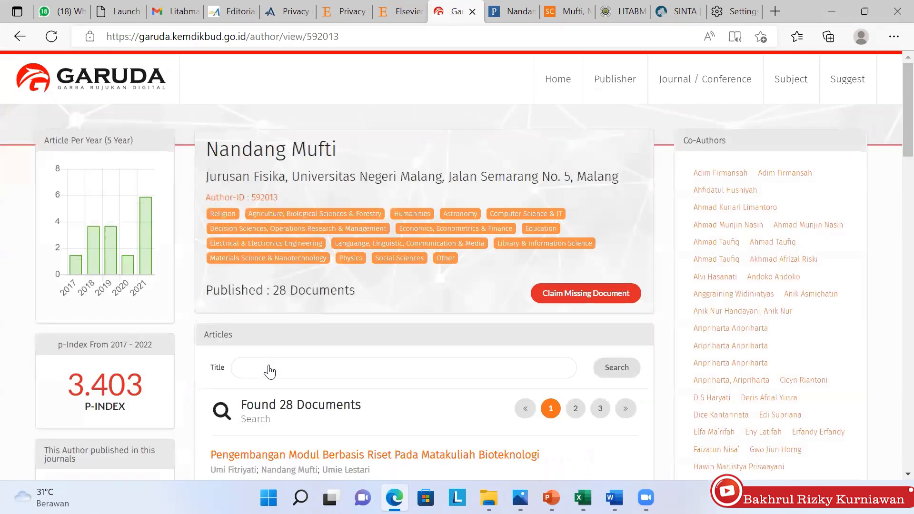
pyautogui.click(355, 36)
pyautogui.moveTo(355, 37); pyautogui.dragTo(307, 38)
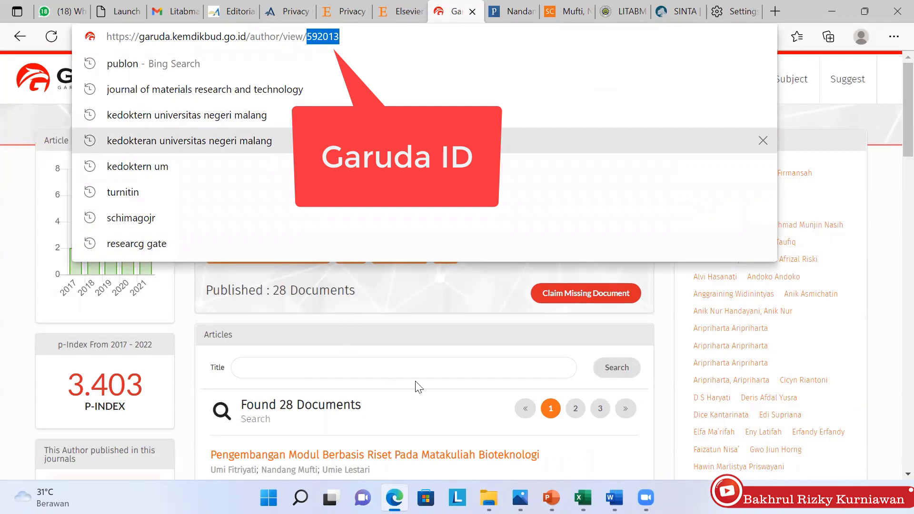
pyautogui.click(450, 333)
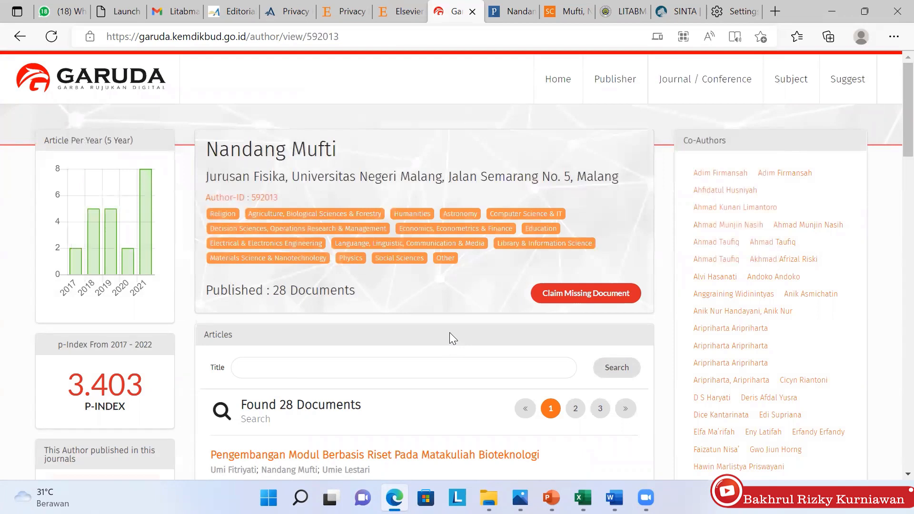
pyautogui.click(677, 13)
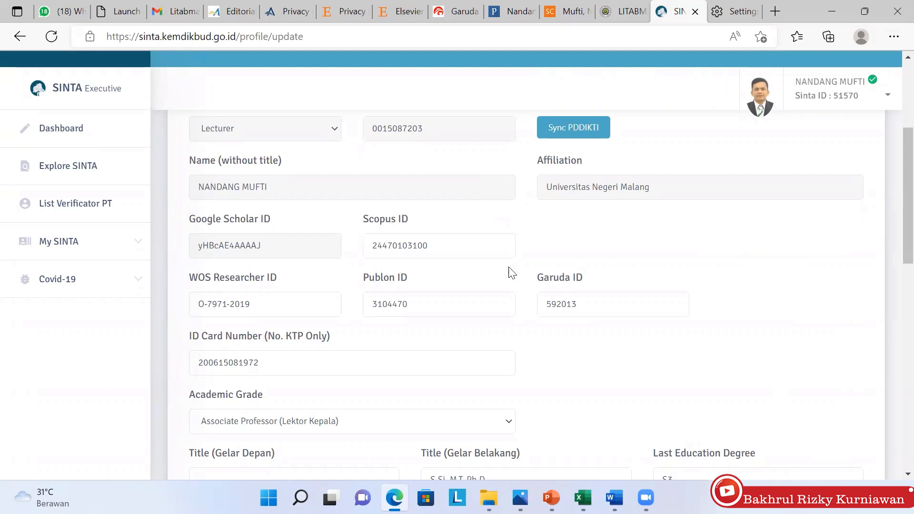
# Check the ID card number entry, then expand My SINTA in the left sidebar
pyautogui.click(293, 374)
pyautogui.click(91, 242)
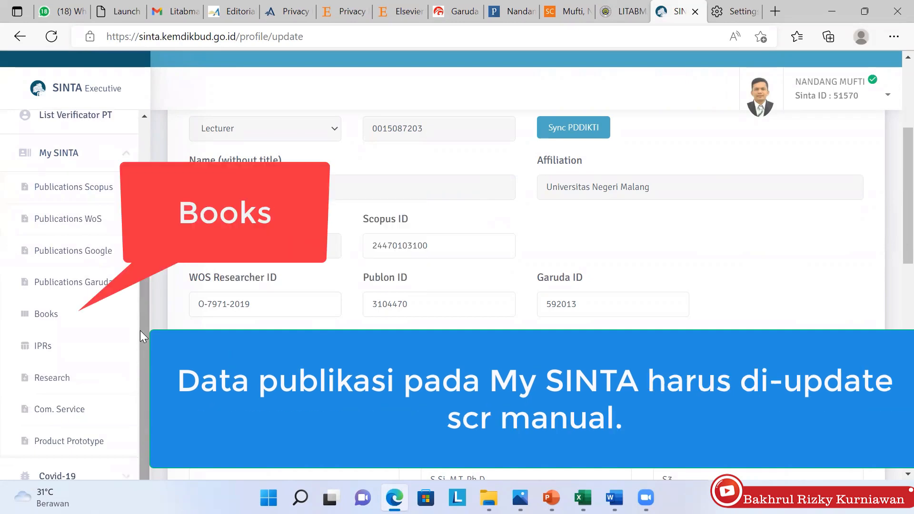
# Open the Books page and scroll through its two verified books
pyautogui.click(46, 315)
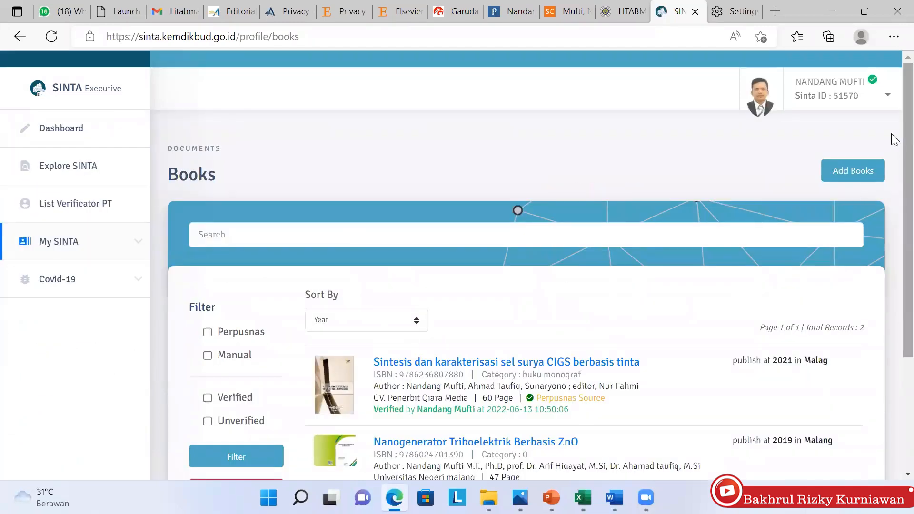
pyautogui.scroll(-3, 895, 269)
pyautogui.scroll(4, 891, 239)
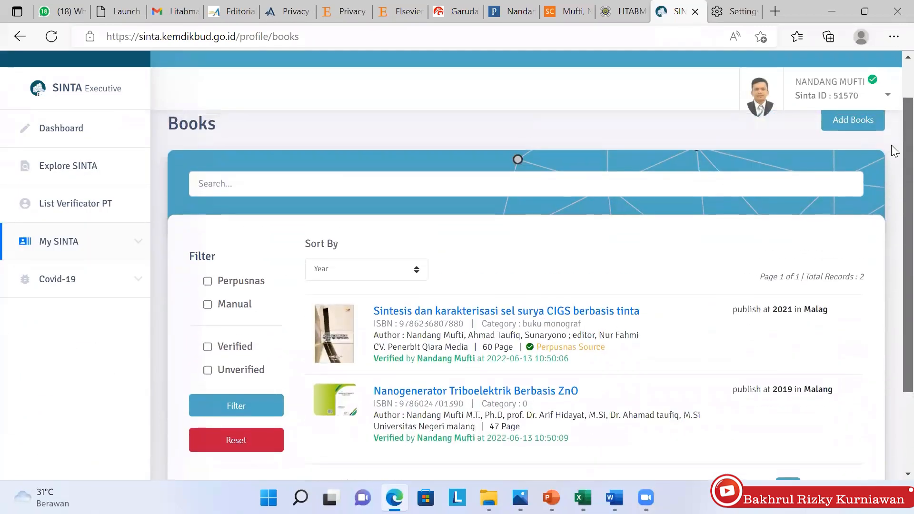
pyautogui.scroll(-1, 894, 162)
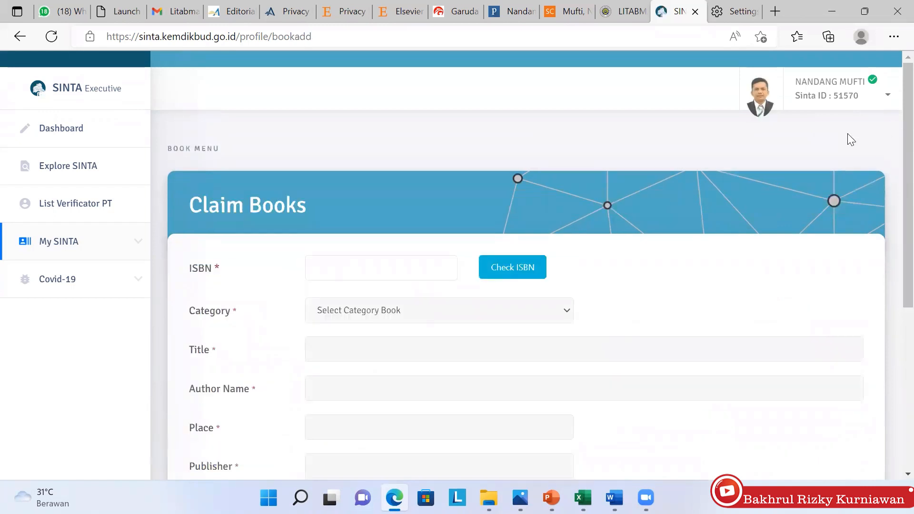
pyautogui.scroll(-4, 847, 134)
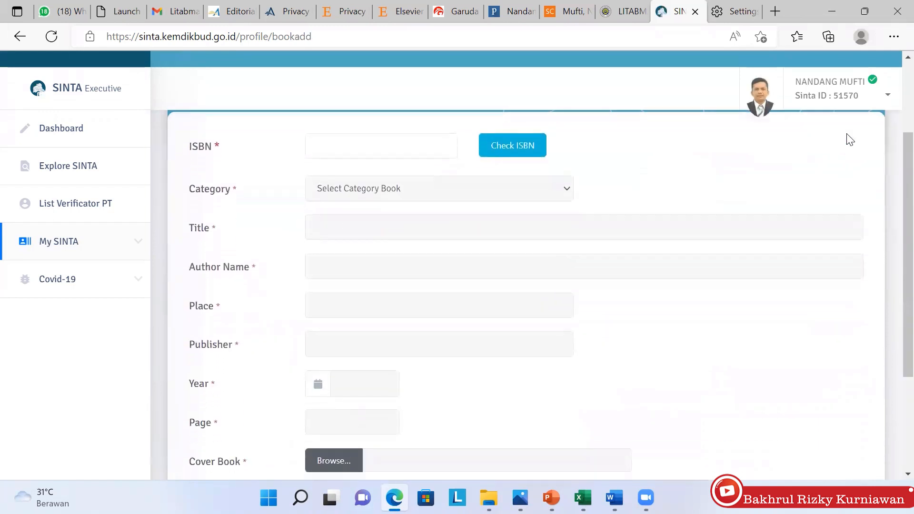
pyautogui.scroll(3, 850, 140)
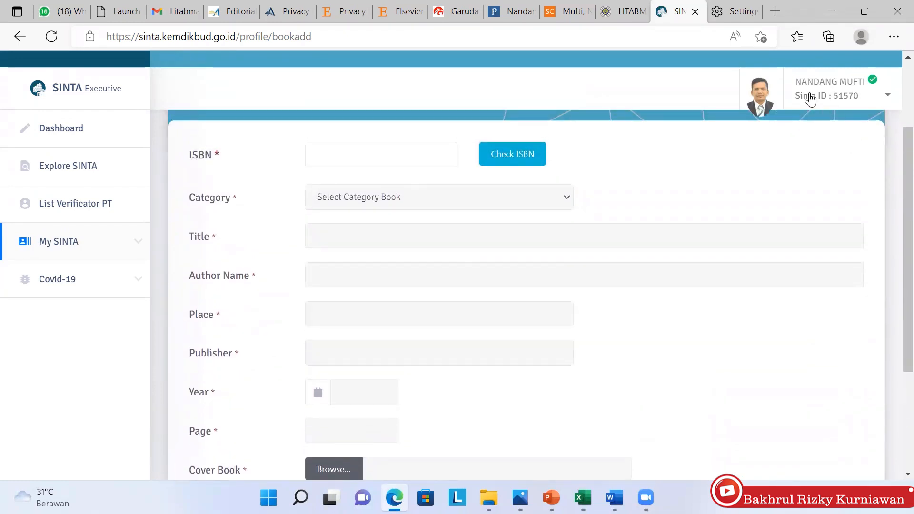
# Open the Perpusnas ISBN service site in a new tab and close its announcement
pyautogui.click(776, 11)
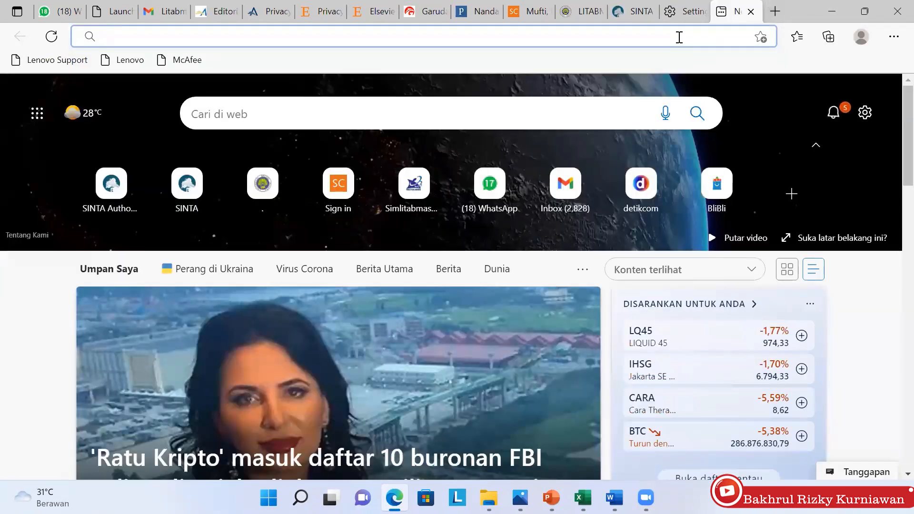
pyautogui.write('perpusnas.go.id')
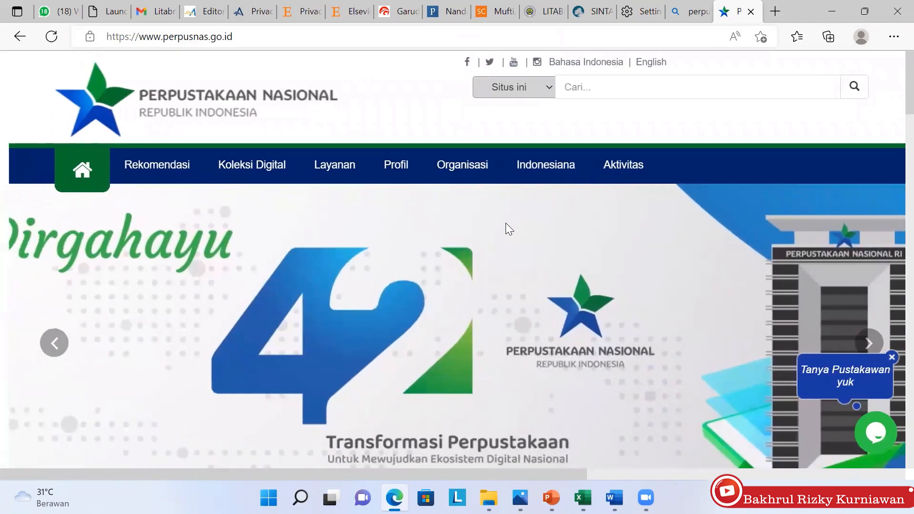
pyautogui.scroll(-8, 506, 222)
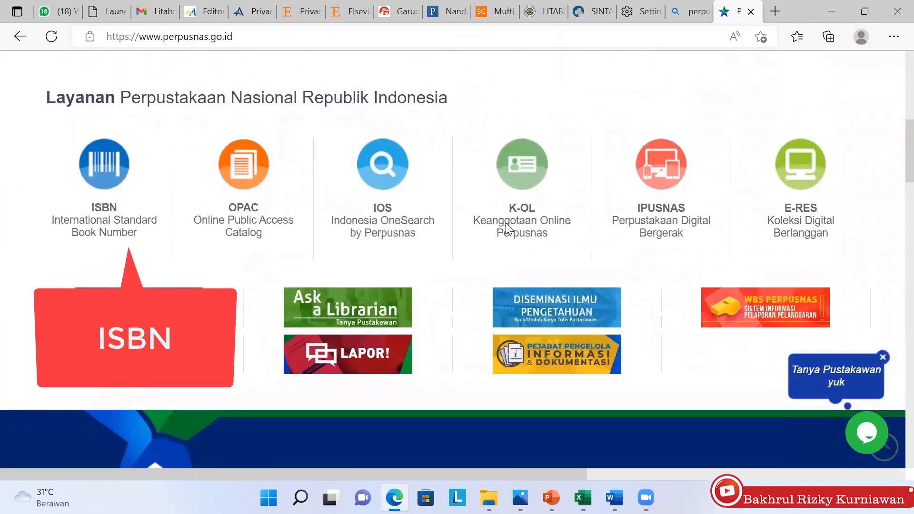
pyautogui.click(509, 229)
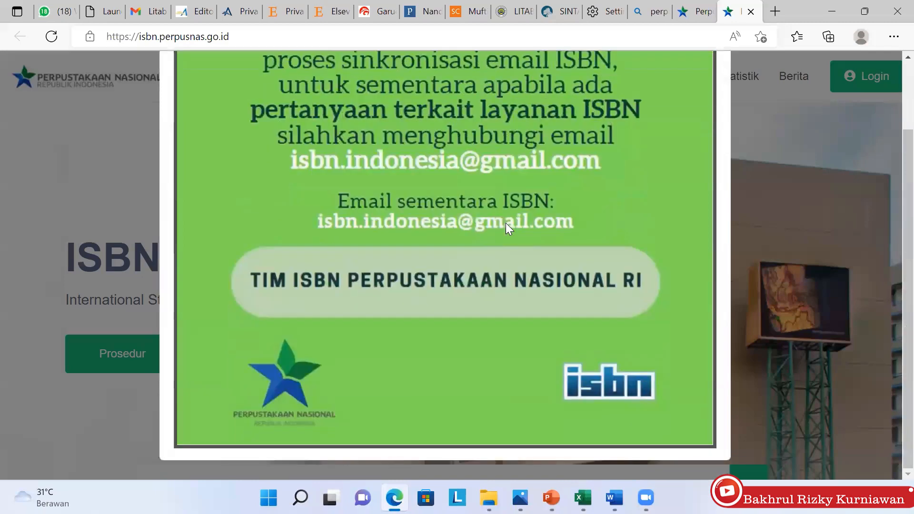
pyautogui.scroll(2, 505, 222)
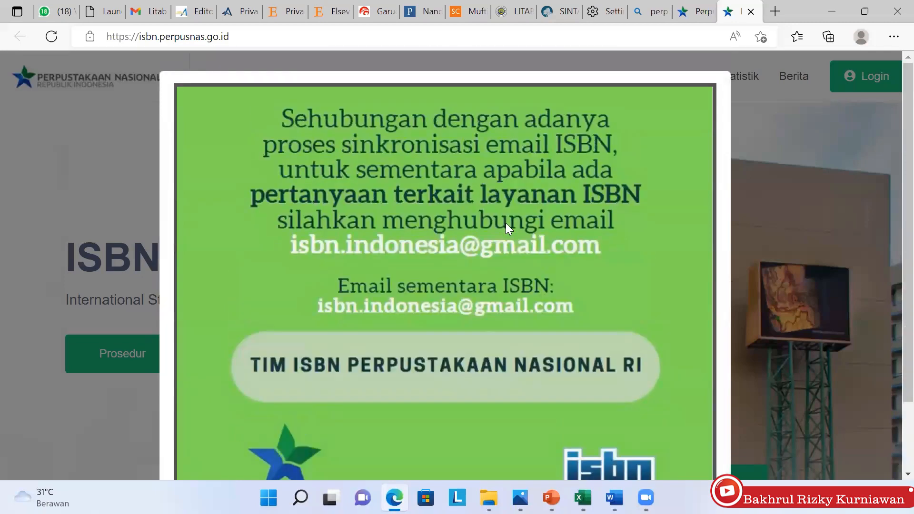
pyautogui.click(505, 222)
pyautogui.scroll(-5, 505, 223)
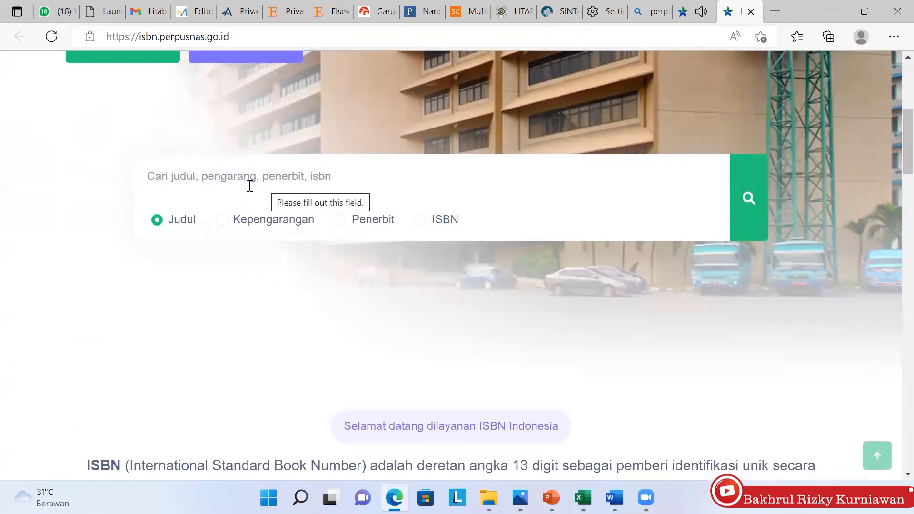
# Search the ISBN catalogue by author (Kepengarangan) for the lecturer's name
pyautogui.click(223, 220)
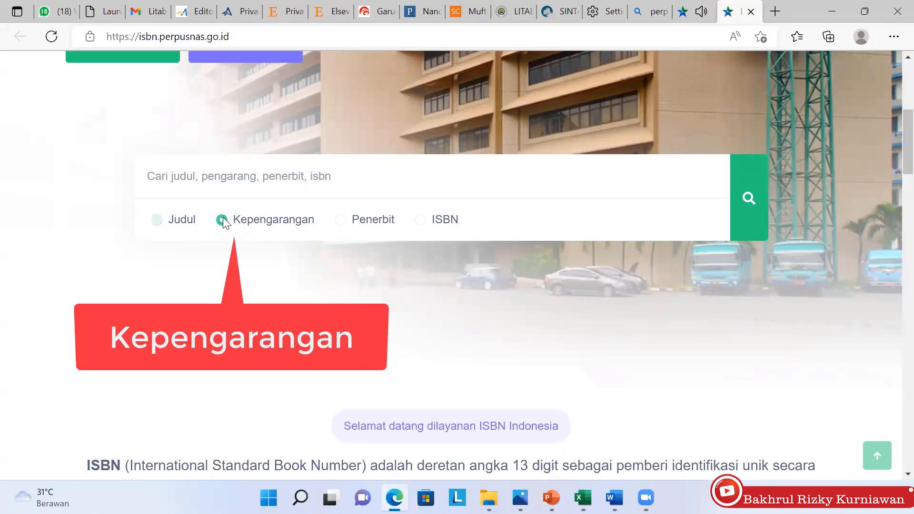
pyautogui.click(220, 185)
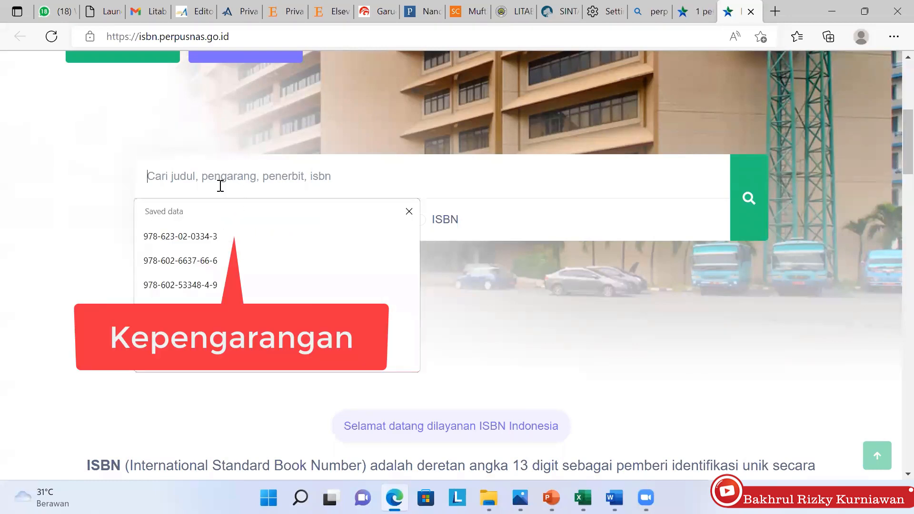
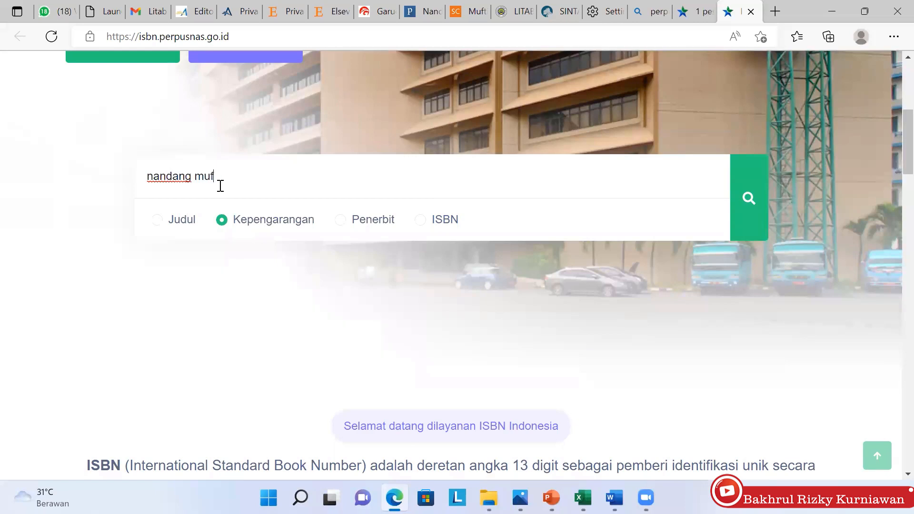
pyautogui.press('Return')
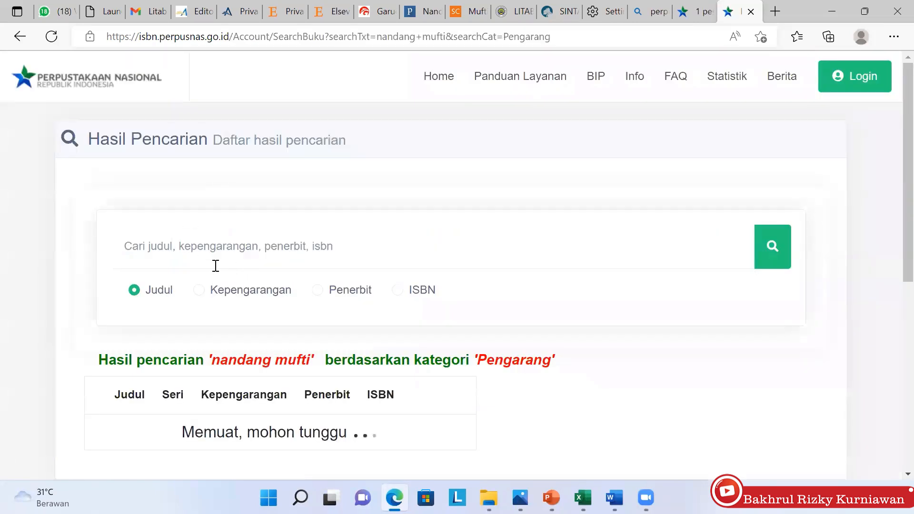
pyautogui.click(199, 289)
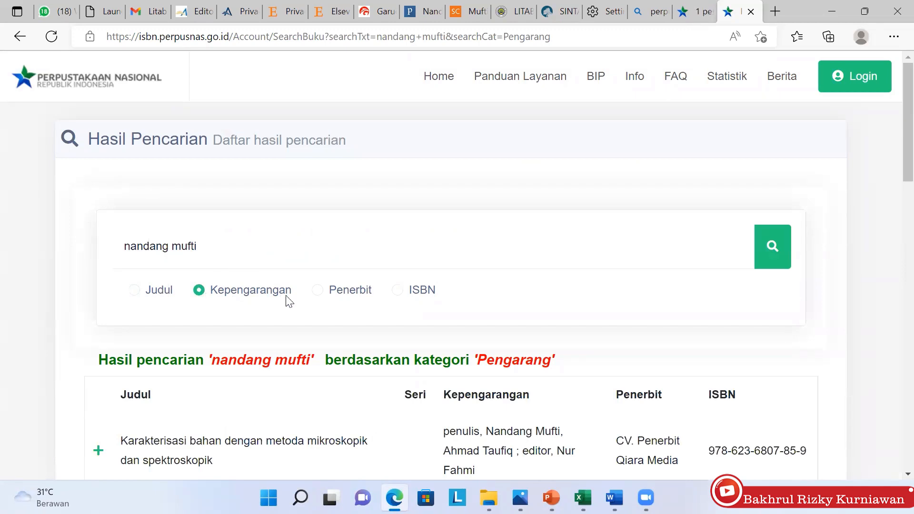
pyautogui.scroll(-4, 289, 301)
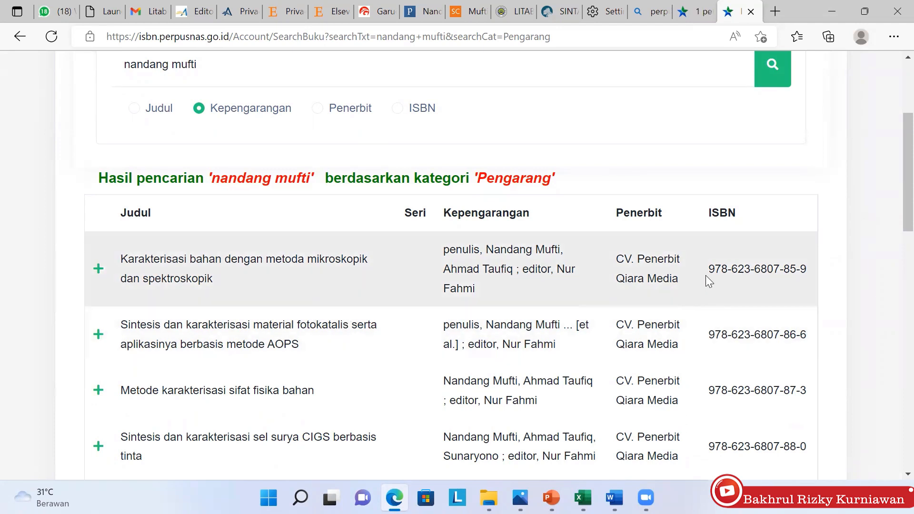
pyautogui.moveTo(705, 275); pyautogui.dragTo(772, 272)
pyautogui.hotkey('ctrl', 'c')
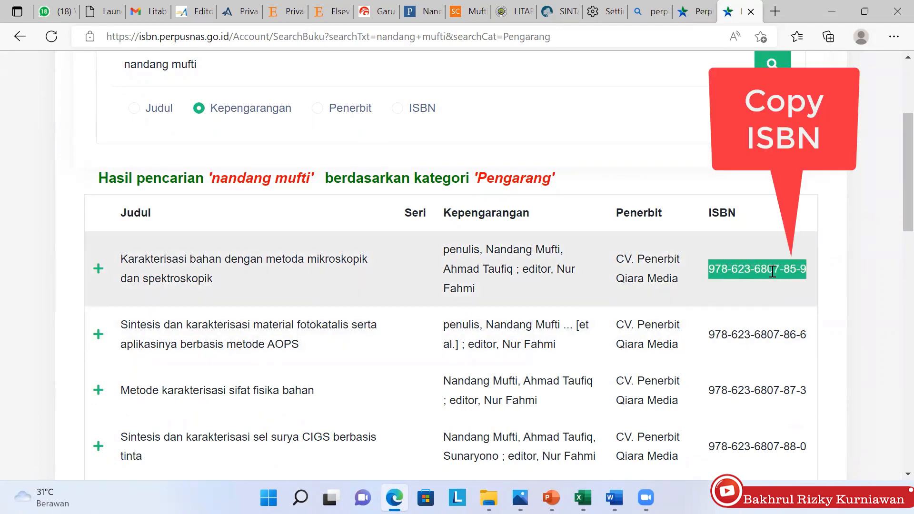
pyautogui.rightClick(771, 271)
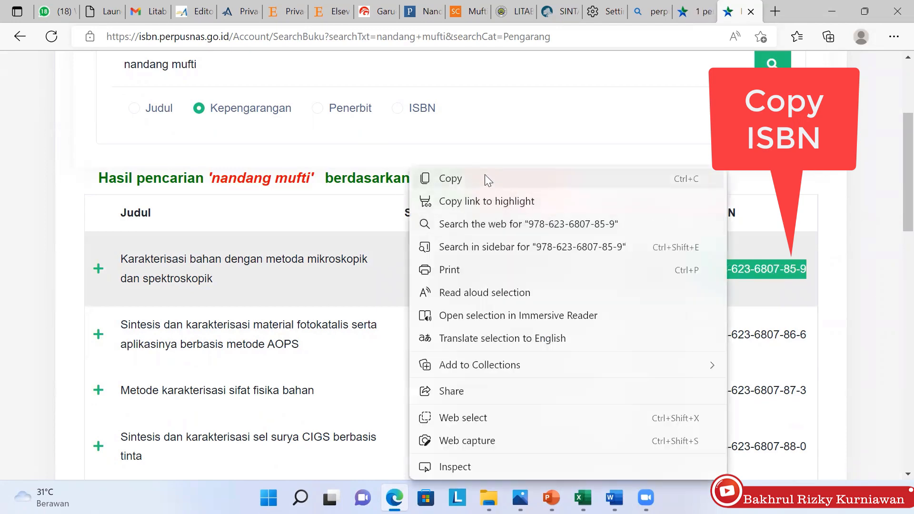
pyautogui.click(483, 177)
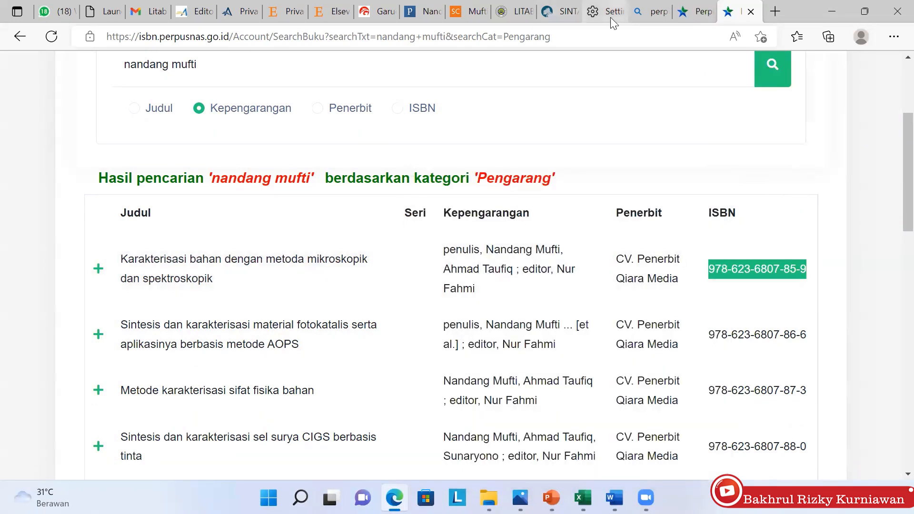
pyautogui.click(560, 16)
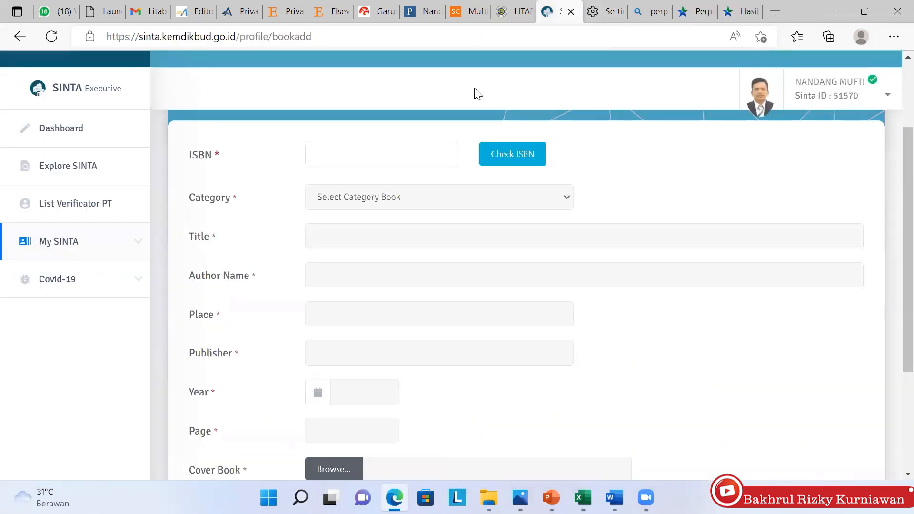
pyautogui.click(419, 163)
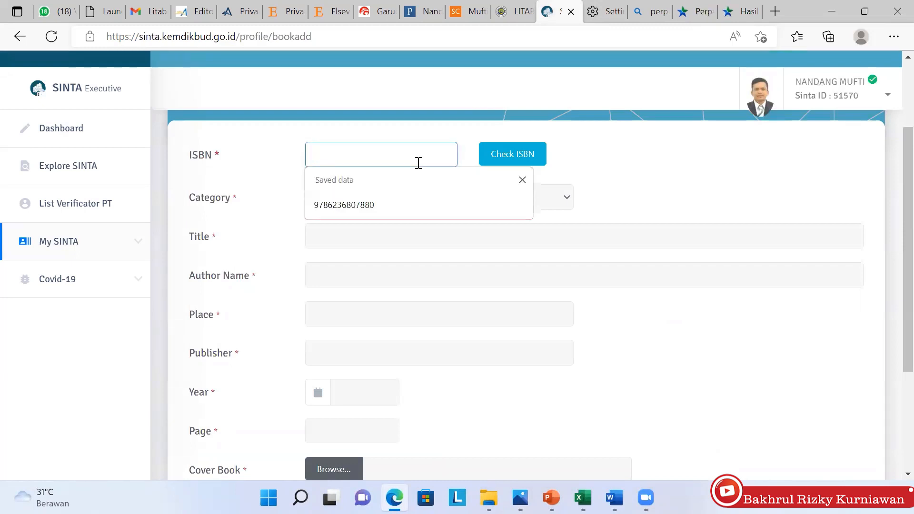
pyautogui.hotkey('ctrl', 'v')
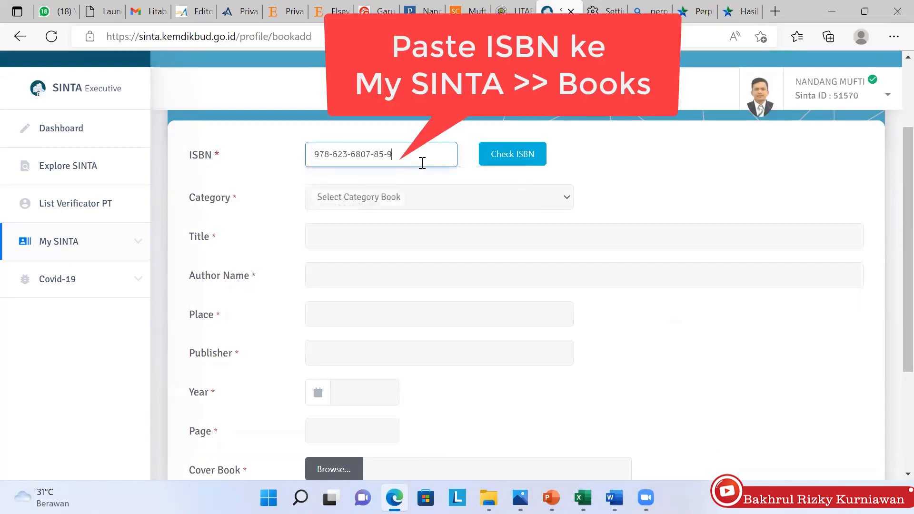
pyautogui.click(512, 153)
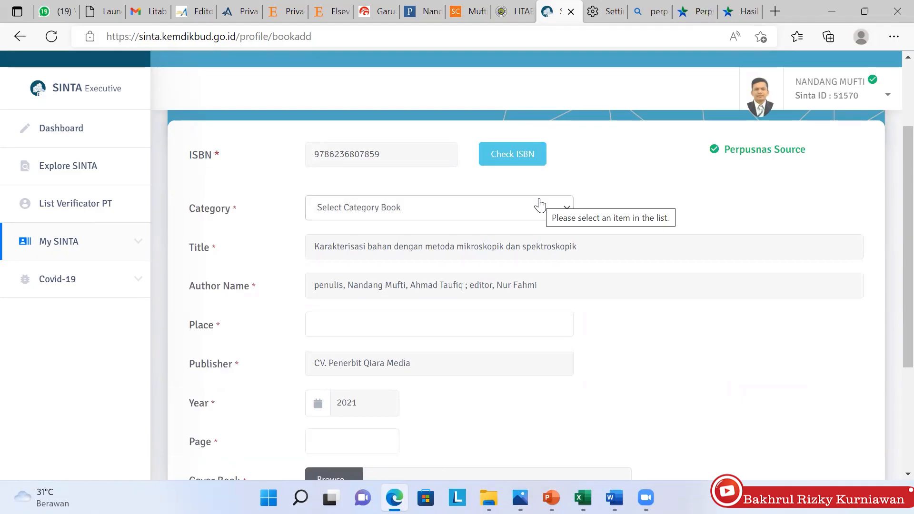
pyautogui.scroll(-3, 540, 205)
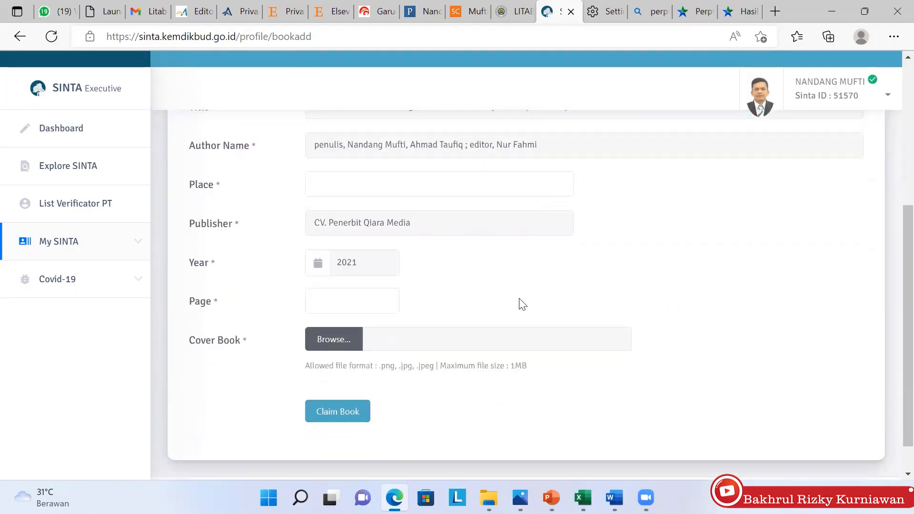
pyautogui.click(369, 303)
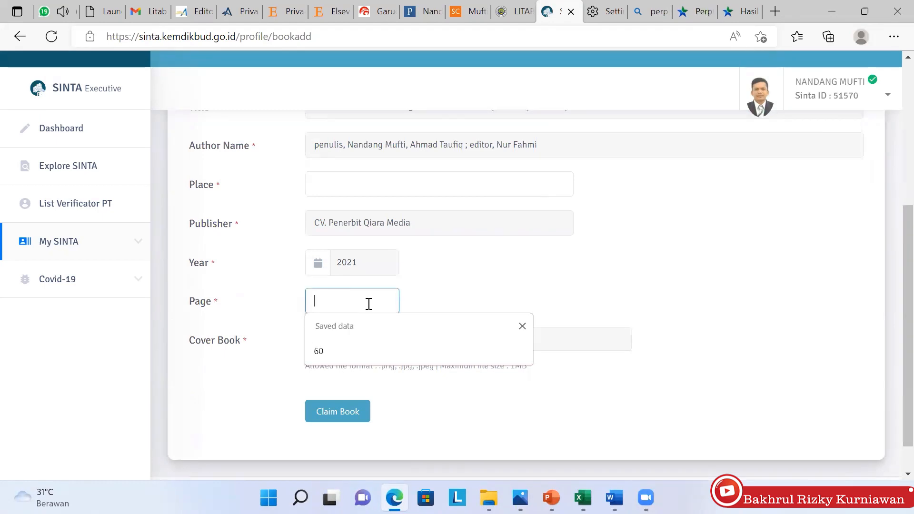
pyautogui.click(694, 13)
pyautogui.click(735, 11)
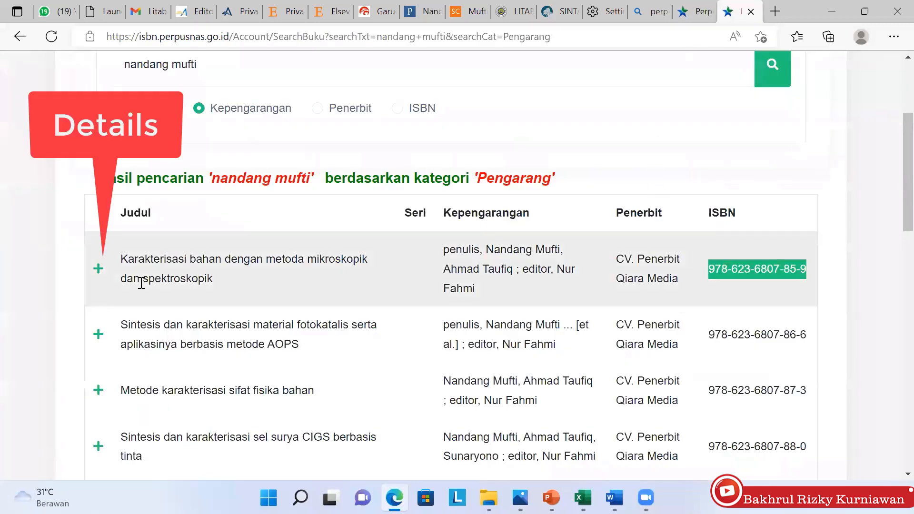
# Expand the first Perpusnas result to view the microscopy book's full record
pyautogui.click(99, 270)
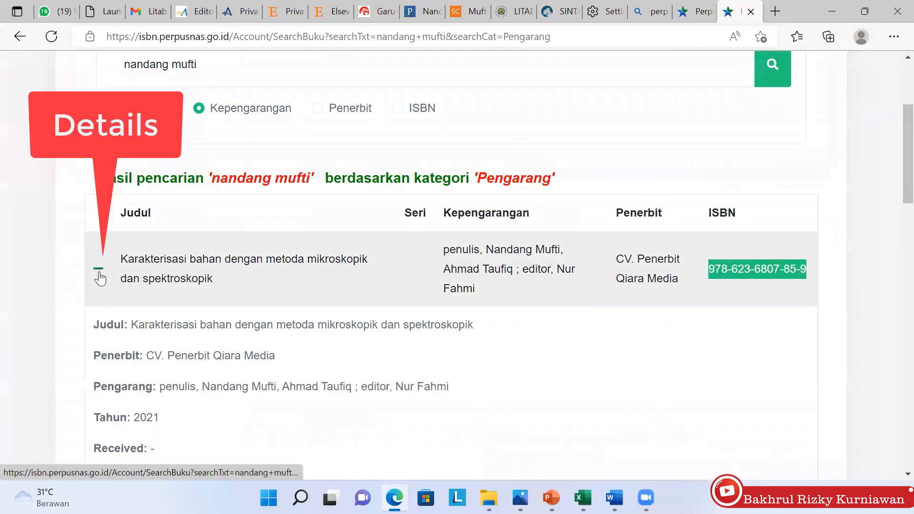
pyautogui.scroll(-5, 100, 278)
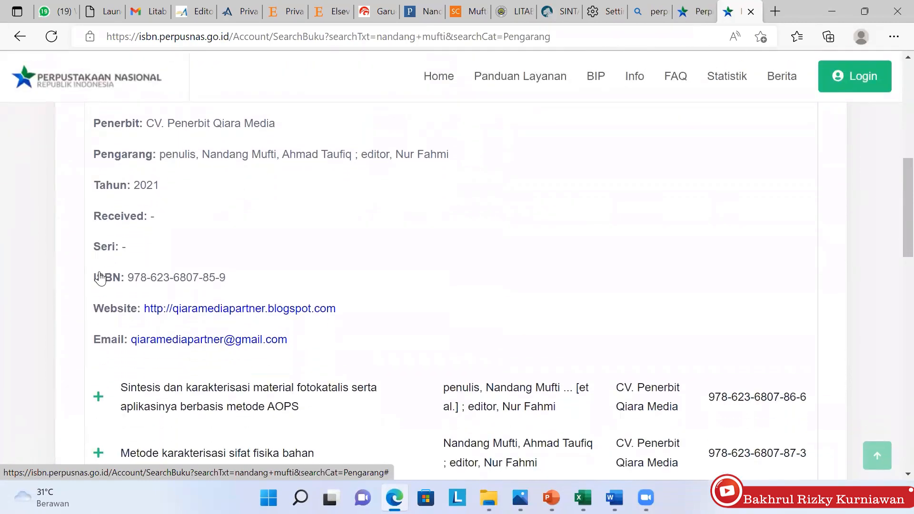
pyautogui.scroll(3, 99, 279)
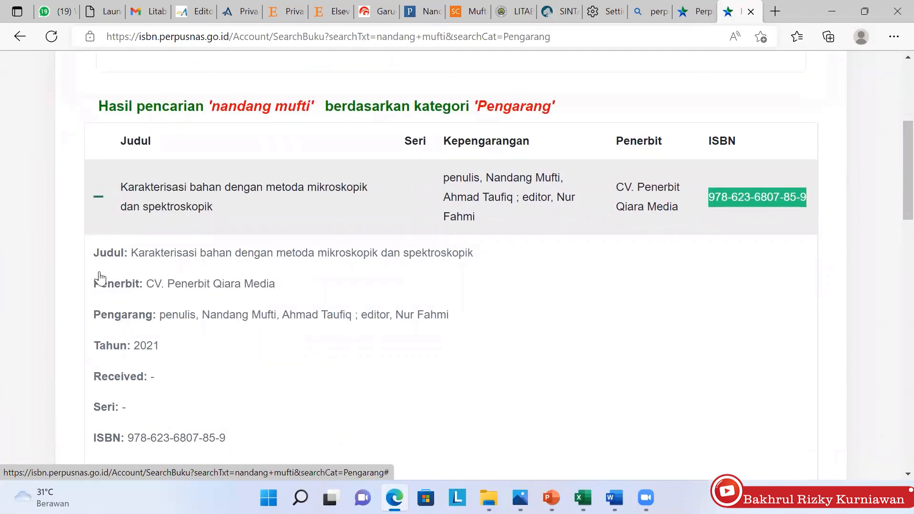
pyautogui.scroll(1, 283, 374)
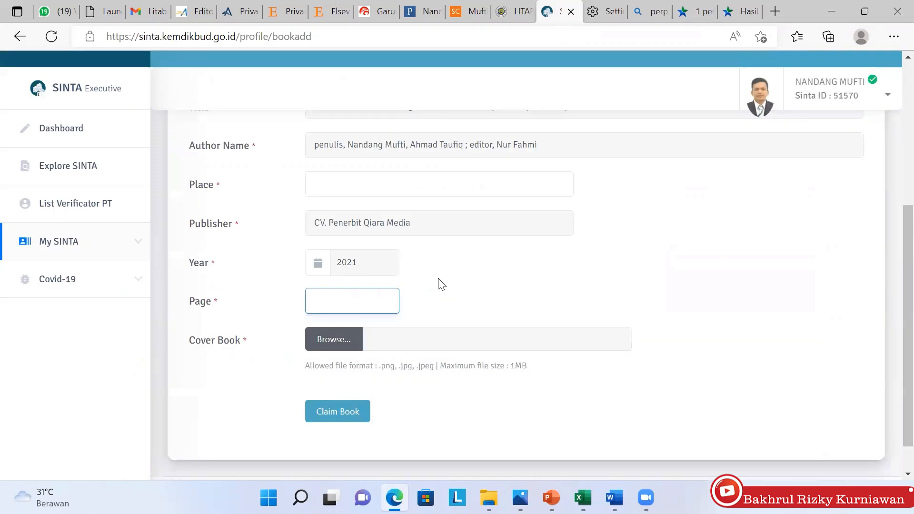
# Enter 4 as the page count and upload the buku CIGS photo as the cover
pyautogui.write('40')
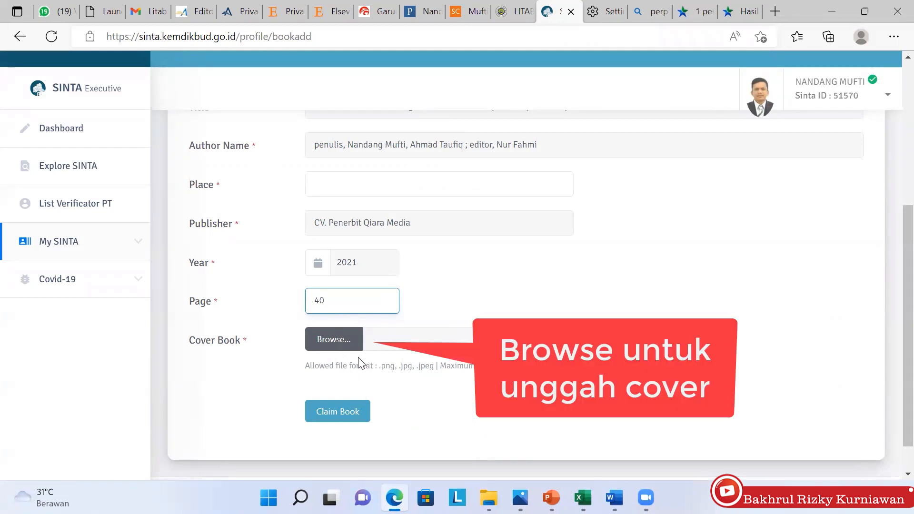
pyautogui.click(339, 345)
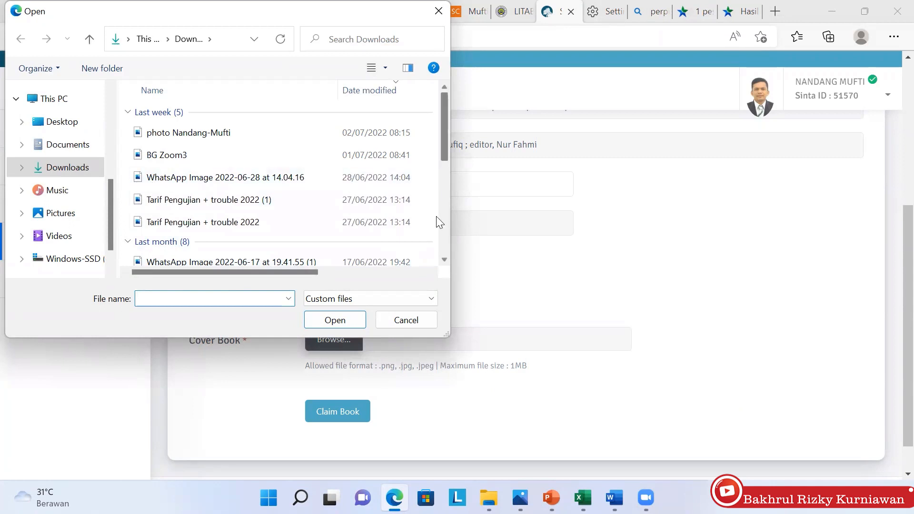
pyautogui.moveTo(444, 163); pyautogui.dragTo(435, 216)
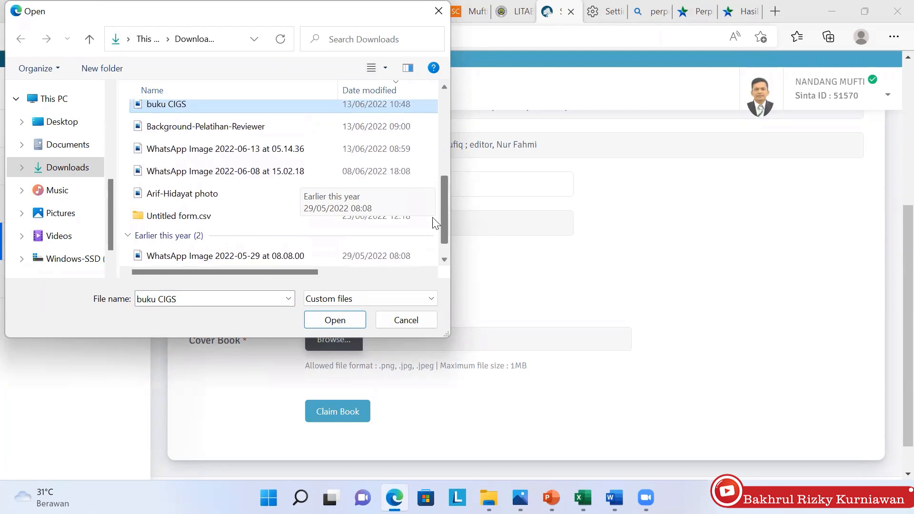
pyautogui.moveTo(432, 219); pyautogui.dragTo(428, 171)
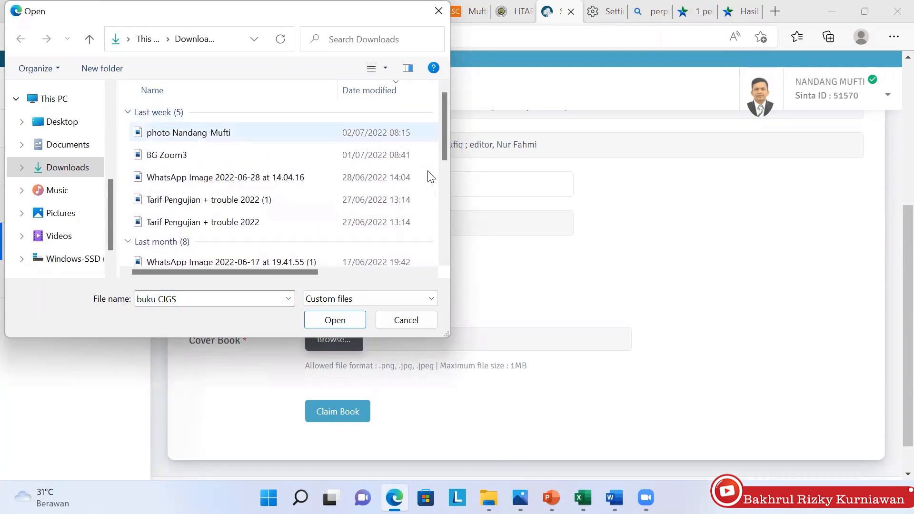
pyautogui.click(199, 133)
pyautogui.click(347, 320)
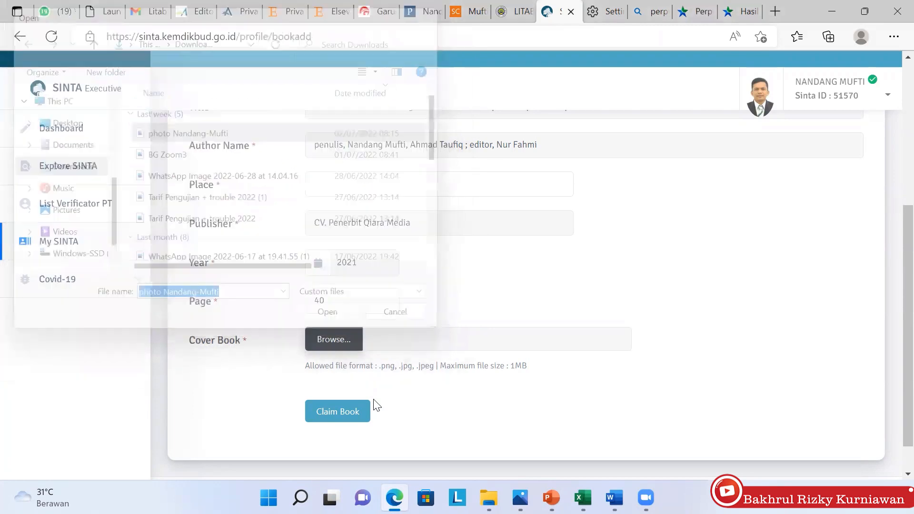
# Set category to Buku Monograf and place to Malang, then submit the book claim
pyautogui.scroll(-3, 440, 465)
pyautogui.press('Return')
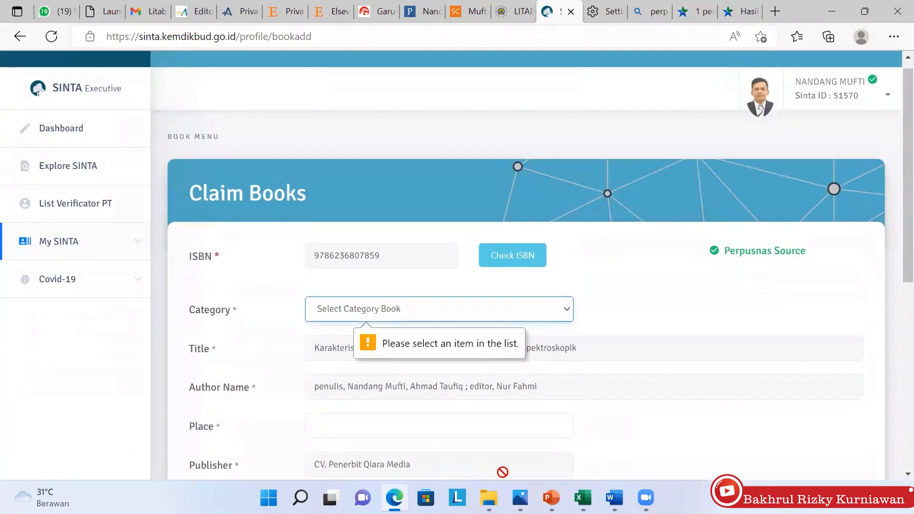
pyautogui.hotkey('alt', 'Down')
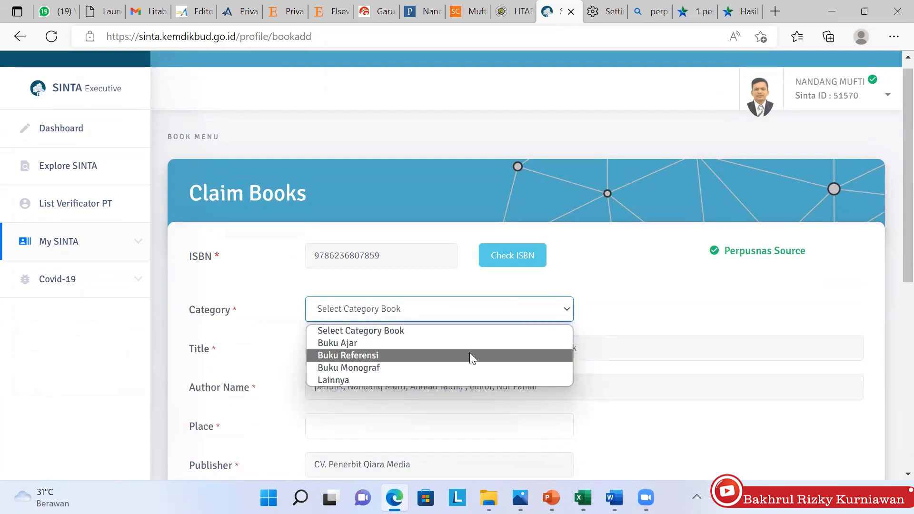
pyautogui.click(464, 368)
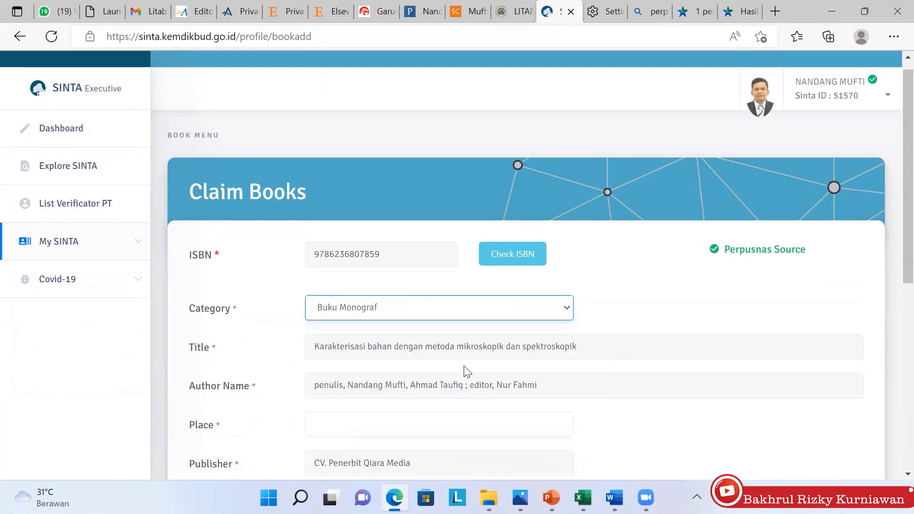
pyautogui.scroll(-8, 465, 372)
pyautogui.scroll(4, 465, 371)
pyautogui.click(326, 234)
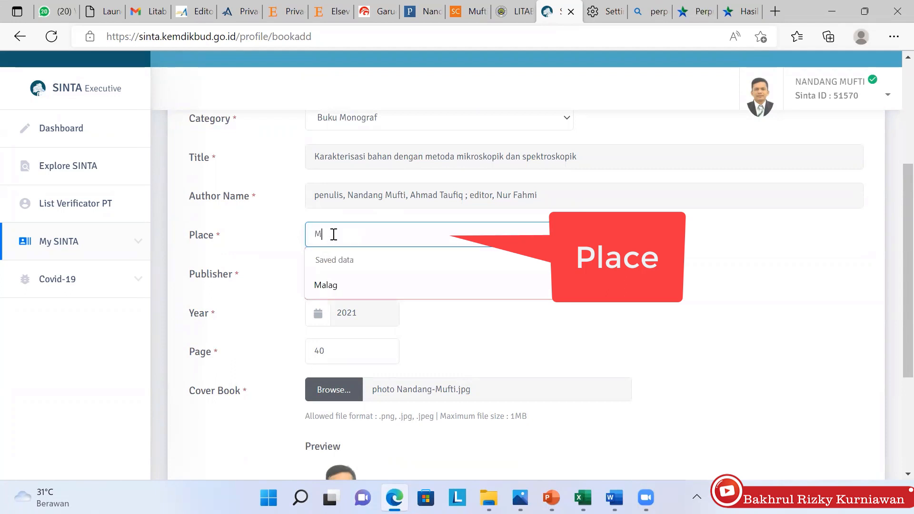
pyautogui.write('Malang')
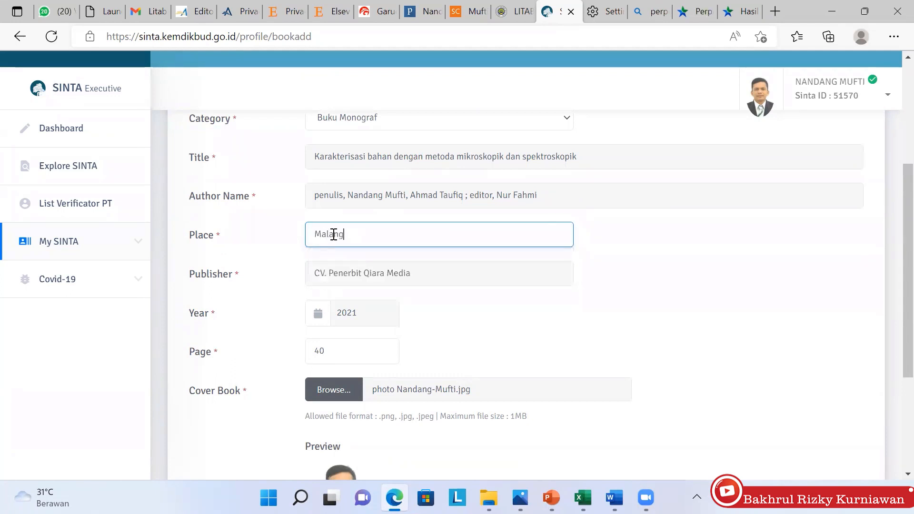
pyautogui.scroll(-2, 334, 235)
pyautogui.scroll(-2, 334, 235)
pyautogui.press('Return')
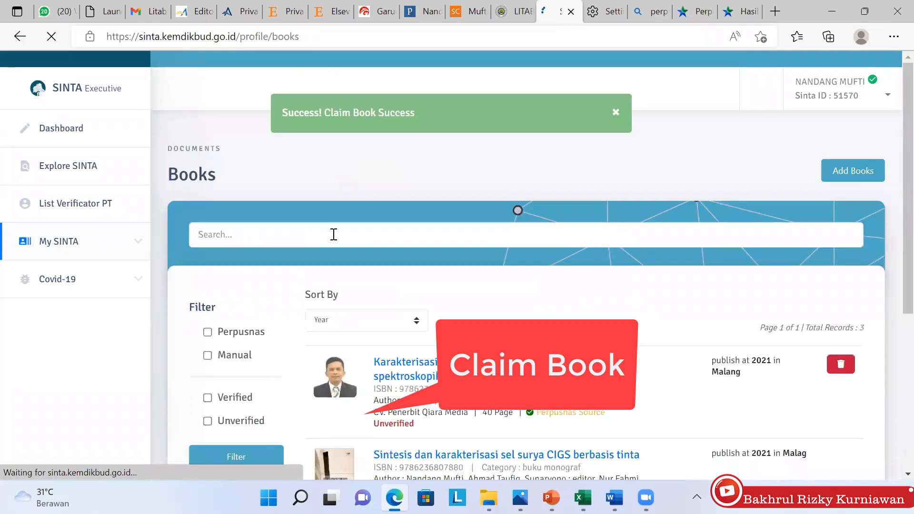
# Check the Books list shows the new monograph as Unverified, then return to the Perpusnas results
pyautogui.scroll(-1, 334, 234)
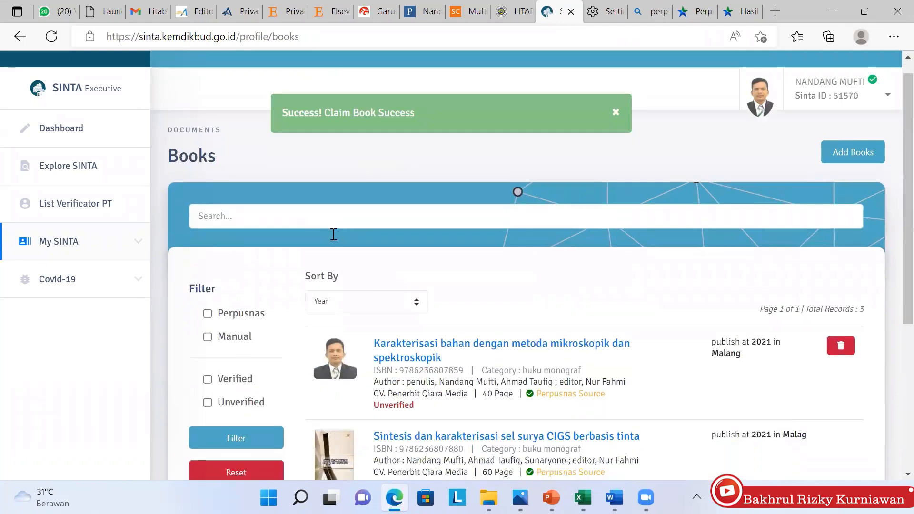
pyautogui.scroll(-3, 333, 235)
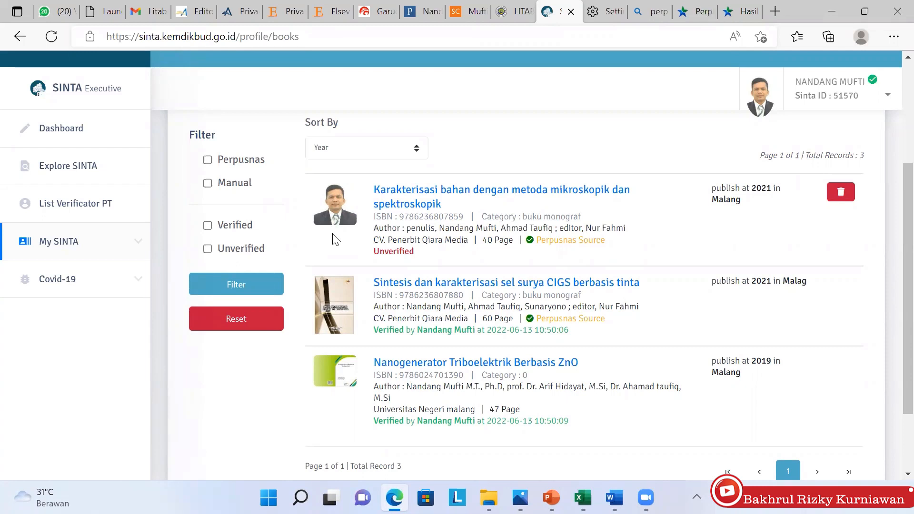
pyautogui.scroll(4, 336, 239)
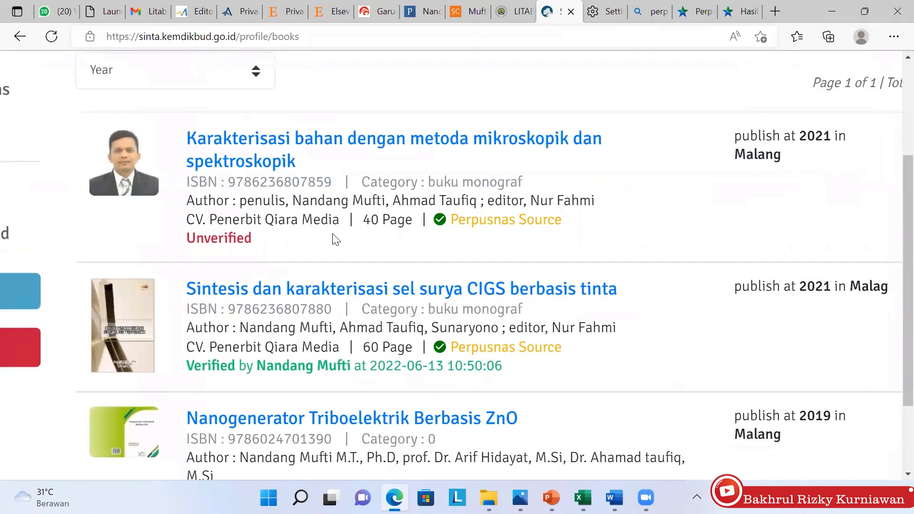
pyautogui.scroll(-2, 336, 239)
pyautogui.scroll(2, 336, 239)
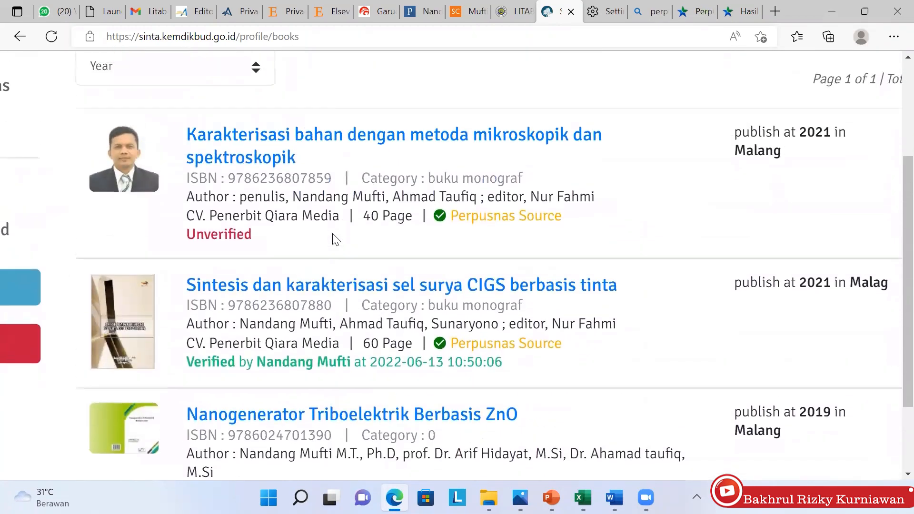
pyautogui.scroll(-3, 336, 239)
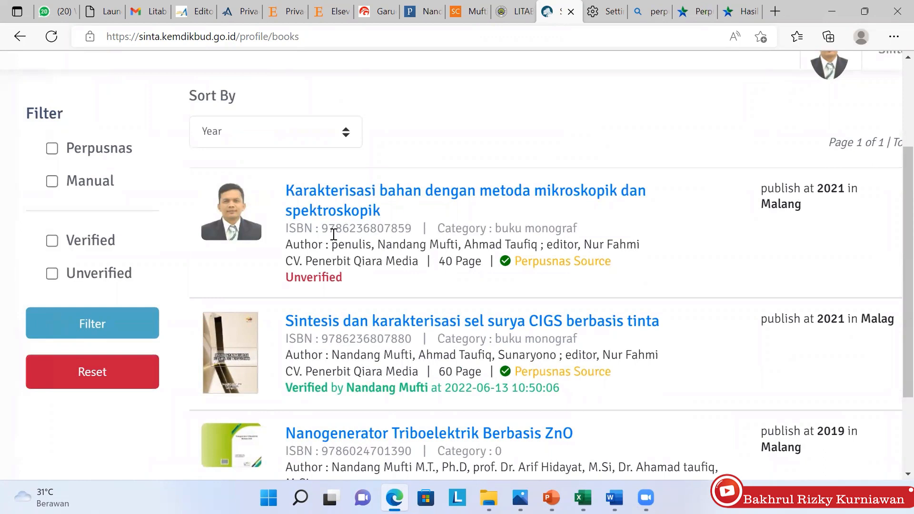
pyautogui.scroll(-1, 334, 234)
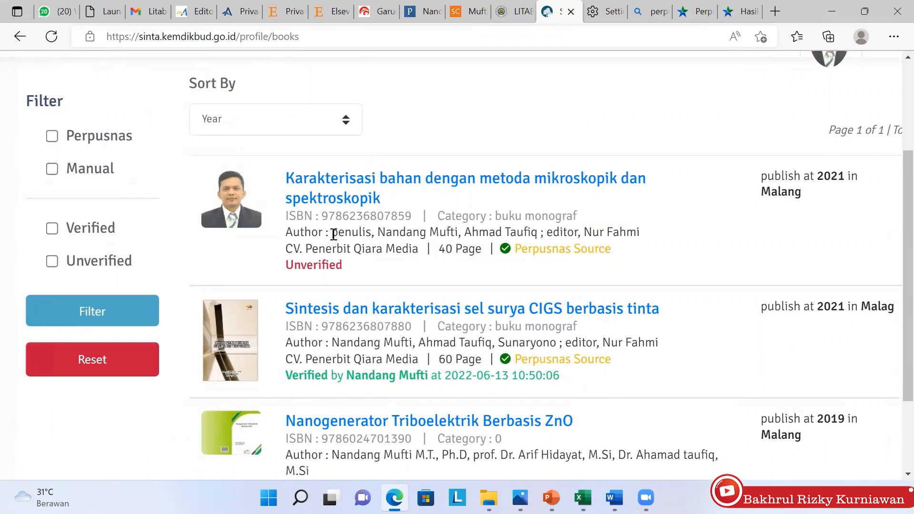
pyautogui.scroll(1, 333, 234)
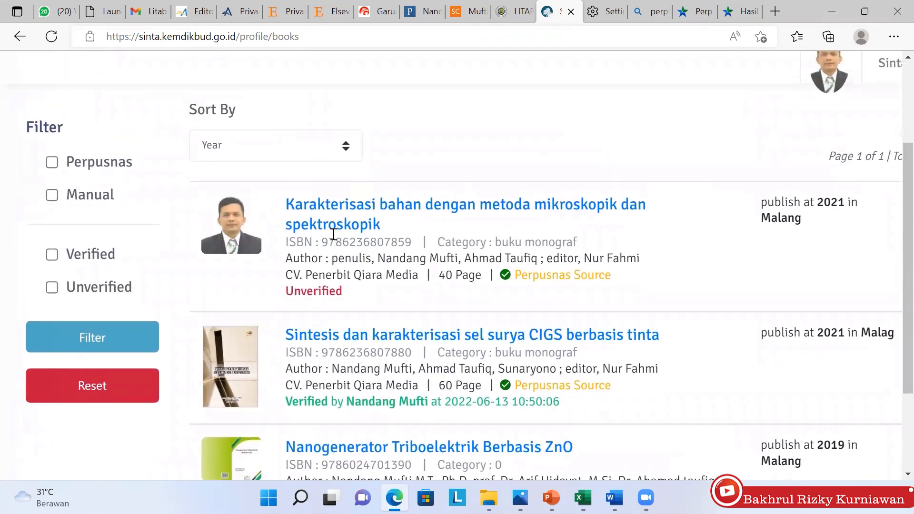
pyautogui.scroll(-1, 334, 234)
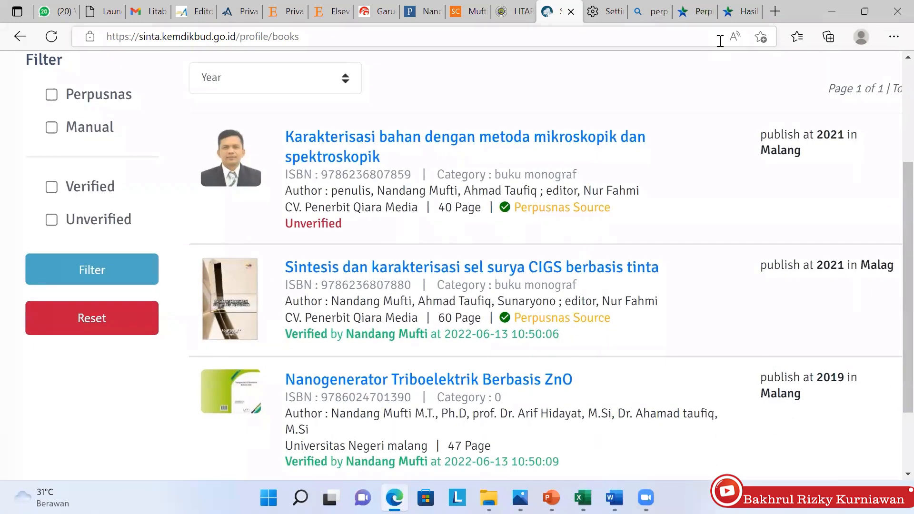
pyautogui.click(742, 12)
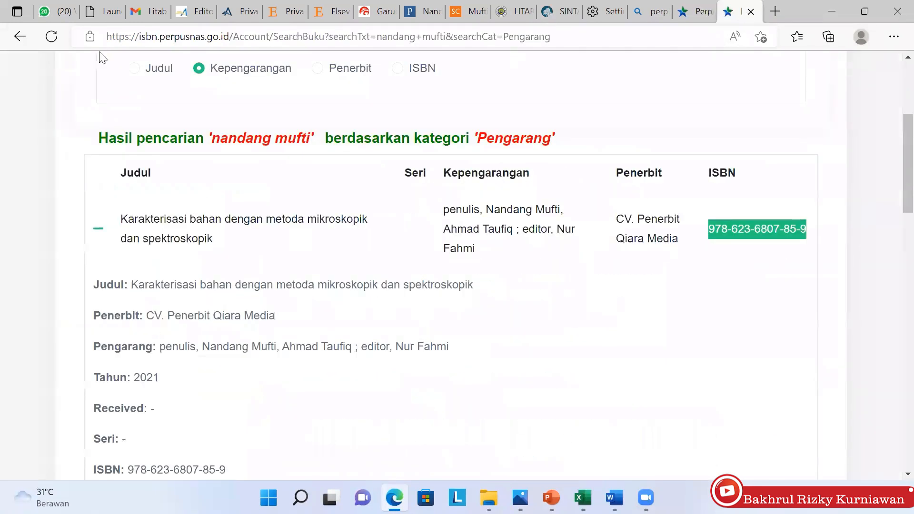
pyautogui.click(20, 36)
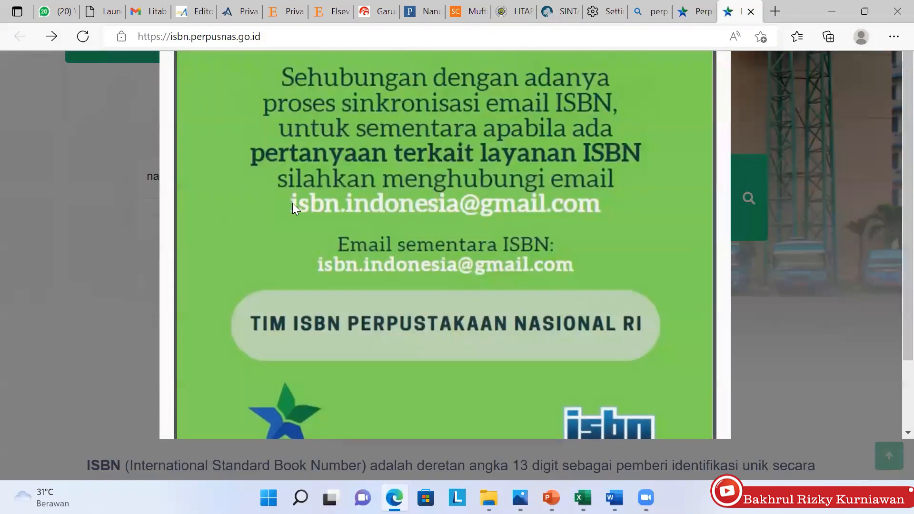
pyautogui.click(77, 268)
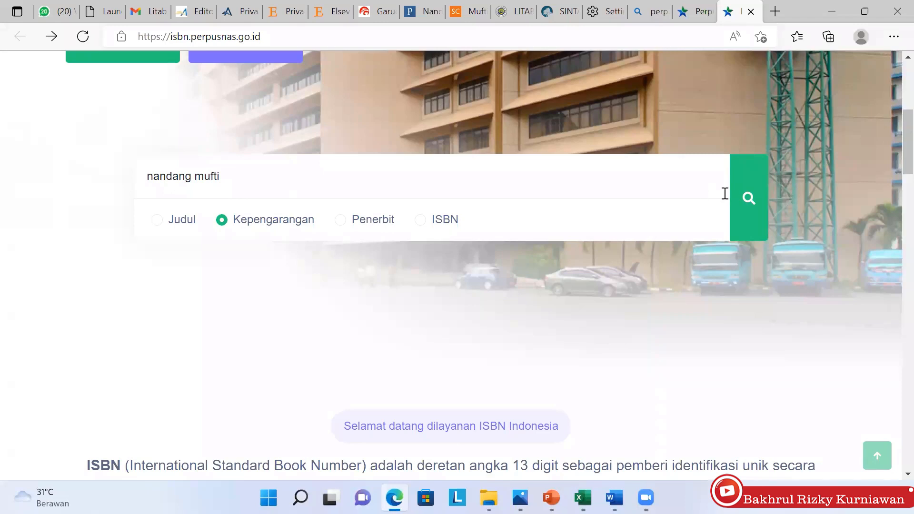
pyautogui.click(750, 213)
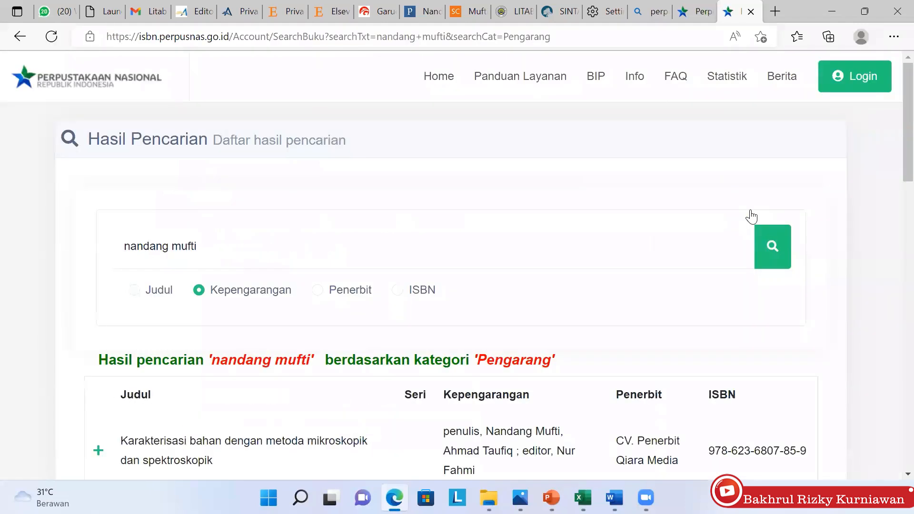
pyautogui.scroll(-5, 751, 217)
pyautogui.scroll(-4, 751, 216)
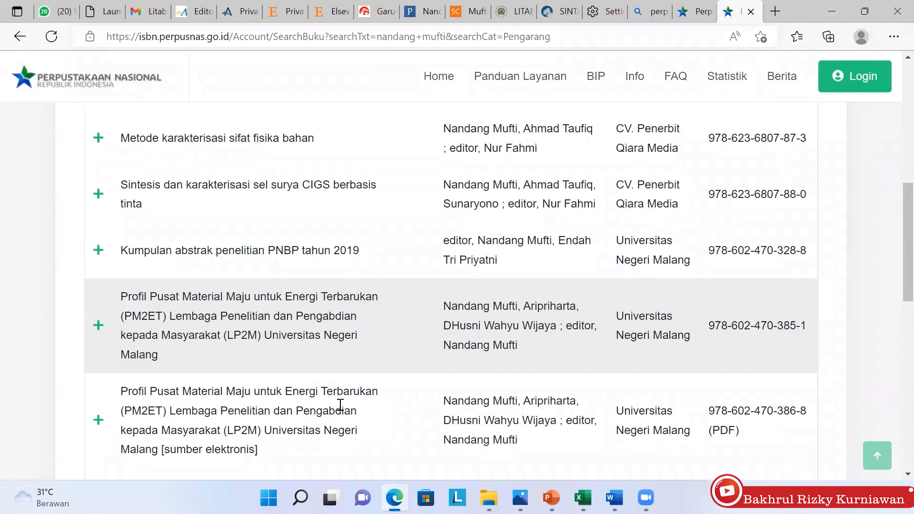
pyautogui.scroll(4, 340, 404)
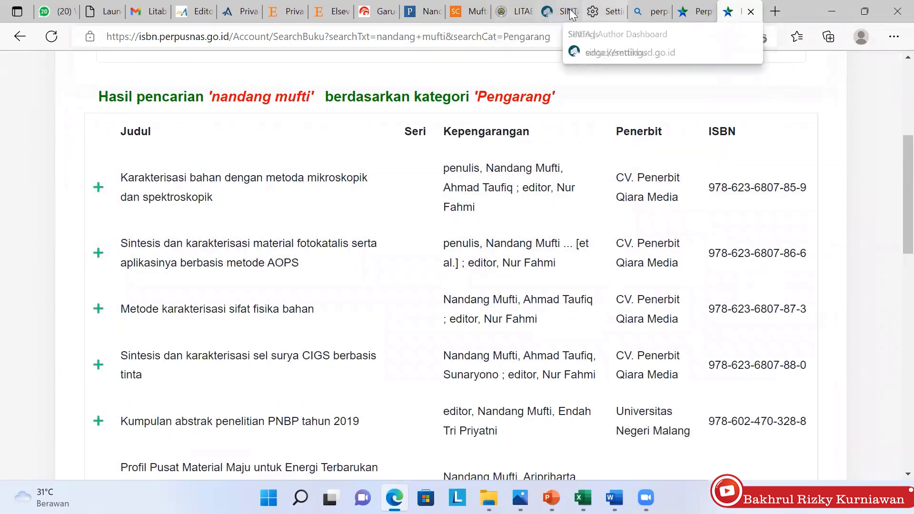
pyautogui.click(570, 15)
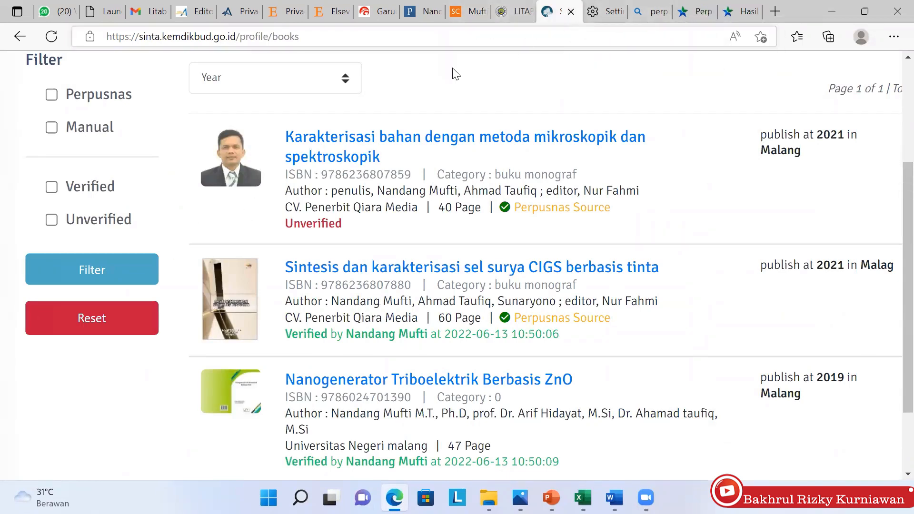
# Browse the five patent records on the IPRs list and start a new IPR claim with Add IPR
pyautogui.scroll(6, 432, 91)
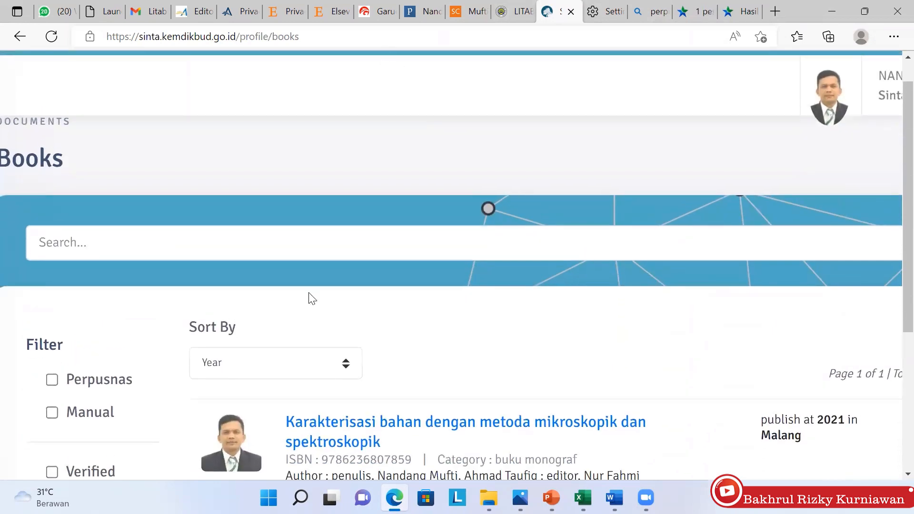
pyautogui.hscroll(-5, 310, 297)
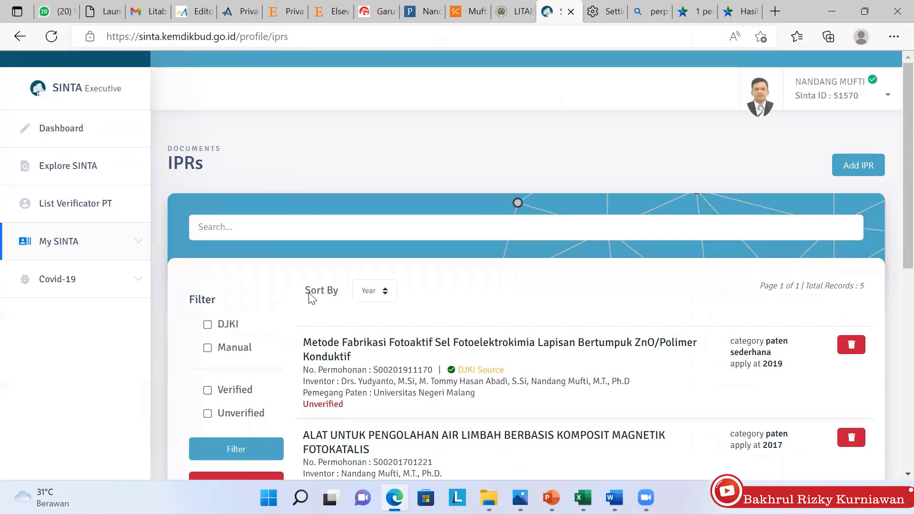
pyautogui.scroll(-4, 309, 299)
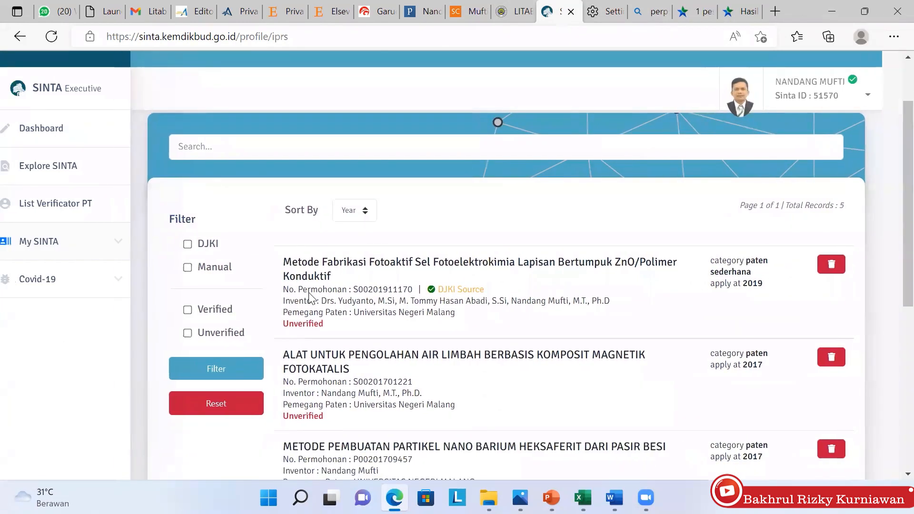
pyautogui.scroll(-3, 310, 298)
pyautogui.scroll(3, 310, 298)
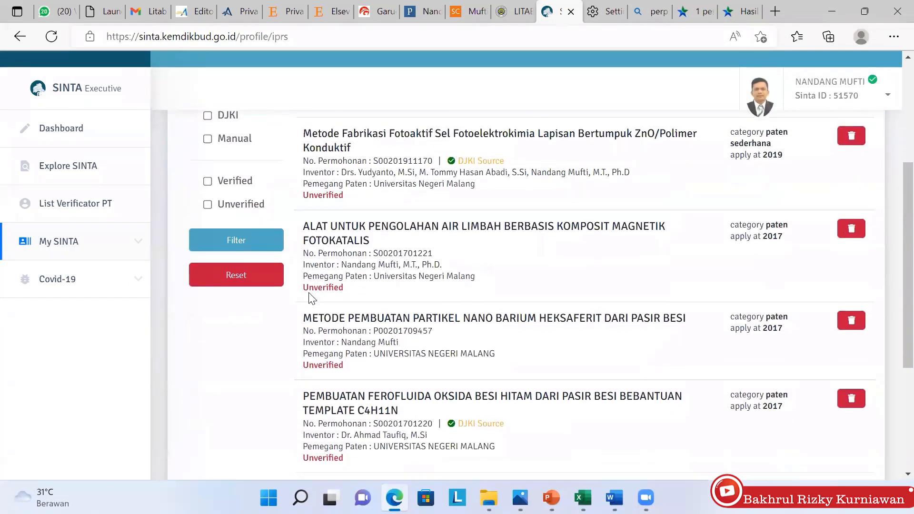
pyautogui.scroll(4, 310, 299)
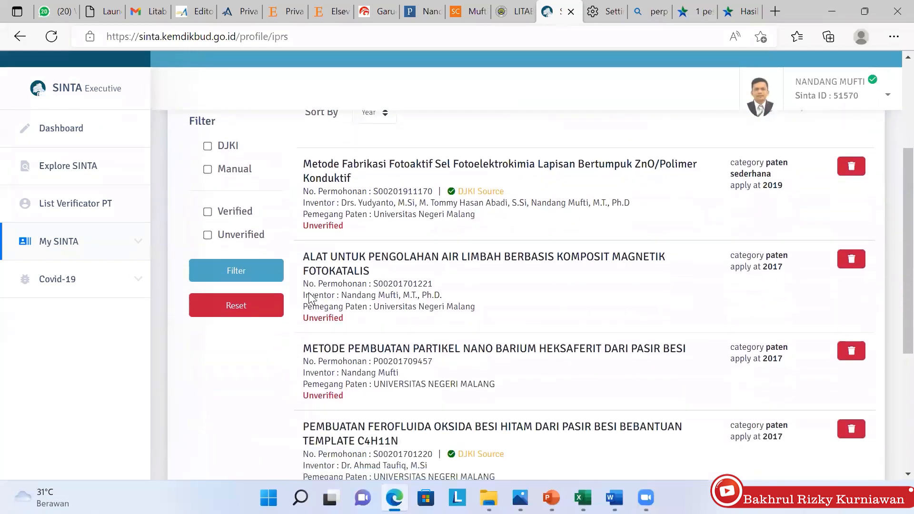
pyautogui.scroll(-1, 310, 298)
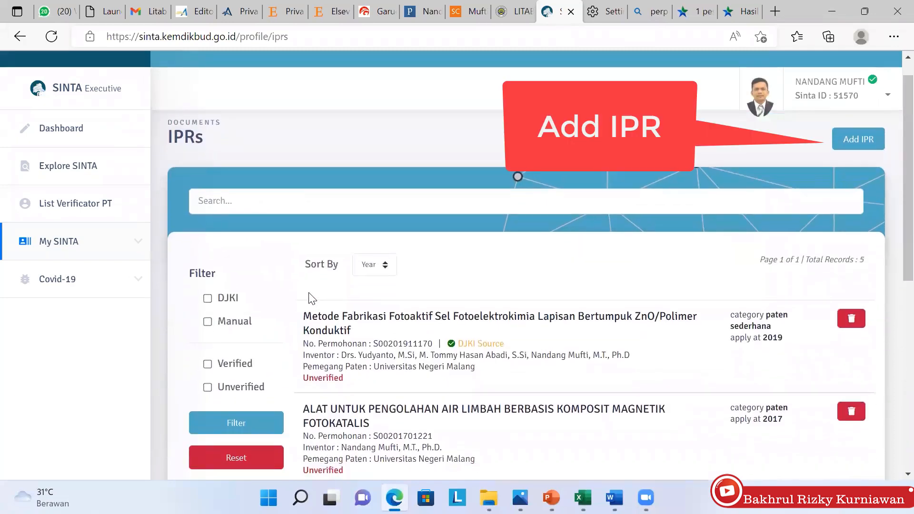
pyautogui.click(858, 138)
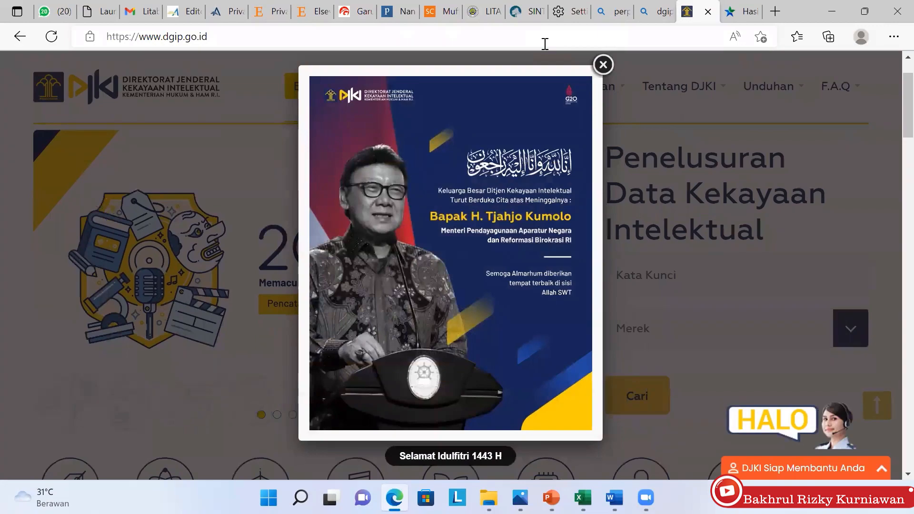
# Dismiss the DJKI condolence popup and open PDKI from the Penelusuran menu
pyautogui.press('Escape')
pyautogui.scroll(-2, 545, 44)
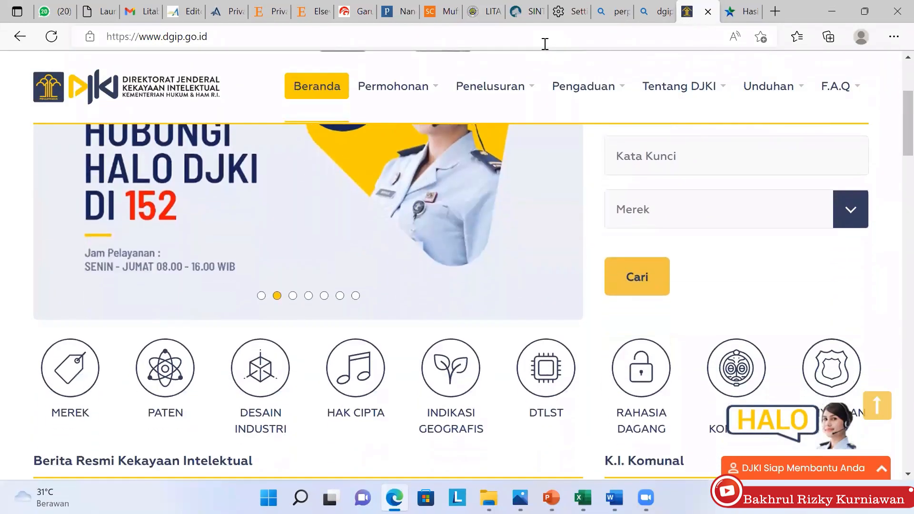
pyautogui.scroll(4, 545, 44)
pyautogui.scroll(-1, 545, 44)
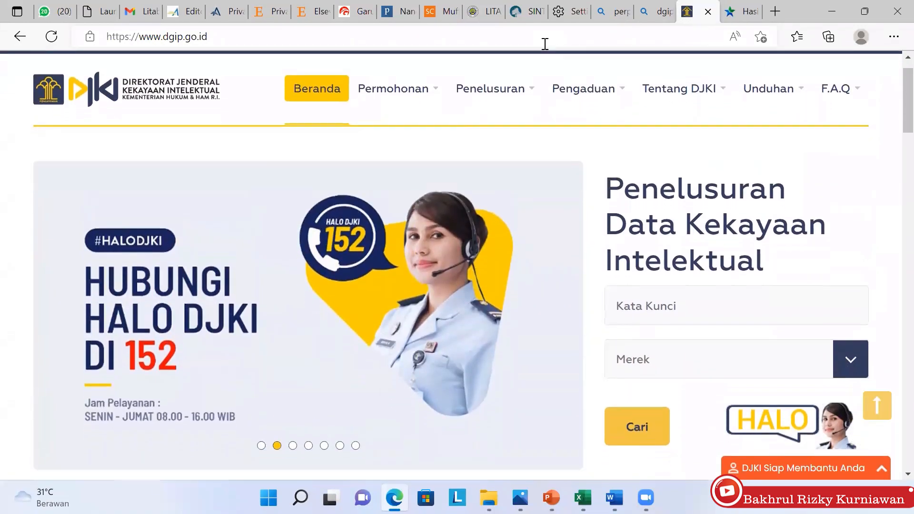
pyautogui.scroll(-5, 545, 44)
pyautogui.scroll(4, 545, 44)
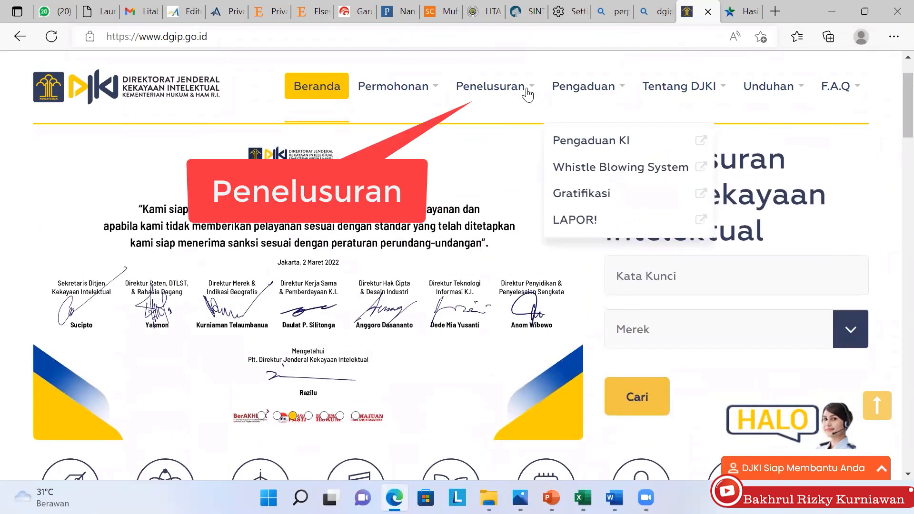
pyautogui.moveTo(527, 94)
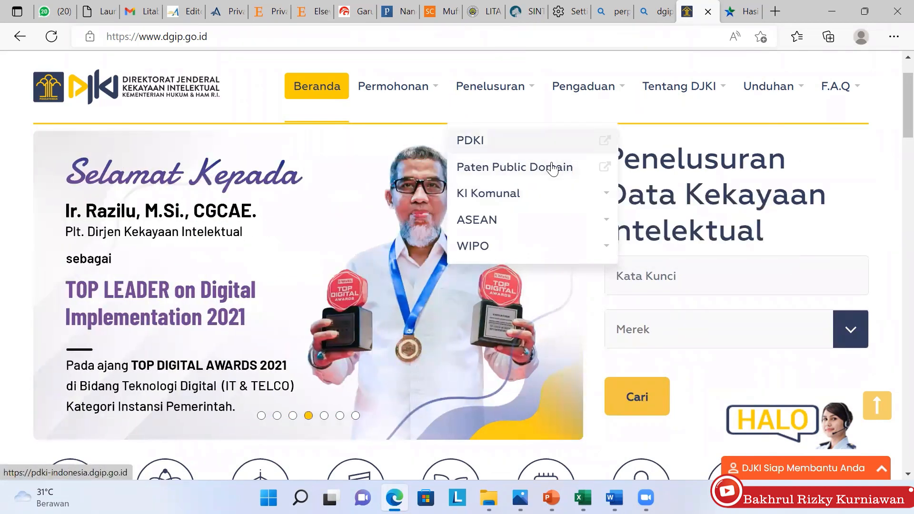
pyautogui.moveTo(547, 219)
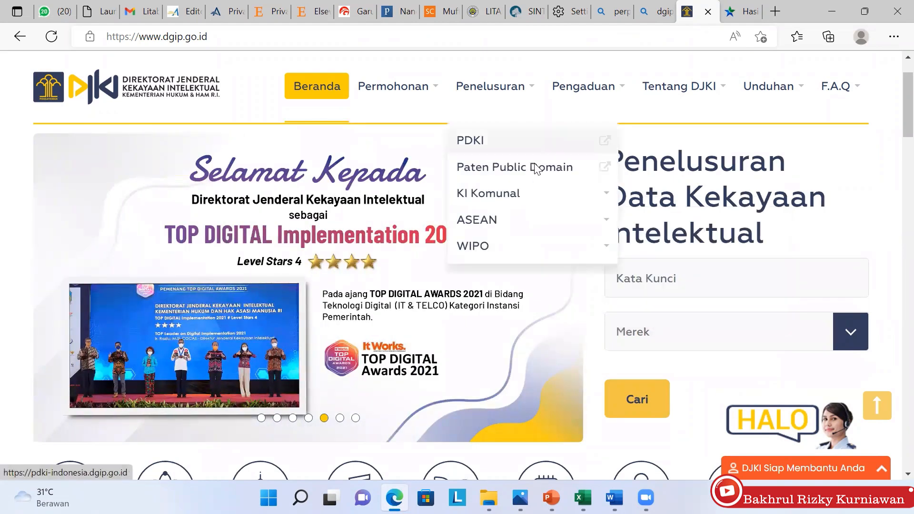
pyautogui.click(537, 141)
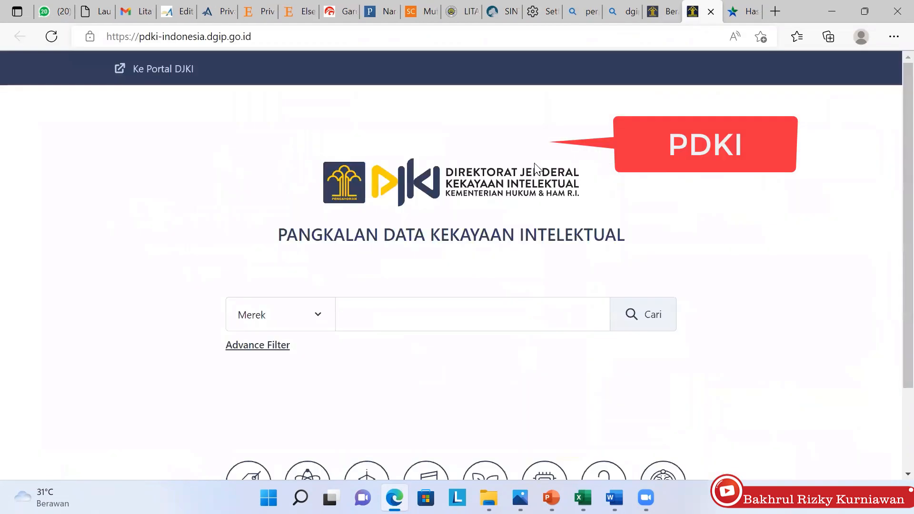
# Search the PDKI Paten database for 'magnetik bel'
pyautogui.click(316, 319)
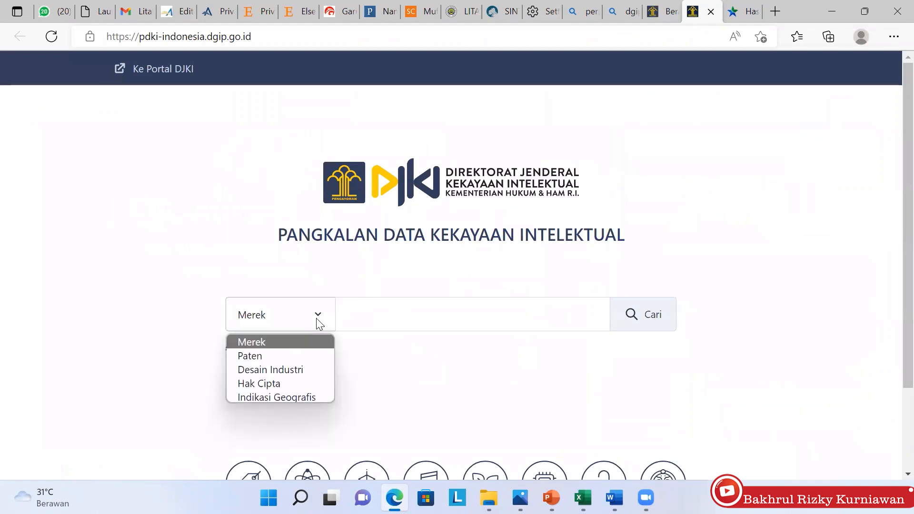
pyautogui.click(272, 356)
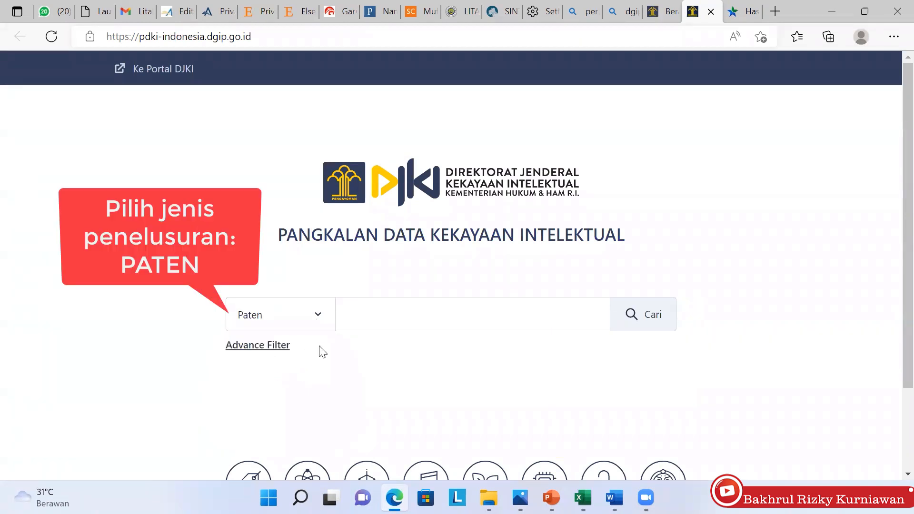
pyautogui.click(412, 321)
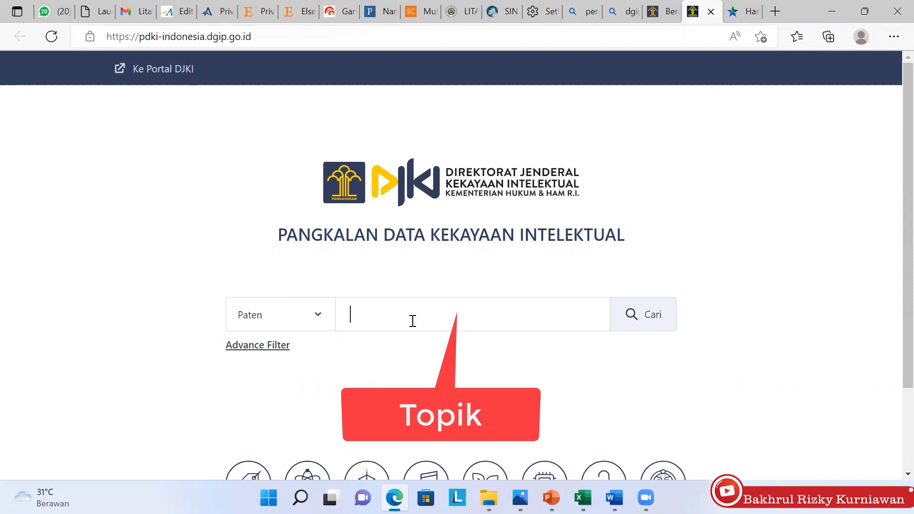
pyautogui.write('magneti')
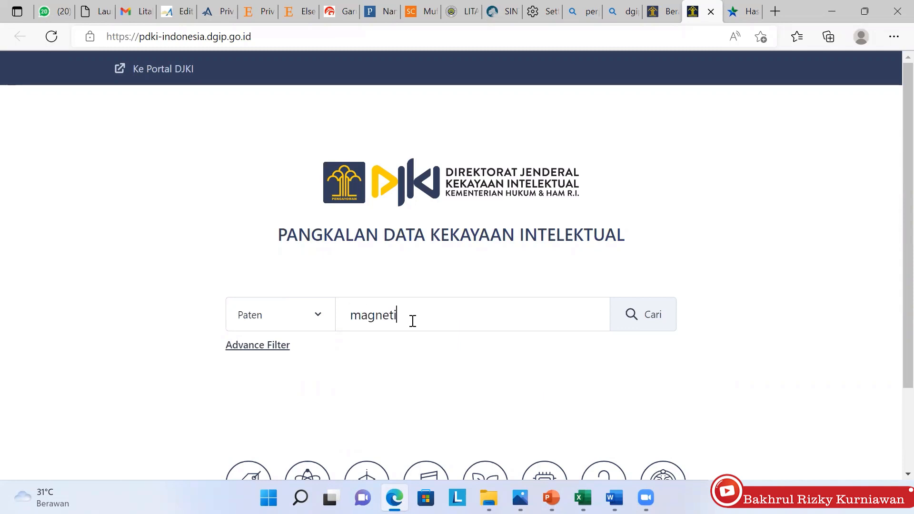
pyautogui.write('k bel')
pyautogui.press('Return')
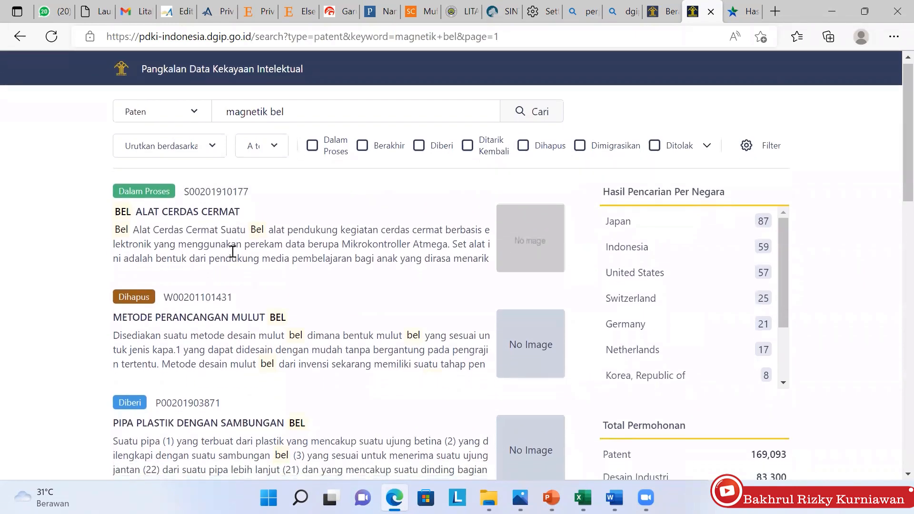
pyautogui.scroll(-2, 233, 251)
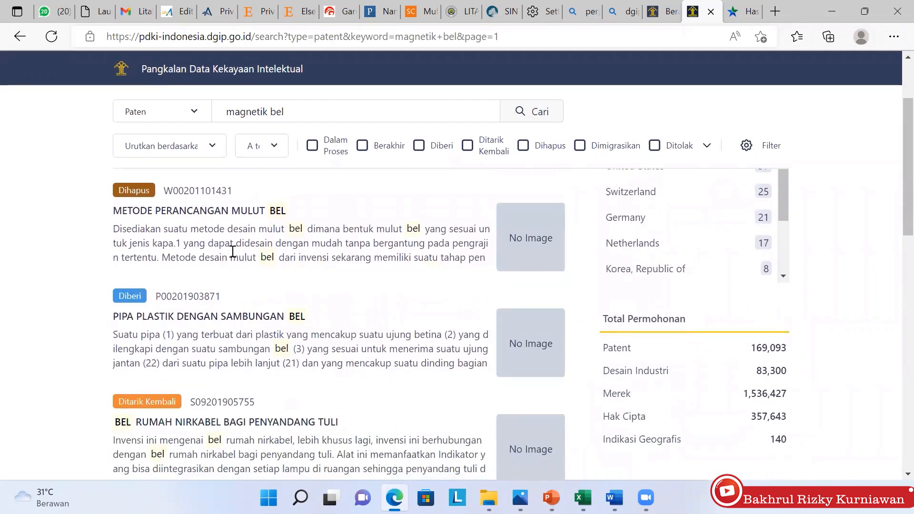
pyautogui.scroll(2, 232, 252)
pyautogui.scroll(1, 233, 251)
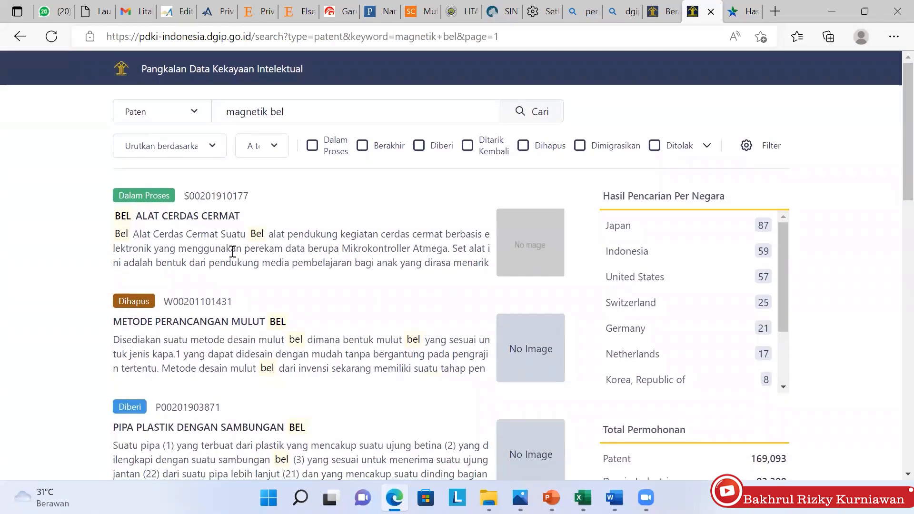
pyautogui.scroll(-5, 233, 252)
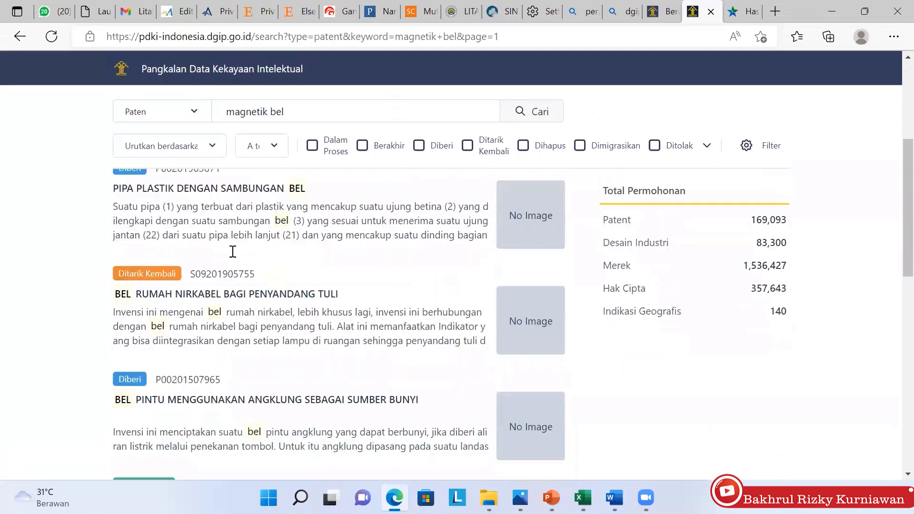
pyautogui.scroll(-3, 233, 252)
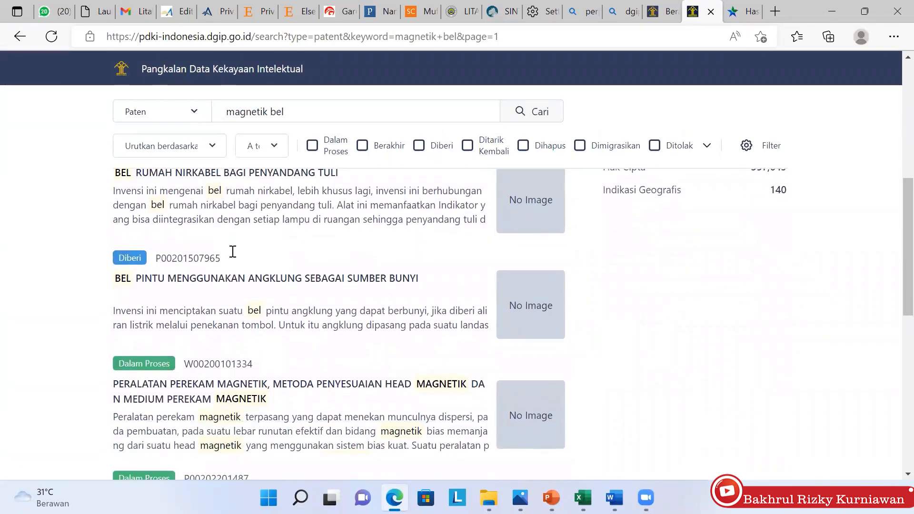
pyautogui.scroll(-2, 233, 251)
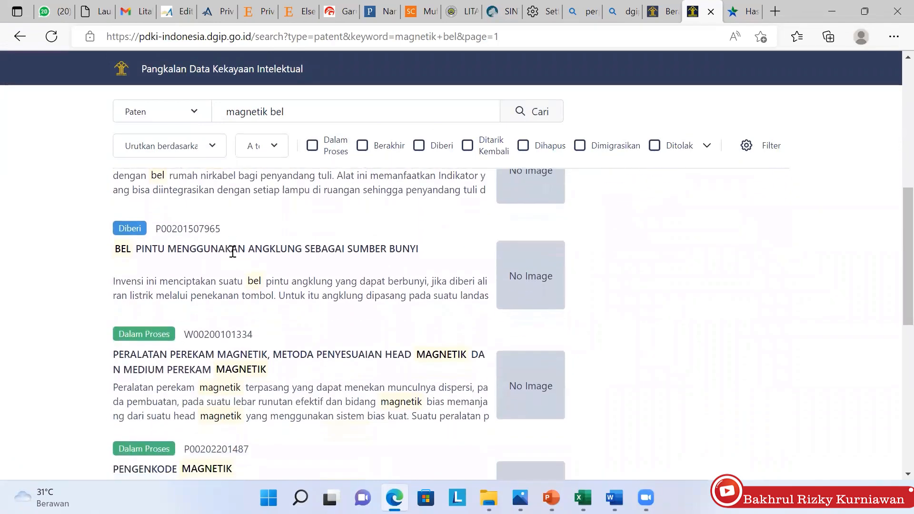
pyautogui.scroll(4, 233, 252)
pyautogui.scroll(5, 233, 251)
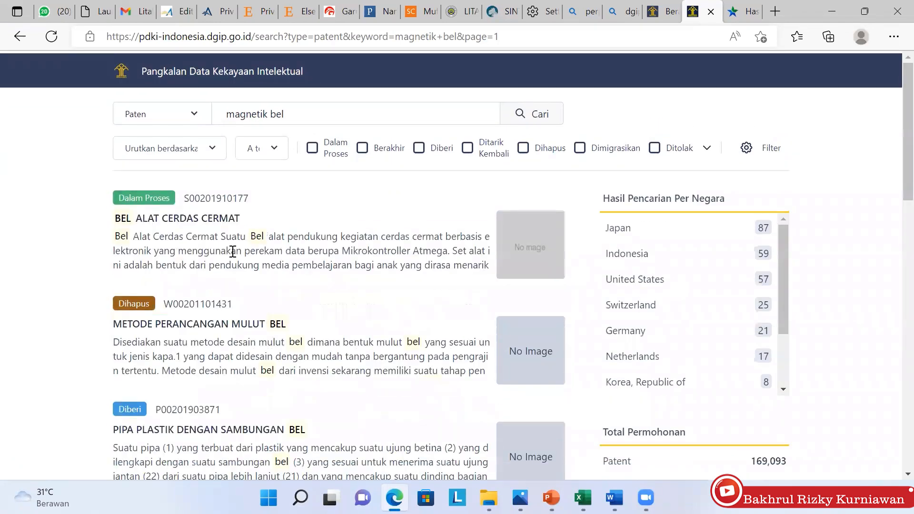
# Replace the patent search query with CIGS and run it
pyautogui.press('BackSpace')
pyautogui.press('BackSpace')
pyautogui.press('BackSpace')
pyautogui.press('BackSpace')
pyautogui.press('BackSpace')
pyautogui.press('BackSpace')
pyautogui.press('BackSpace')
pyautogui.press('BackSpace')
pyautogui.press('BackSpace')
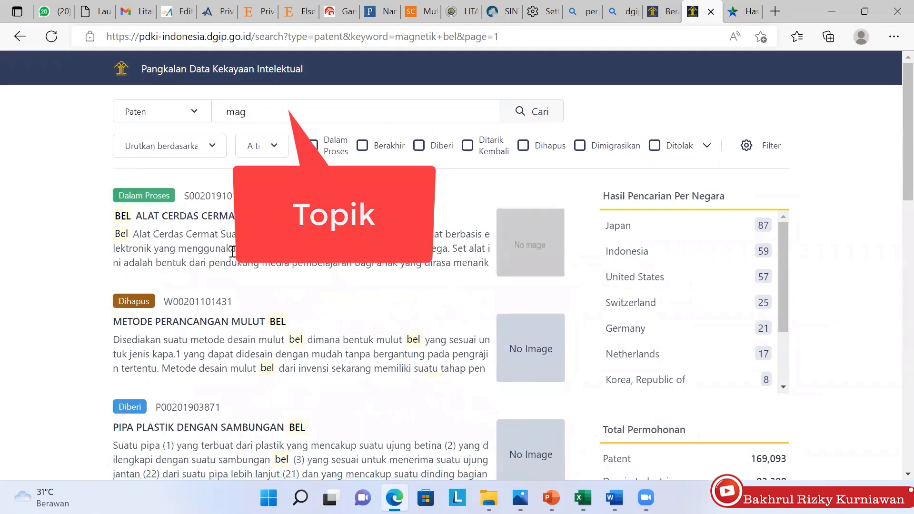
pyautogui.press('BackSpace')
pyautogui.write('Cl')
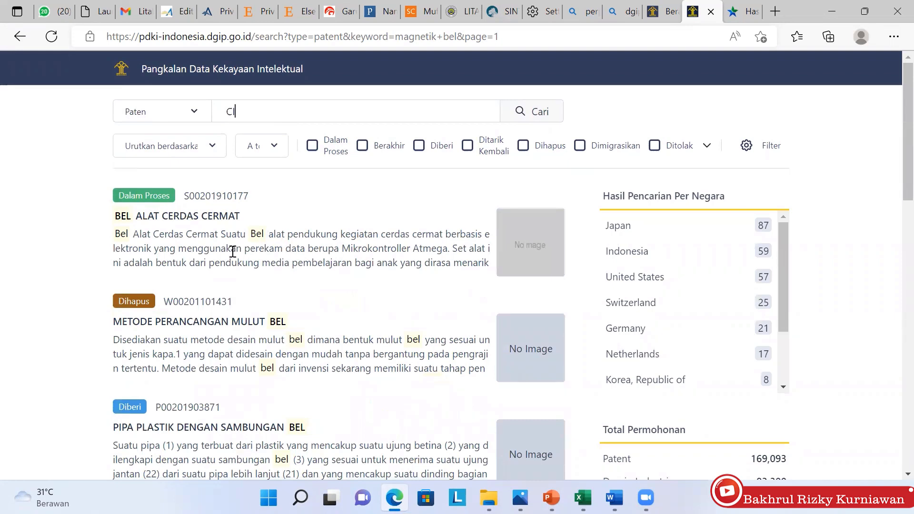
pyautogui.press('Return')
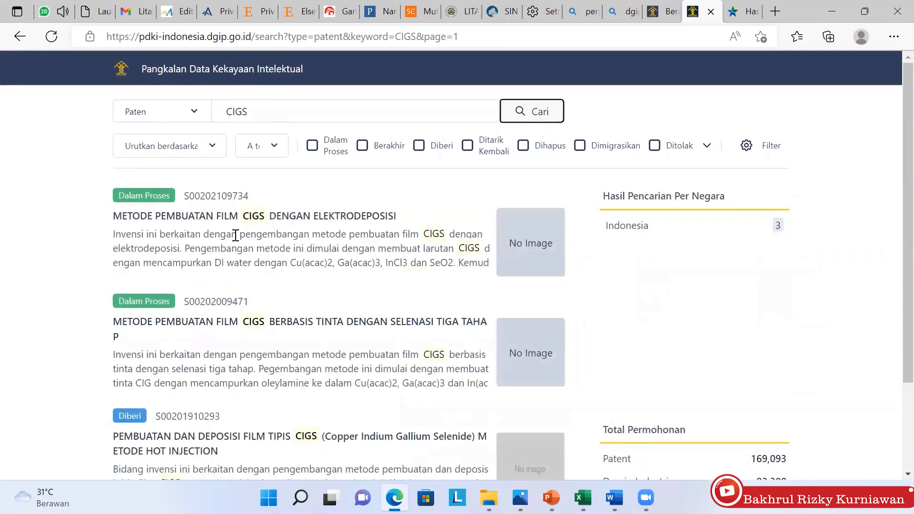
pyautogui.click(280, 220)
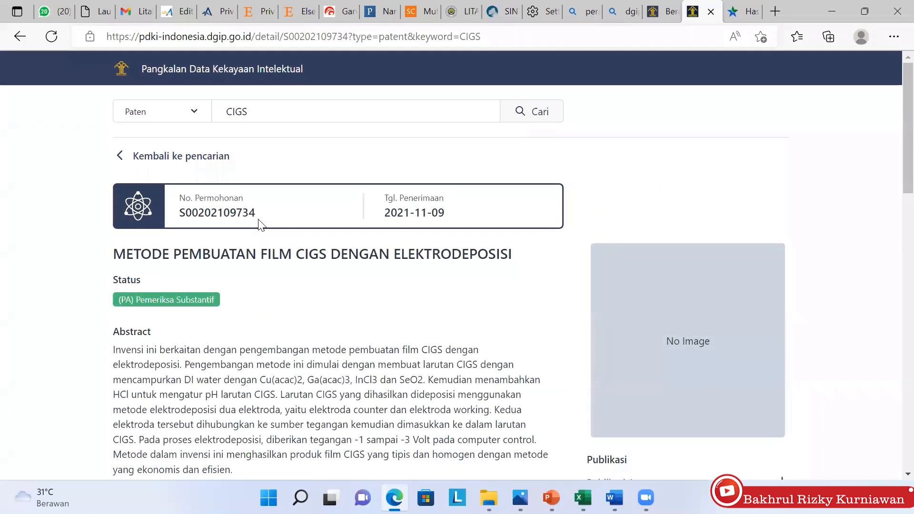
pyautogui.moveTo(258, 218); pyautogui.dragTo(180, 218)
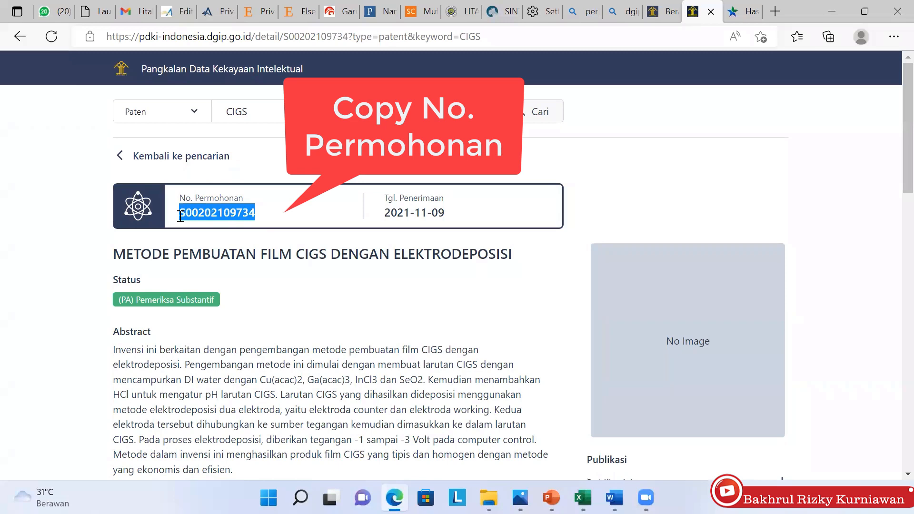
pyautogui.rightClick(200, 211)
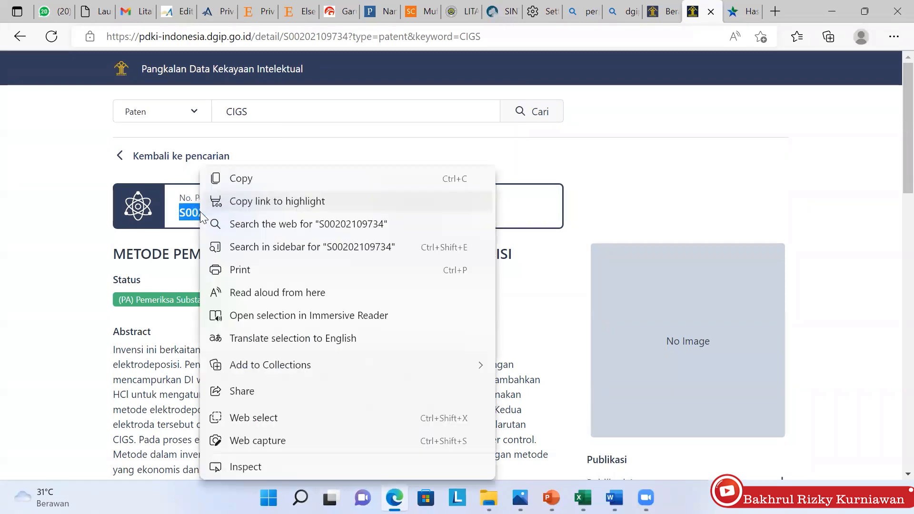
pyautogui.click(247, 180)
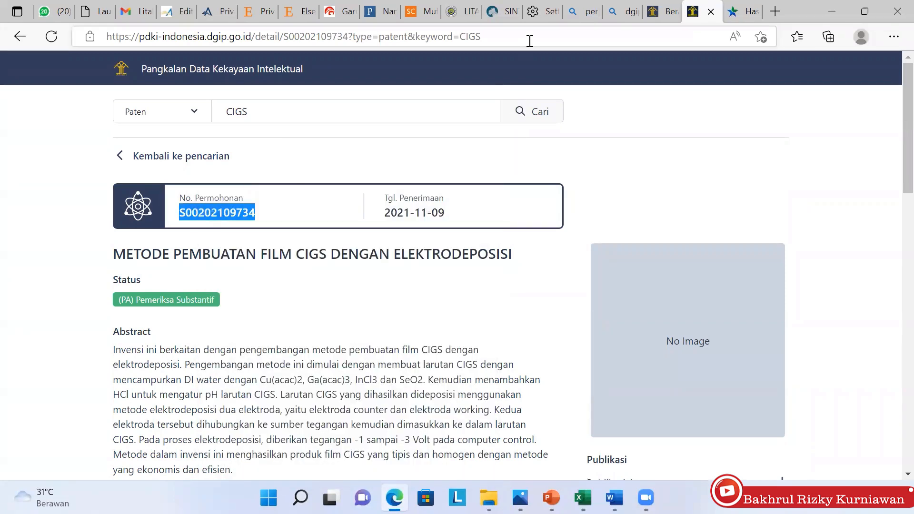
# Paste the application number into No. Permohonan and run Check IPR to auto-fill the 2019 Paten Sederhana details
pyautogui.click(495, 11)
pyautogui.click(388, 276)
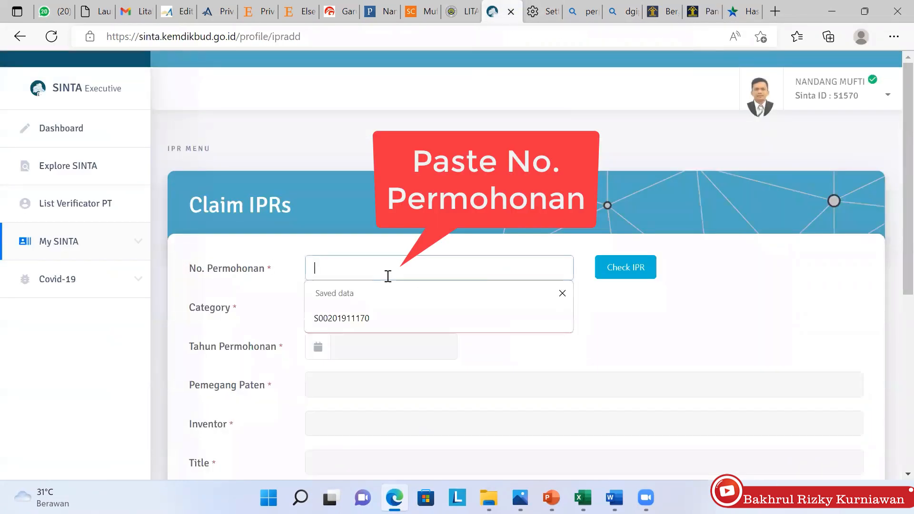
pyautogui.hotkey('ctrl', 'v')
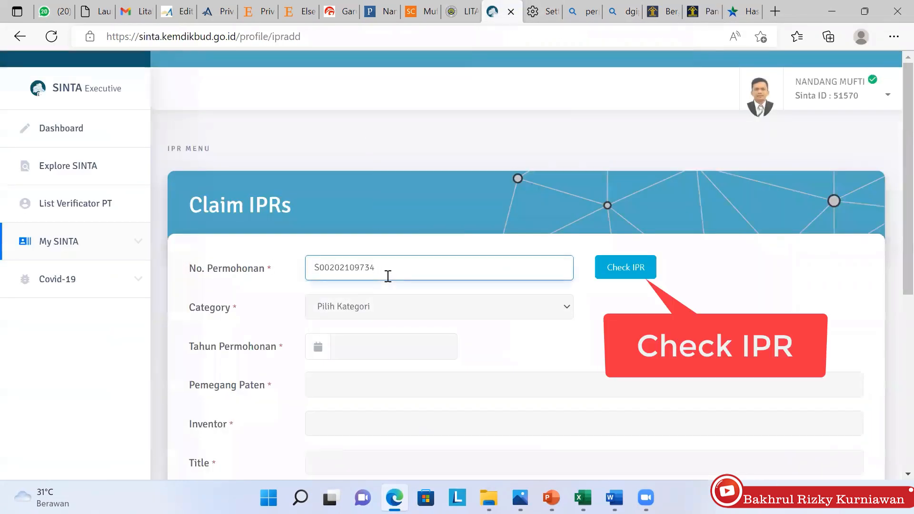
pyautogui.press('Return')
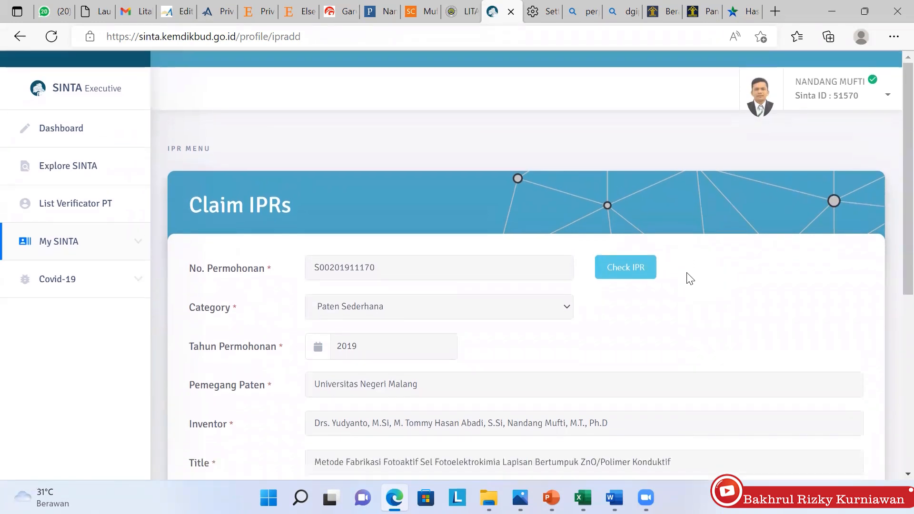
pyautogui.scroll(-5, 690, 279)
pyautogui.scroll(3, 689, 278)
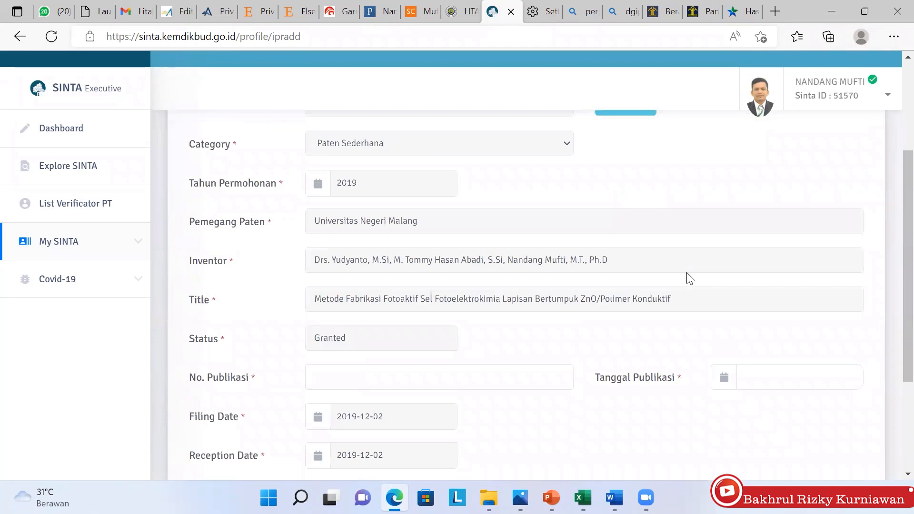
pyautogui.scroll(-3, 689, 278)
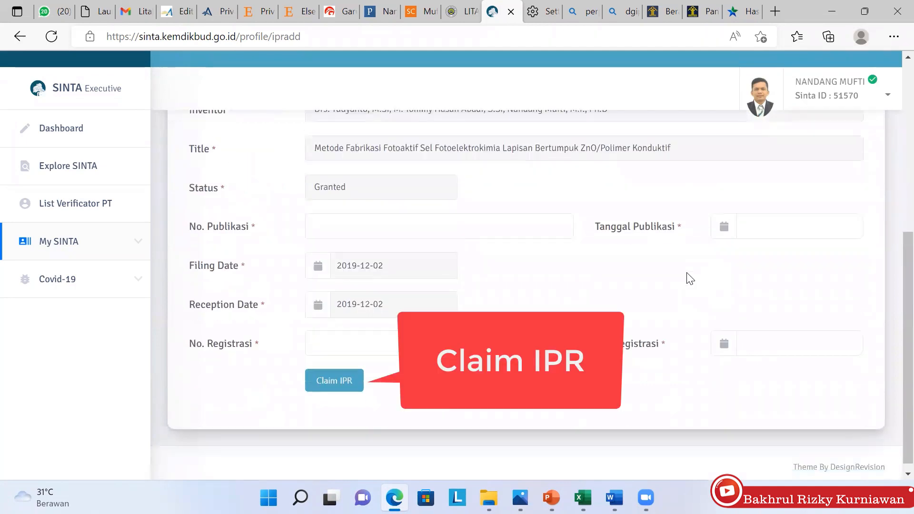
pyautogui.scroll(6, 690, 278)
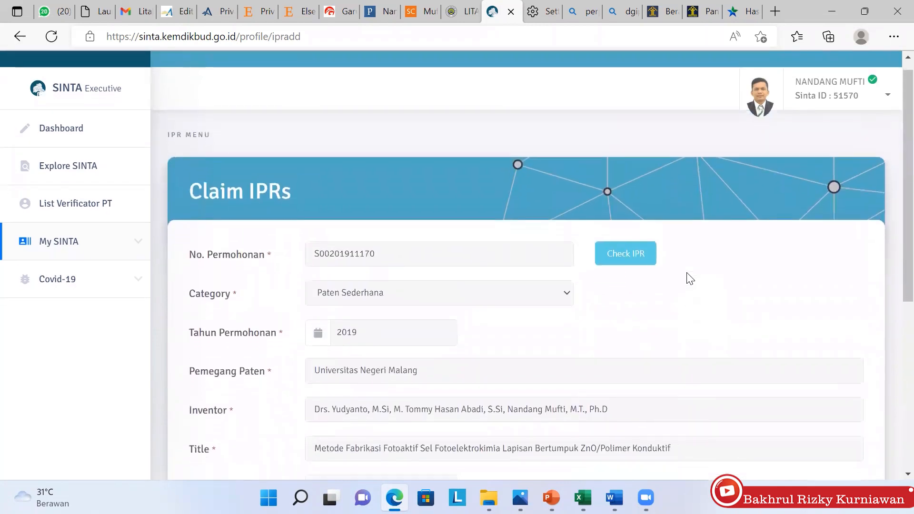
pyautogui.scroll(1, 689, 279)
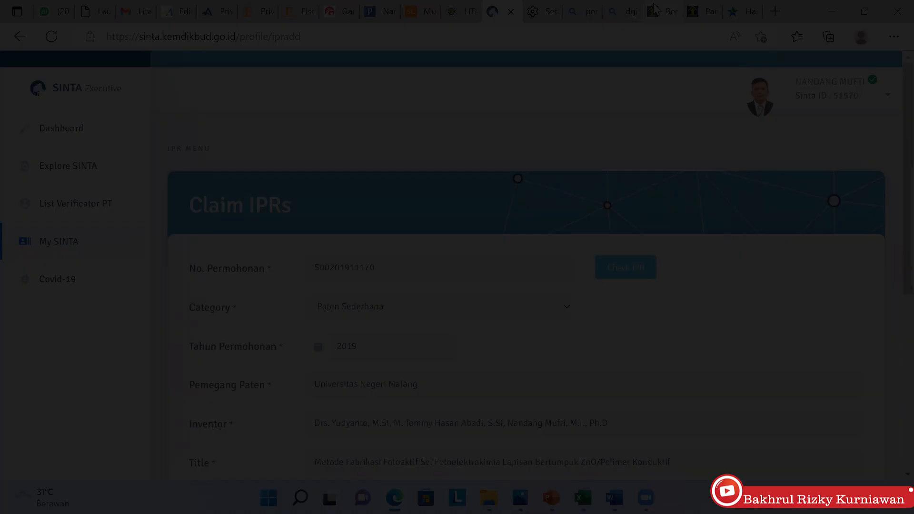
# Search PDKI copyrights (Hak Cipta) for 'modul ajar'
pyautogui.click(663, 15)
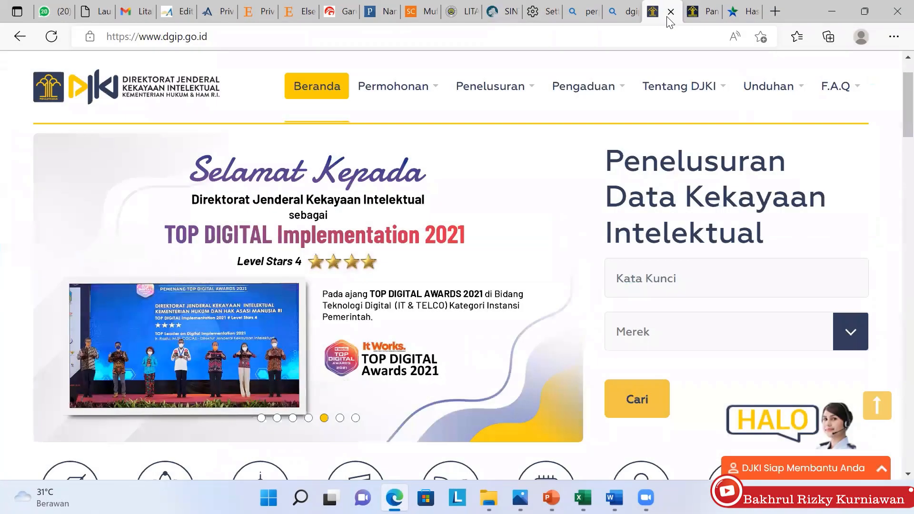
pyautogui.click(695, 16)
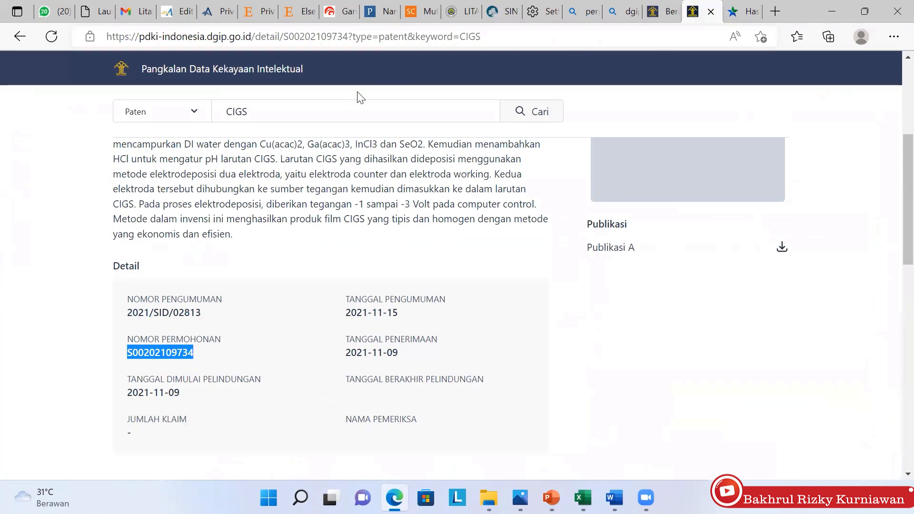
pyautogui.click(176, 111)
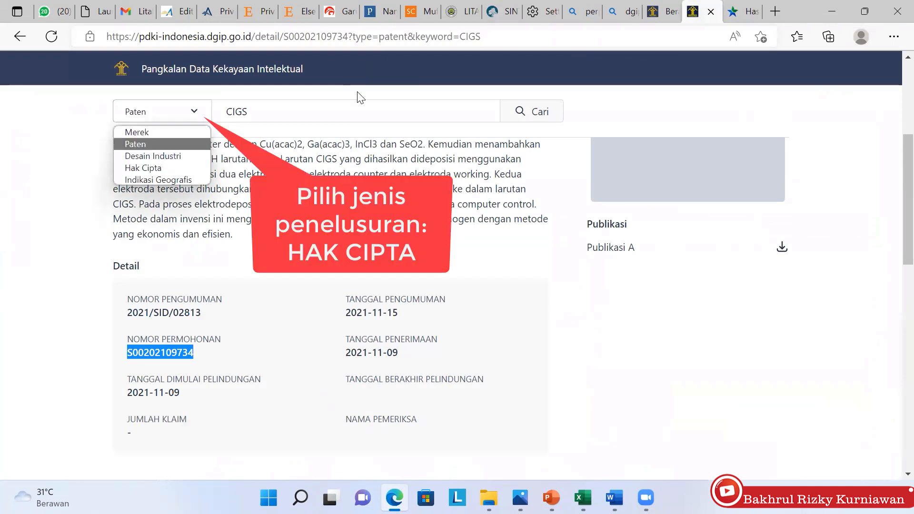
pyautogui.click(157, 169)
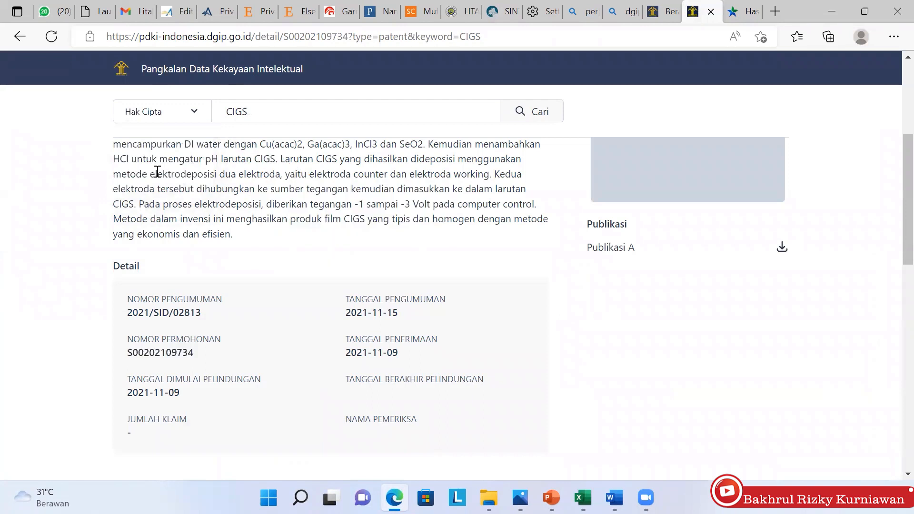
pyautogui.press('BackSpace')
pyautogui.press('BackSpace')
pyautogui.press('BackSpace')
pyautogui.press('BackSpace')
pyautogui.write('modul ajar')
pyautogui.press('Return')
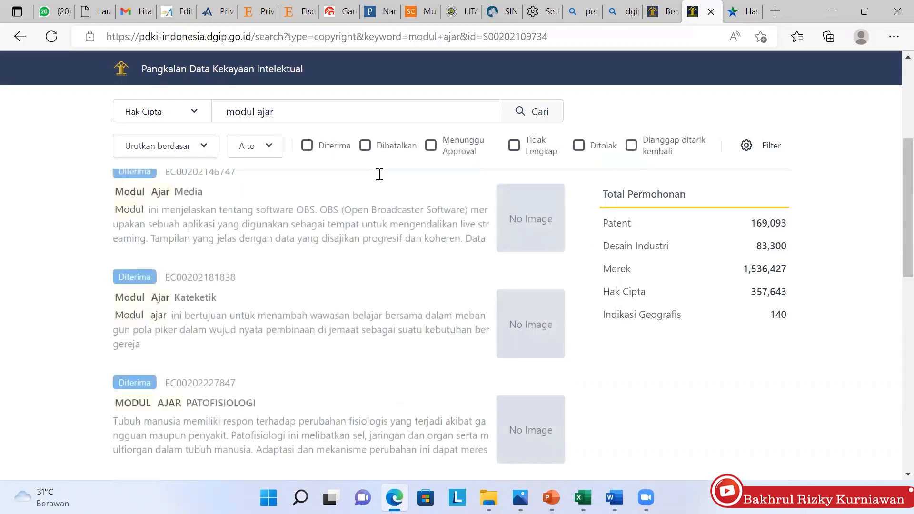
pyautogui.scroll(3, 379, 175)
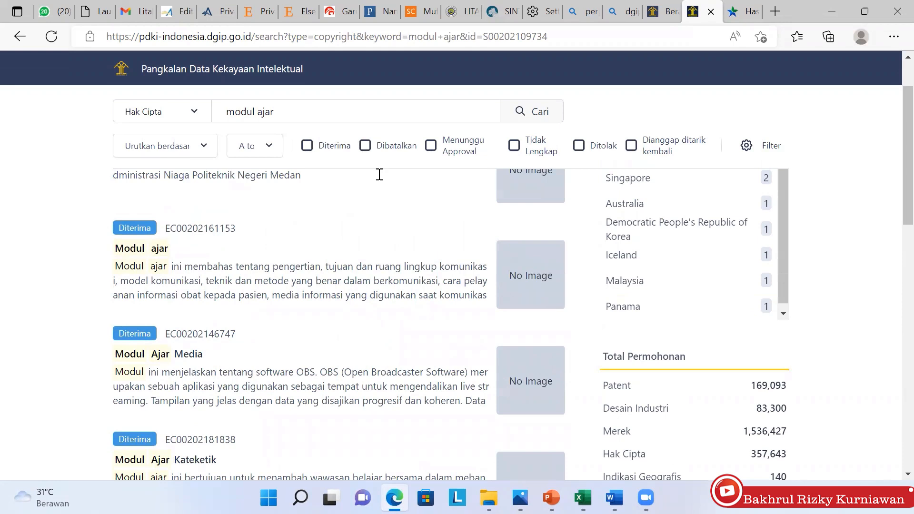
pyautogui.click(139, 246)
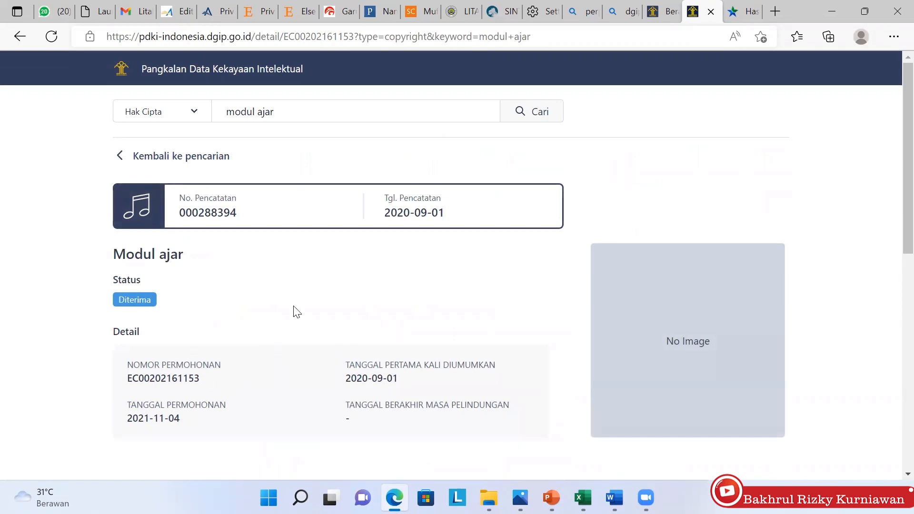
pyautogui.scroll(-2, 295, 311)
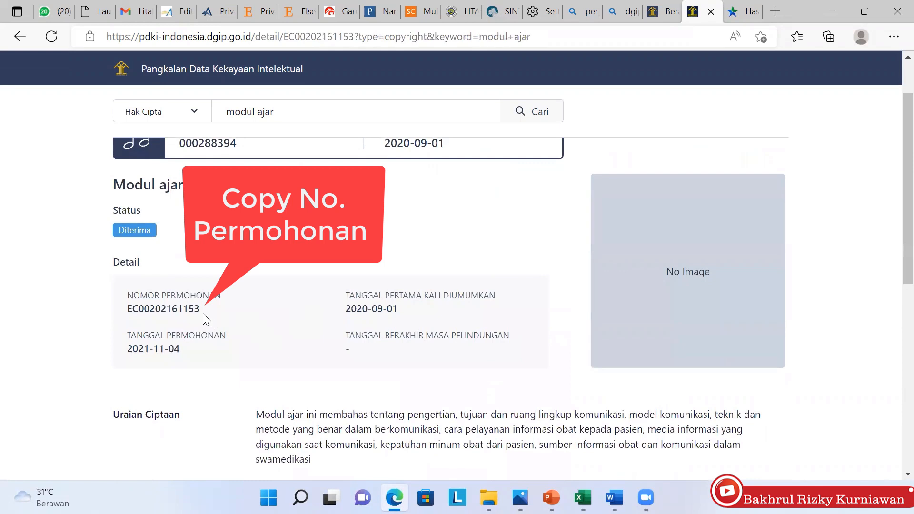
pyautogui.moveTo(203, 310); pyautogui.dragTo(110, 308)
pyautogui.hotkey('ctrl', 'c')
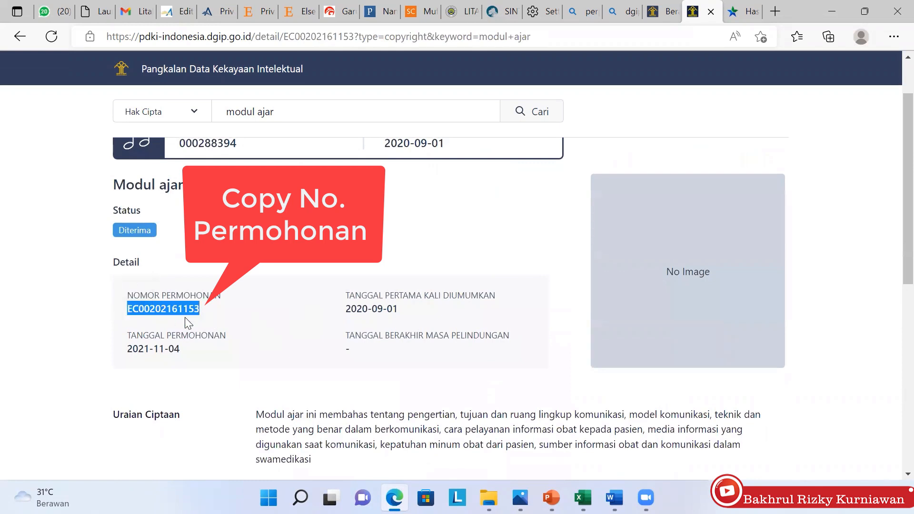
pyautogui.click(497, 15)
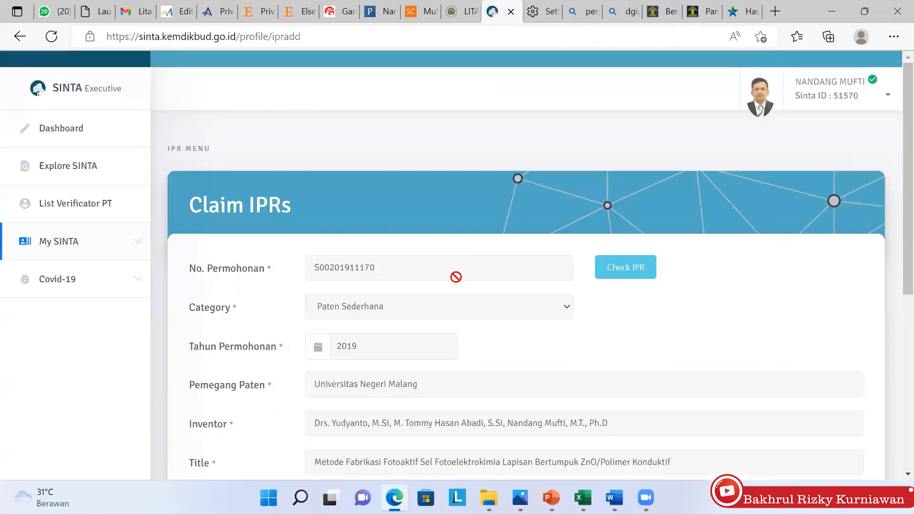
pyautogui.click(346, 30)
pyautogui.press('Return')
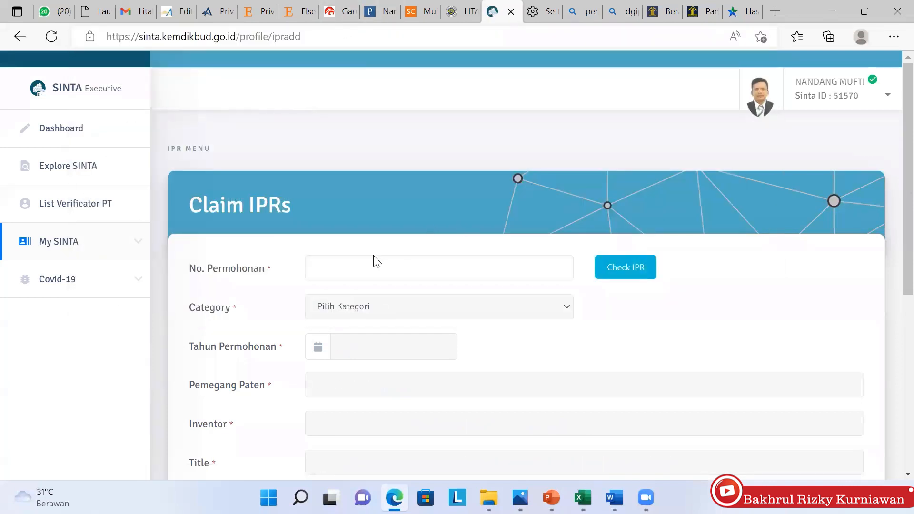
pyautogui.click(361, 263)
pyautogui.hotkey('ctrl', 'v')
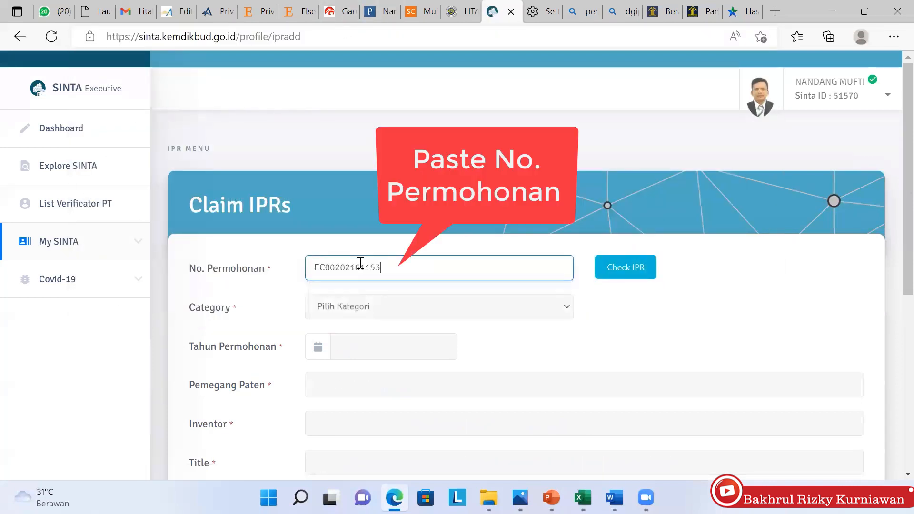
pyautogui.click(534, 308)
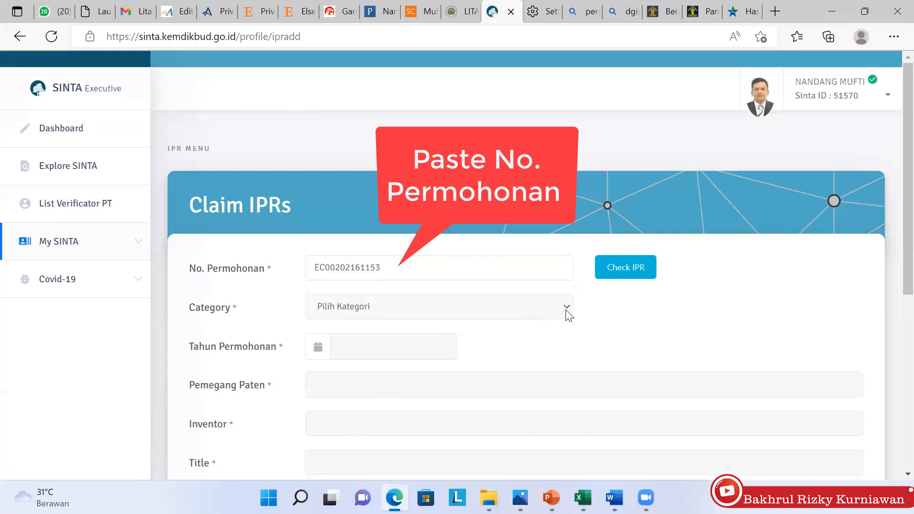
pyautogui.click(624, 268)
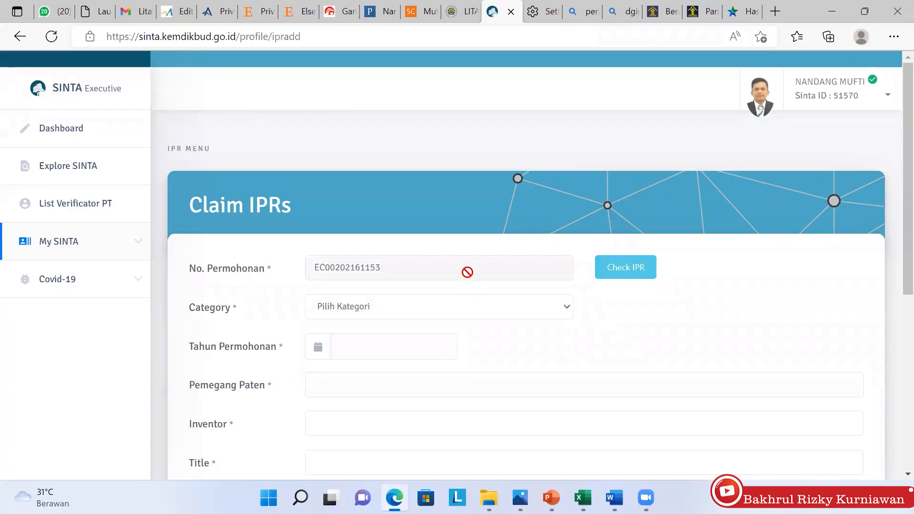
# Set the claim category to Hak Cipta and look over the form
pyautogui.click(539, 309)
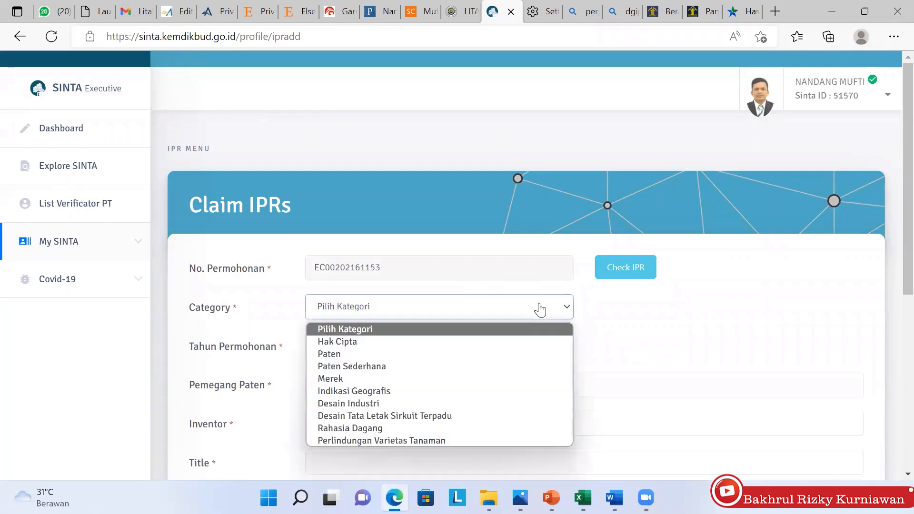
pyautogui.click(463, 341)
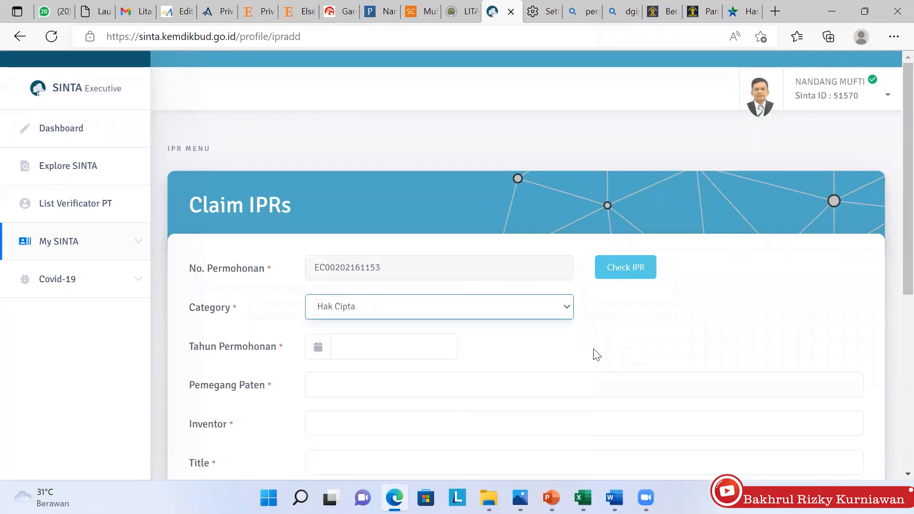
pyautogui.scroll(-2, 596, 355)
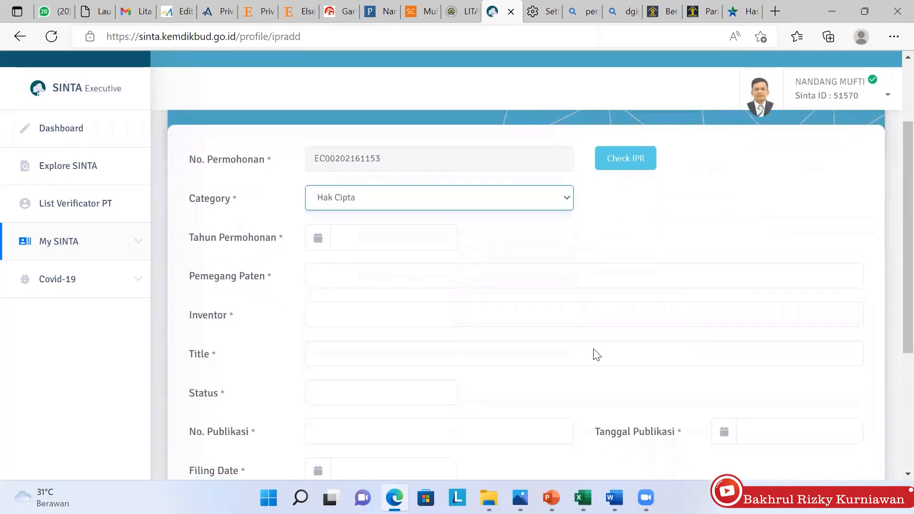
pyautogui.scroll(1, 596, 354)
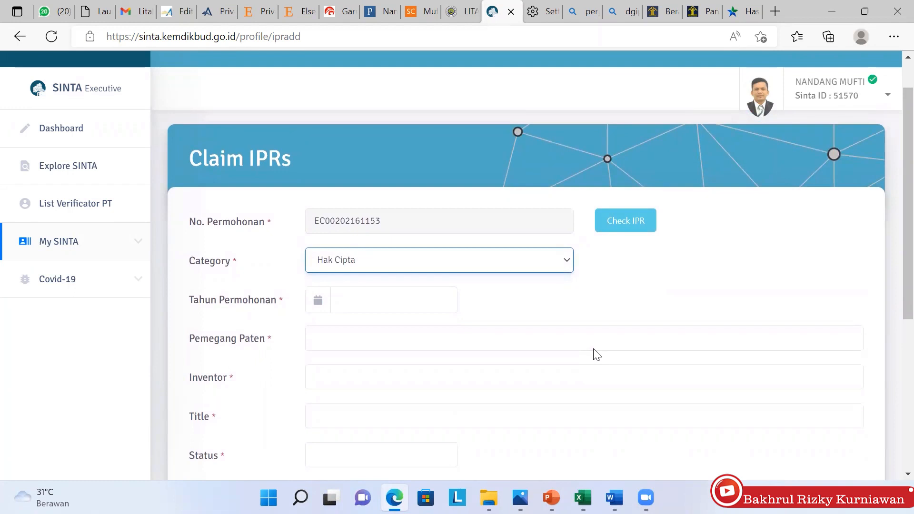
pyautogui.scroll(-1, 596, 354)
pyautogui.scroll(1, 597, 354)
pyautogui.scroll(-1, 596, 355)
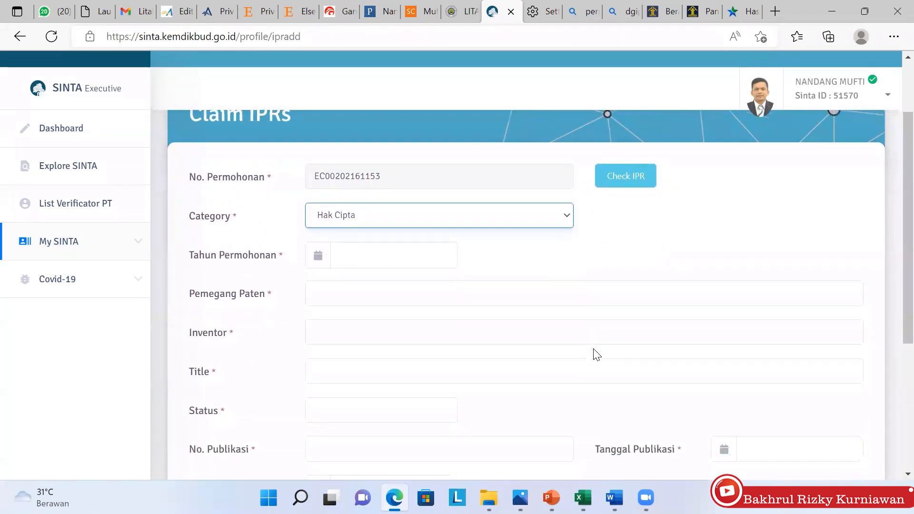
pyautogui.scroll(-2, 597, 354)
pyautogui.scroll(1, 595, 355)
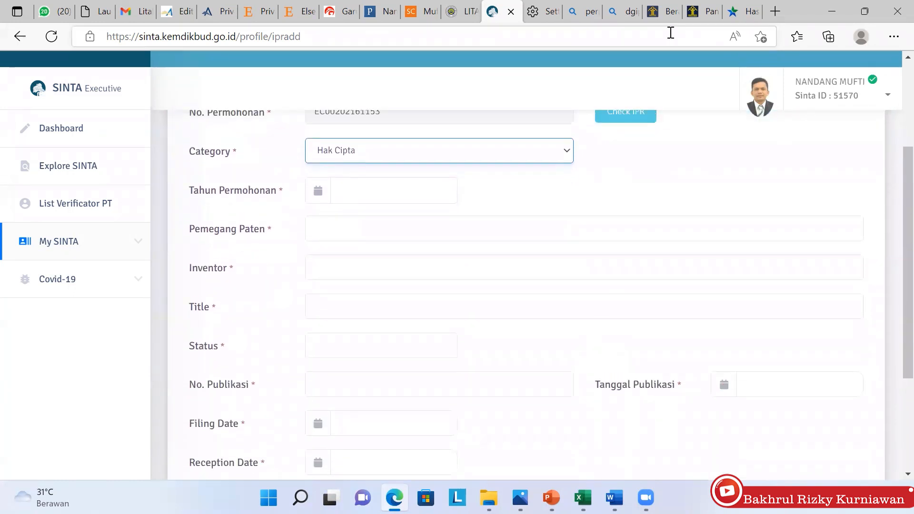
pyautogui.click(664, 12)
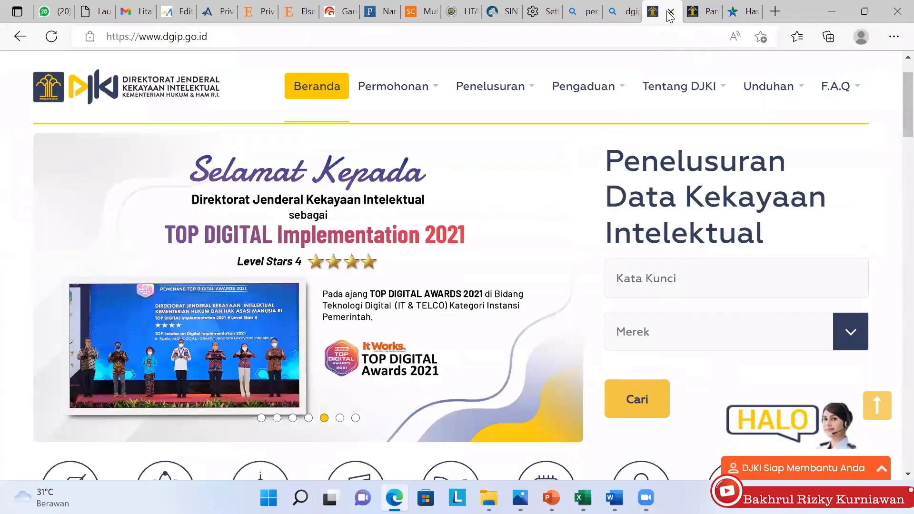
pyautogui.click(700, 15)
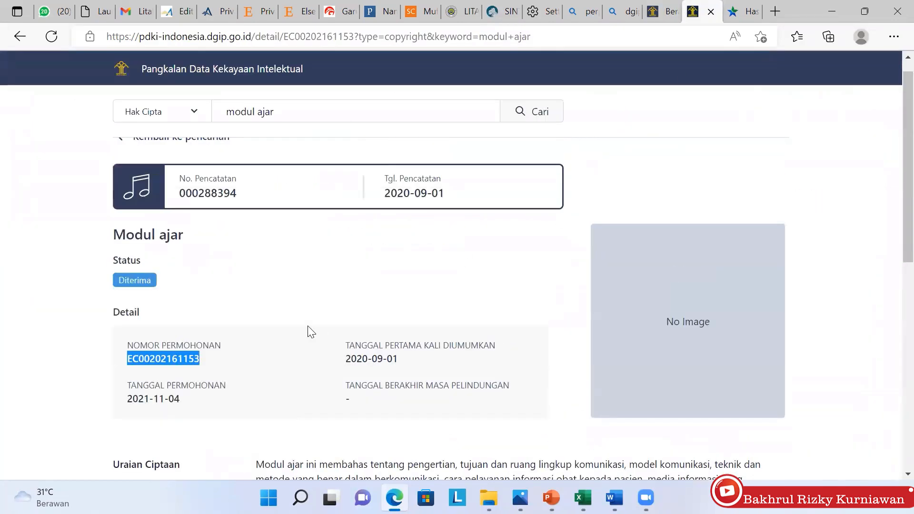
pyautogui.scroll(1, 310, 332)
pyautogui.click(162, 112)
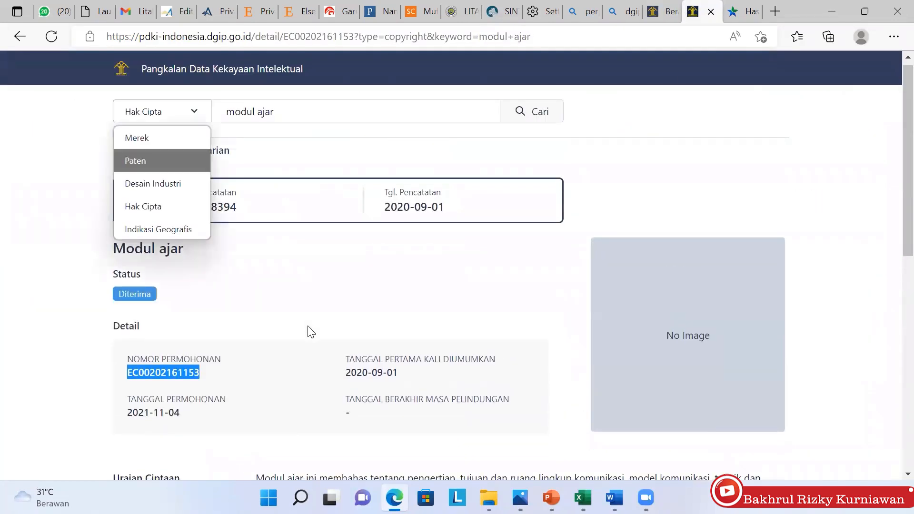
pyautogui.click(152, 161)
pyautogui.click(272, 111)
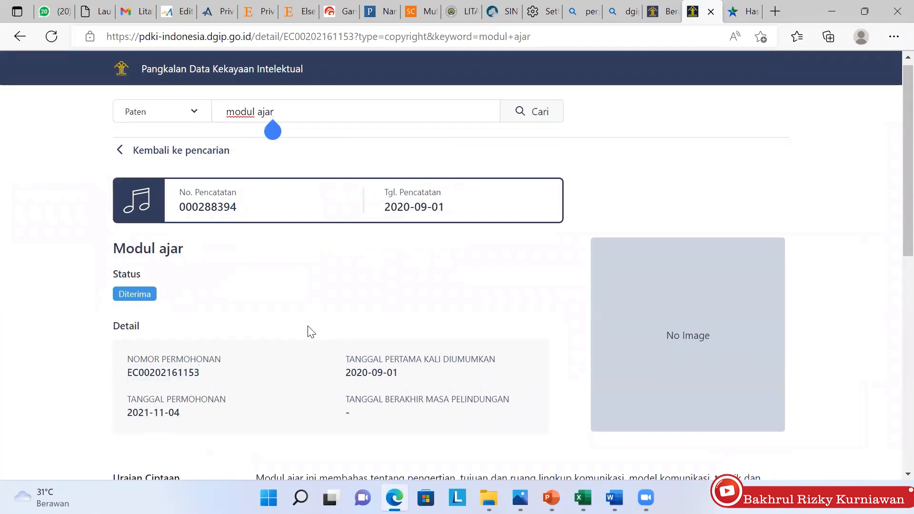
pyautogui.press('BackSpace')
pyautogui.press('BackSpace')
pyautogui.press('BackSpace')
pyautogui.press('BackSpace')
pyautogui.press('BackSpace')
pyautogui.press('BackSpace')
pyautogui.press('BackSpace')
pyautogui.press('BackSpace')
pyautogui.press('BackSpace')
pyautogui.press('BackSpace')
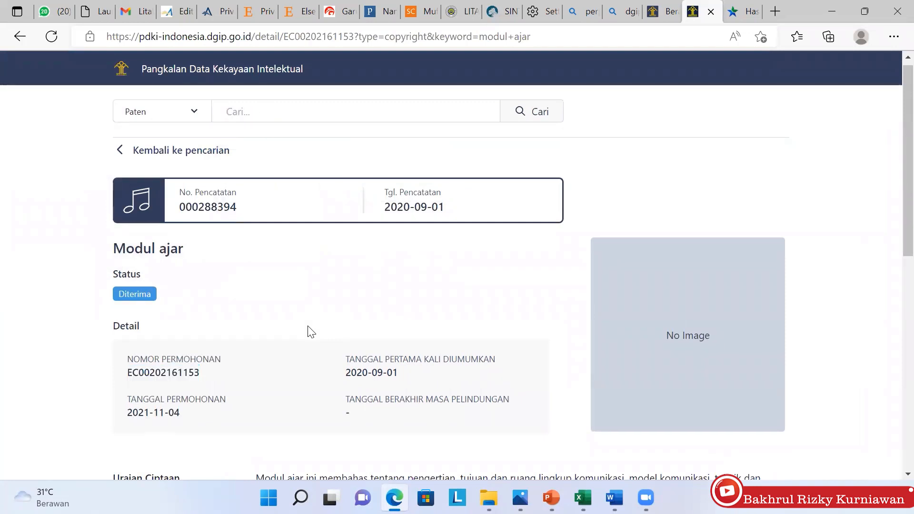
pyautogui.write('cigs')
pyautogui.press('Return')
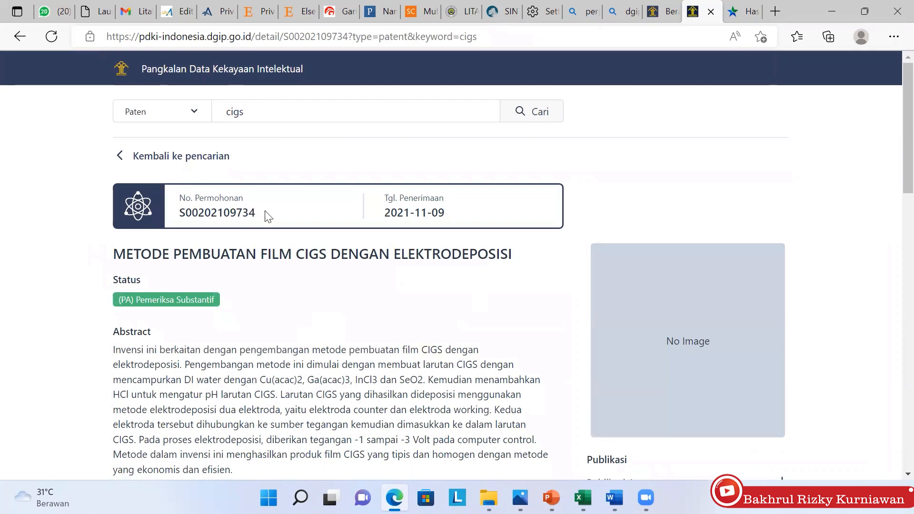
pyautogui.scroll(-5, 245, 293)
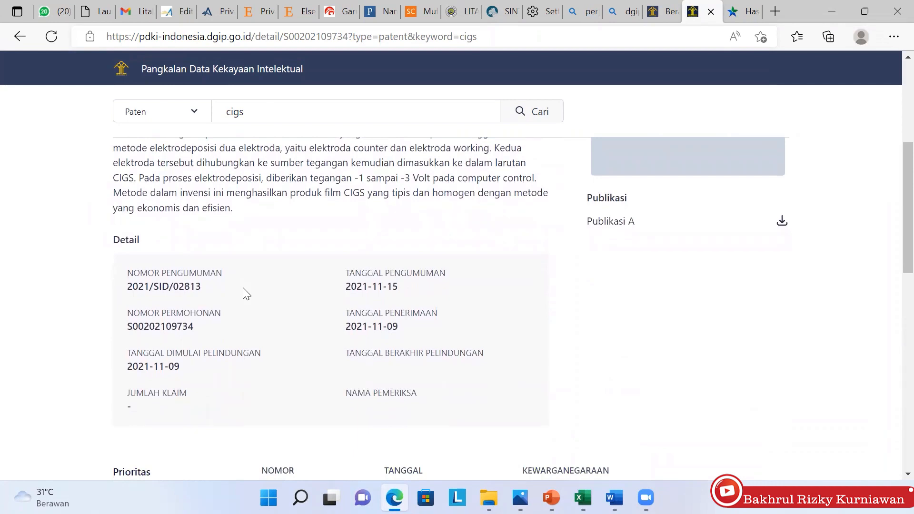
pyautogui.click(506, 15)
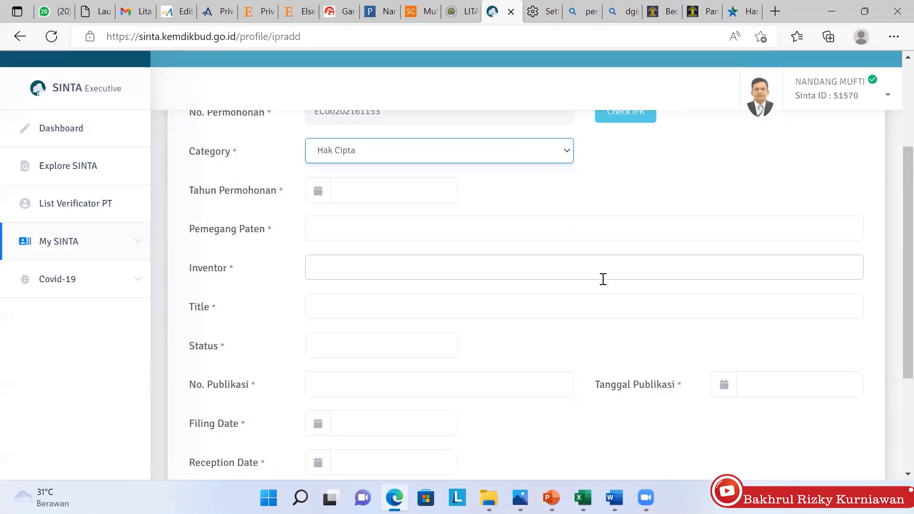
pyautogui.scroll(2, 603, 279)
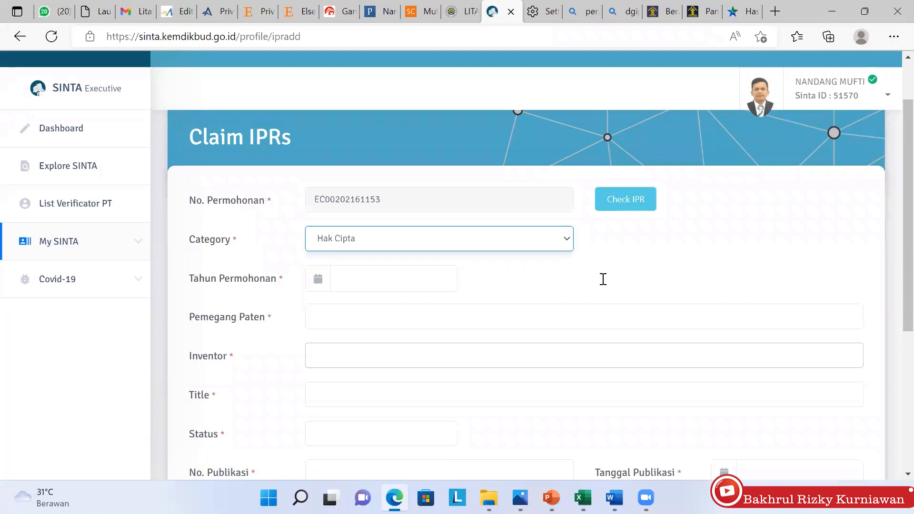
pyautogui.click(657, 273)
pyautogui.click(542, 243)
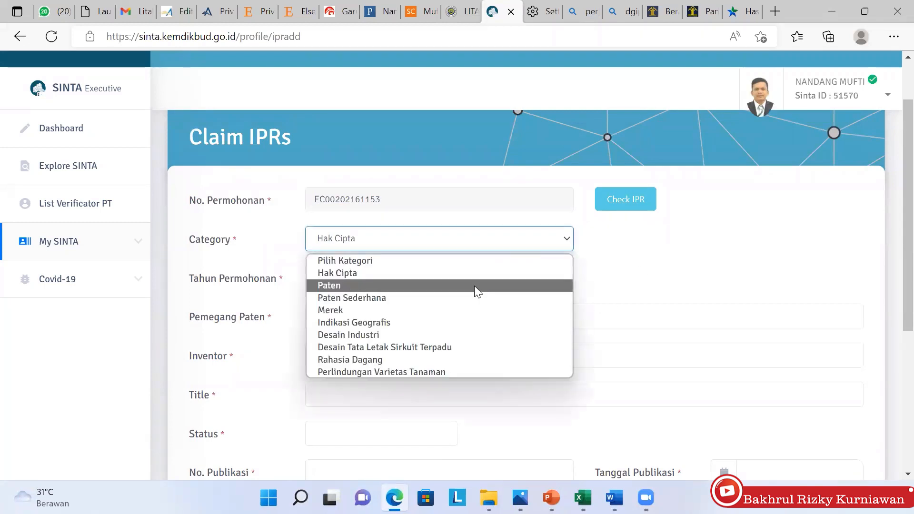
pyautogui.click(474, 285)
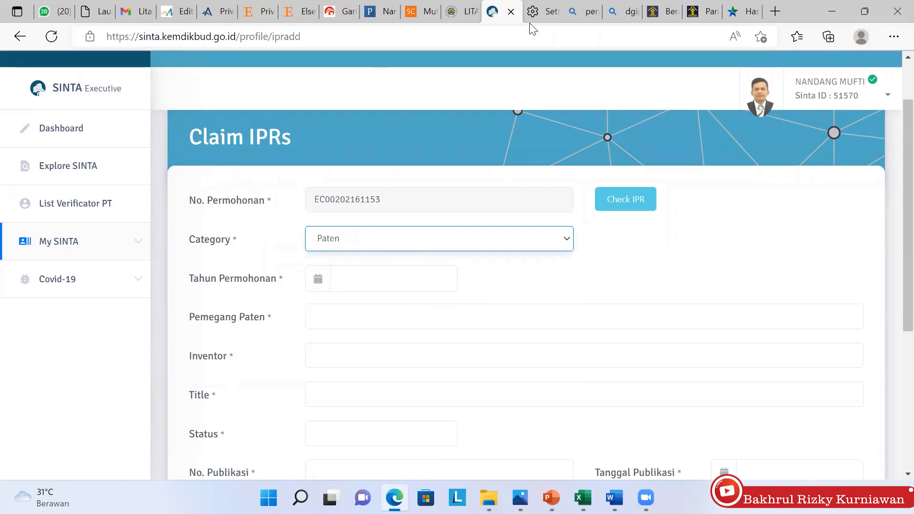
# Bring up the PDKI record for the CIGS patent and compare it with the SINTA claim form
pyautogui.click(666, 13)
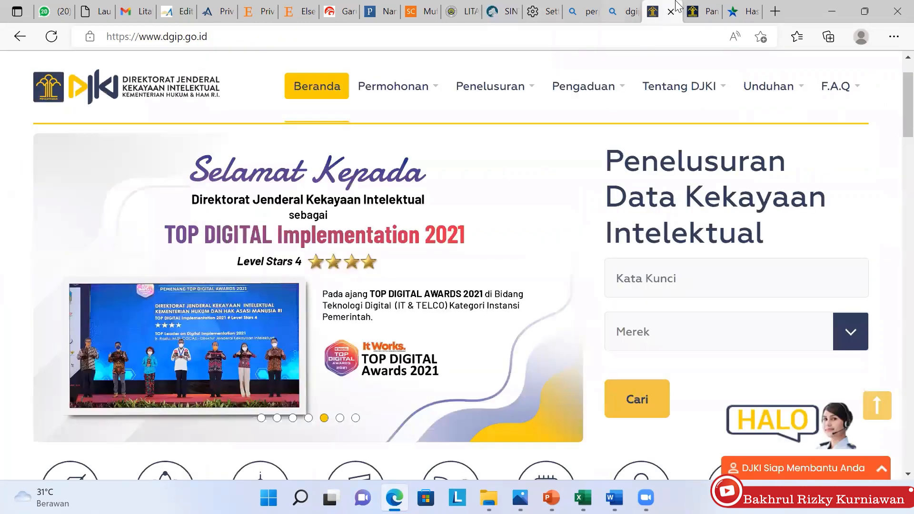
pyautogui.click(707, 17)
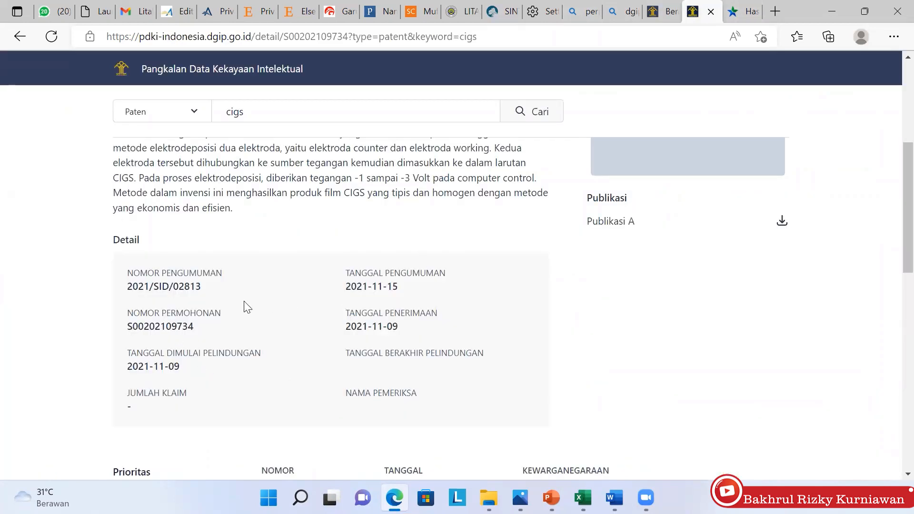
pyautogui.scroll(1, 226, 309)
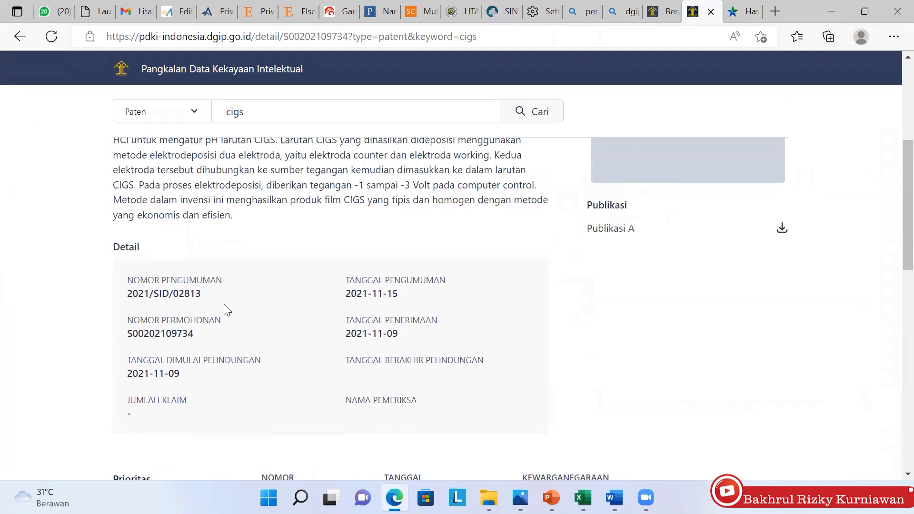
pyautogui.scroll(1, 226, 309)
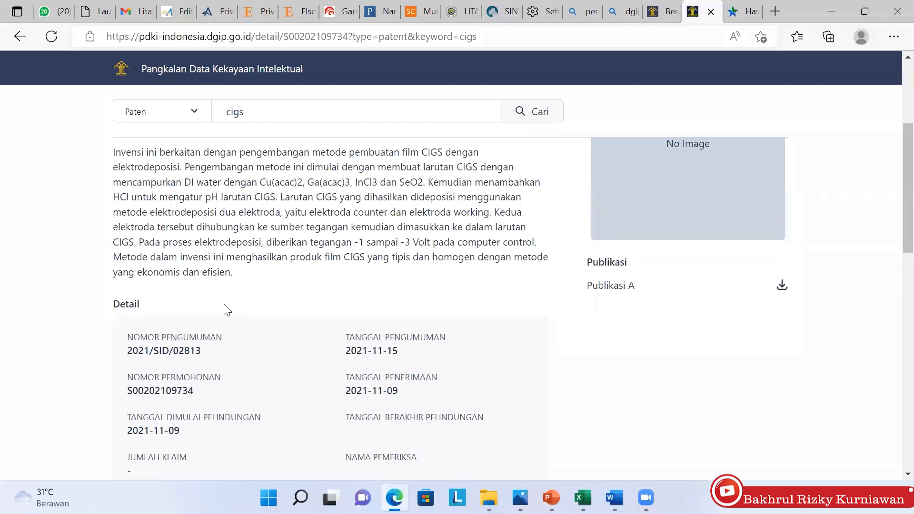
pyautogui.hotkey('alt', 'Tab')
pyautogui.scroll(-1, 226, 310)
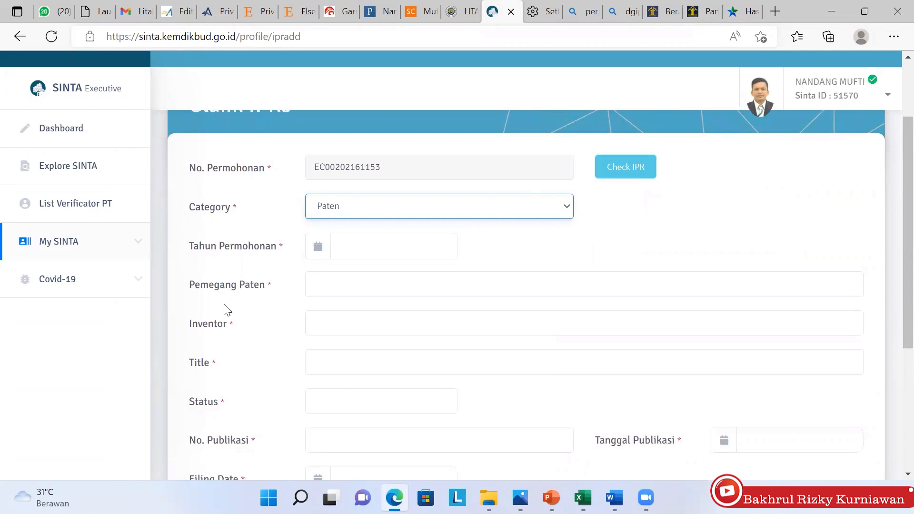
# Review the CIGS patent's Prioritas, IPC, Pemegang Paten and Inventor sections, then return to the Abstract
pyautogui.hotkey('alt', 'Tab')
pyautogui.hotkey('ctrl', 'Tab')
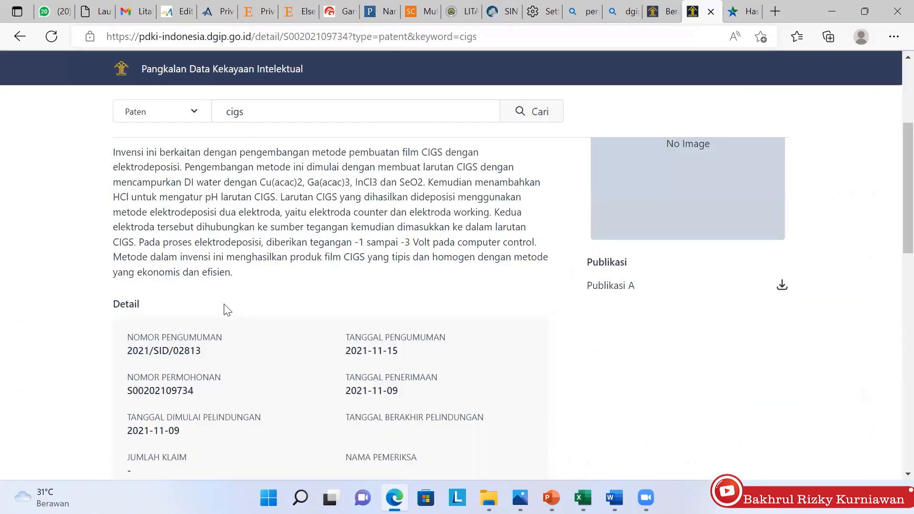
pyautogui.scroll(-3, 227, 310)
pyautogui.scroll(-3, 227, 310)
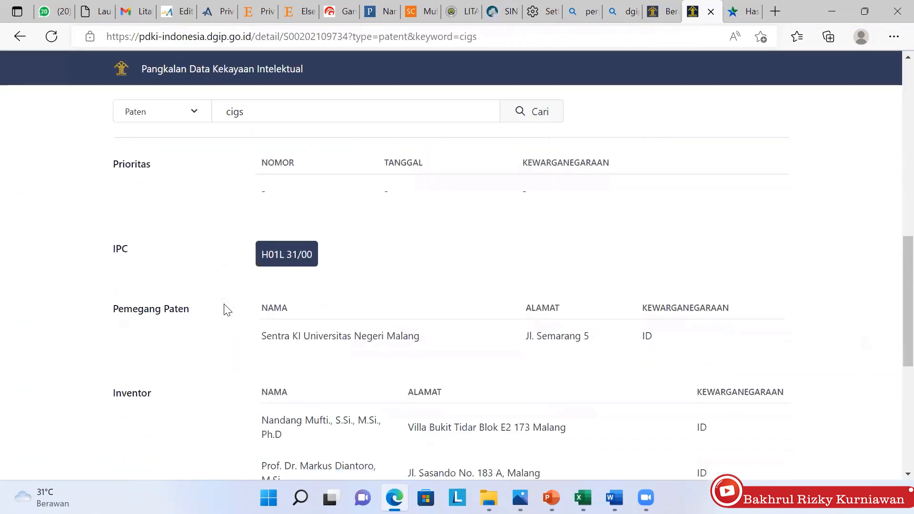
pyautogui.scroll(-2, 227, 309)
pyautogui.scroll(-2, 227, 310)
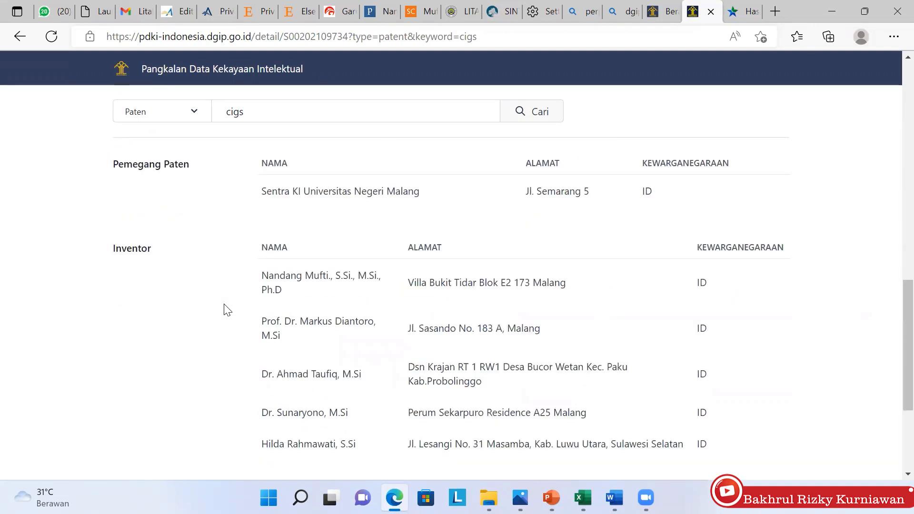
pyautogui.scroll(1, 227, 310)
pyautogui.scroll(-3, 227, 309)
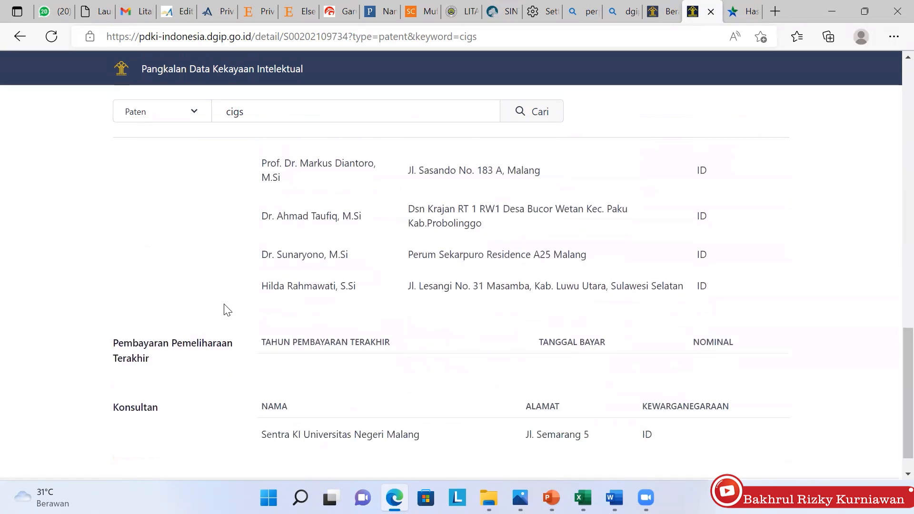
pyautogui.scroll(-2, 227, 310)
pyautogui.scroll(10, 227, 310)
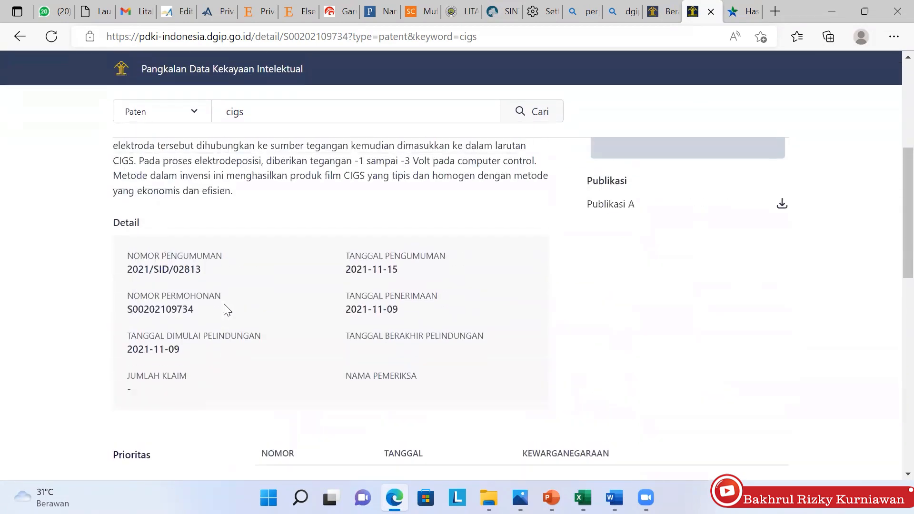
pyautogui.scroll(2, 227, 310)
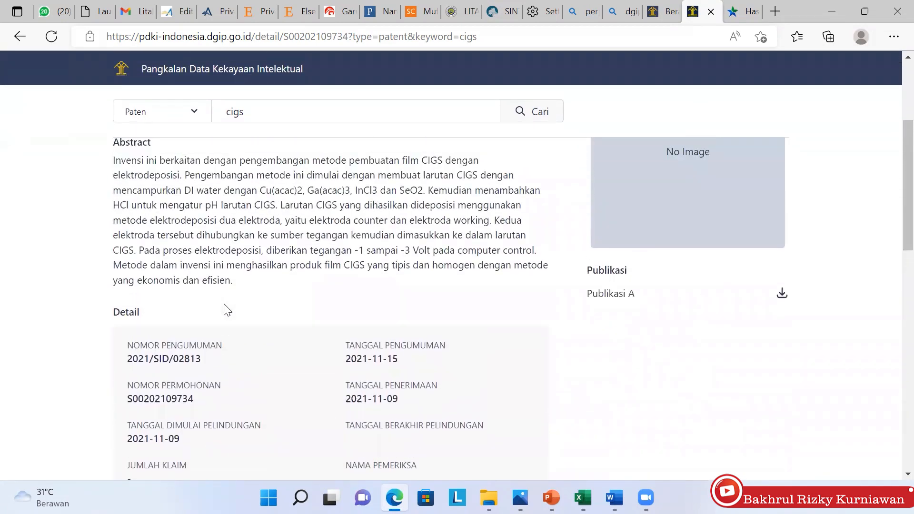
pyautogui.scroll(4, 227, 310)
pyautogui.scroll(-15, 227, 310)
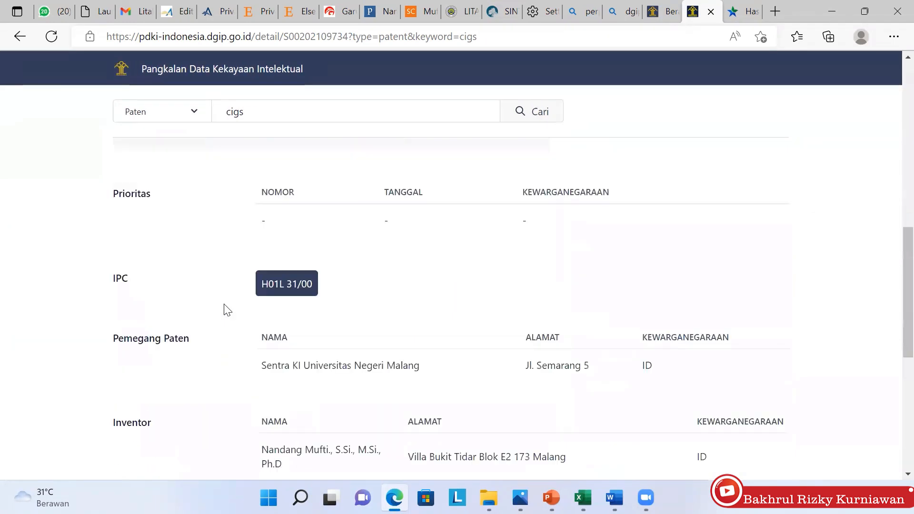
pyautogui.scroll(10, 227, 310)
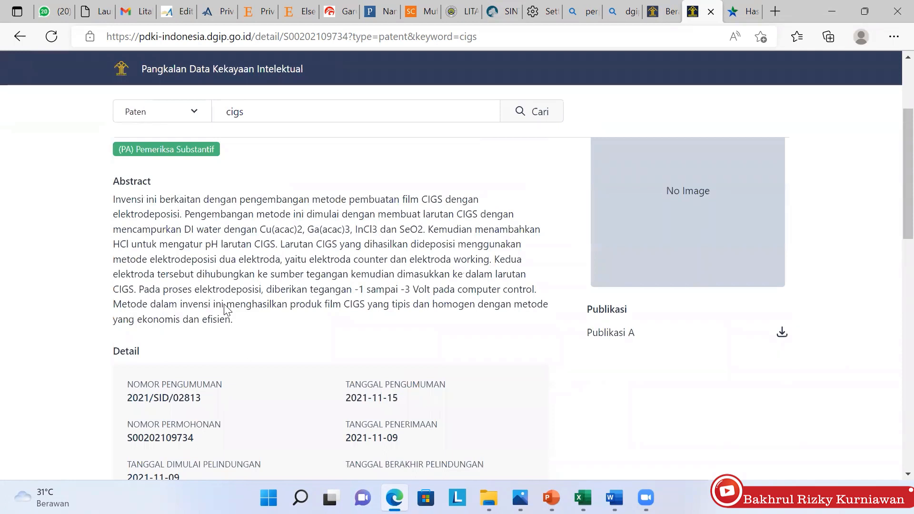
# Return to the SINTA IPR claim form and reload it with empty fields
pyautogui.click(506, 15)
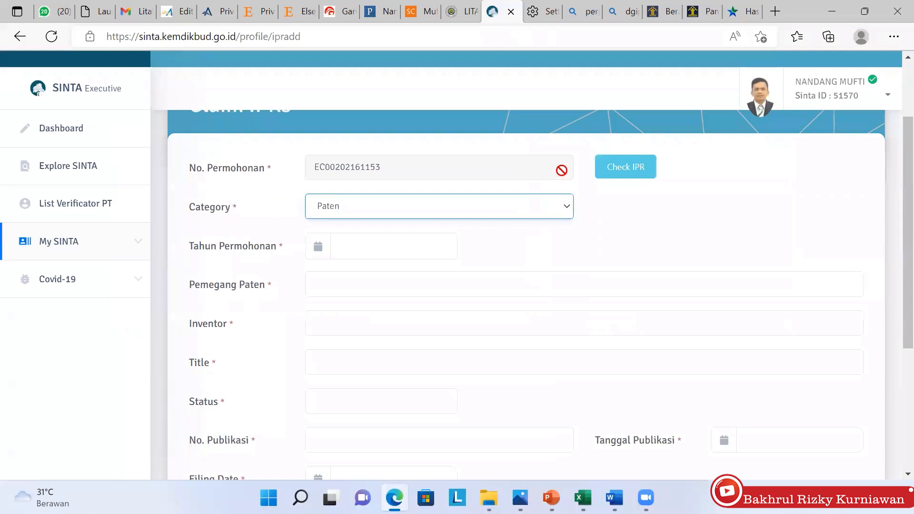
pyautogui.scroll(2, 535, 170)
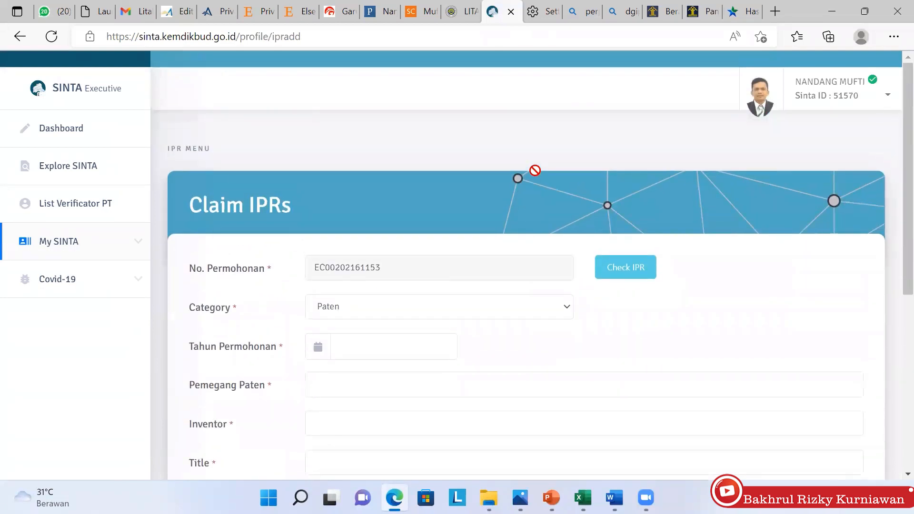
pyautogui.hotkey('ctrl', 'l')
pyautogui.press('Return')
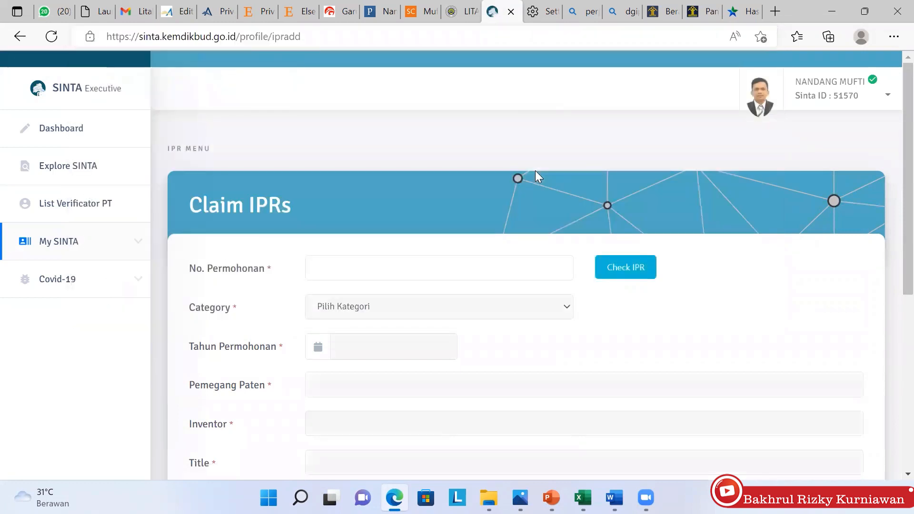
pyautogui.press('Down')
pyautogui.press('Down')
pyautogui.press('Return')
pyautogui.press('Return')
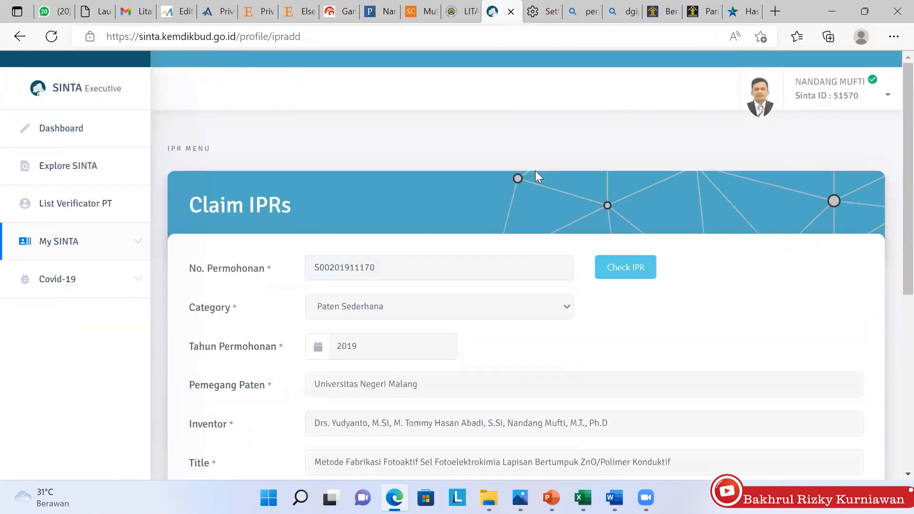
pyautogui.scroll(-2, 534, 173)
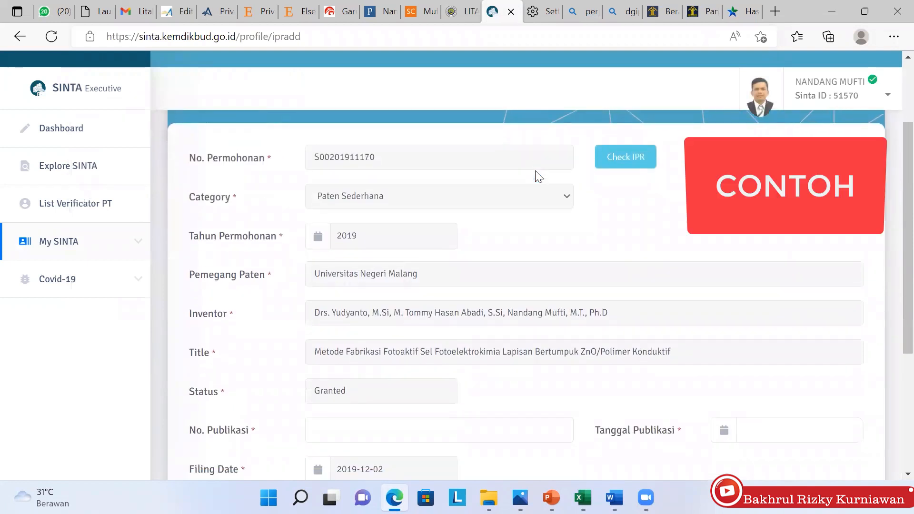
pyautogui.scroll(-1, 538, 176)
pyautogui.scroll(-1, 538, 176)
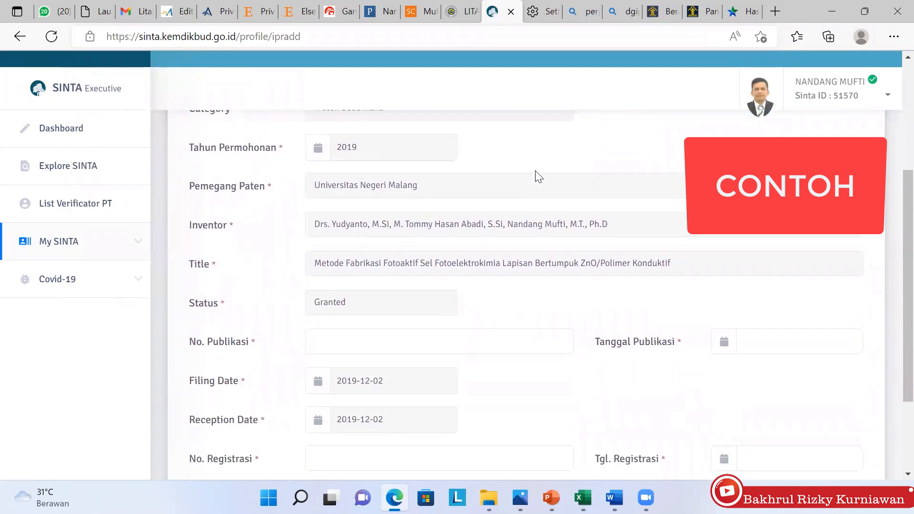
pyautogui.scroll(-1, 538, 176)
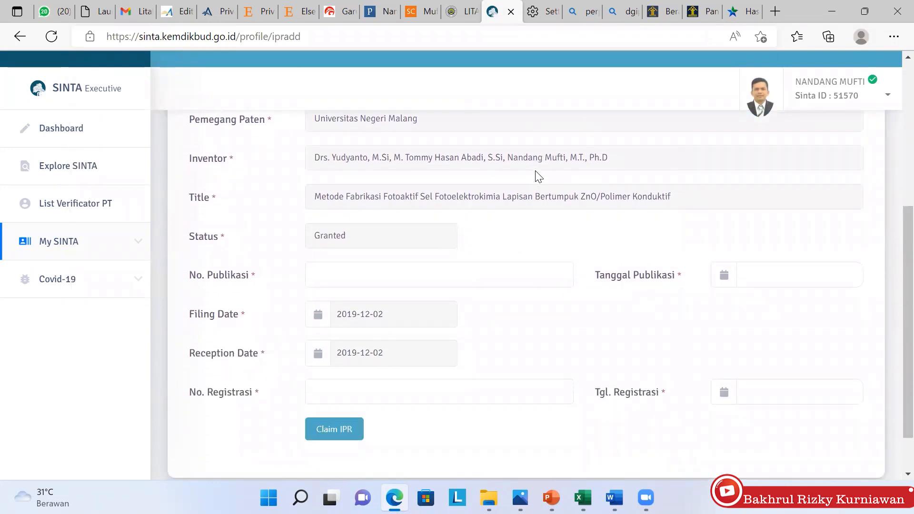
pyautogui.scroll(-1, 538, 176)
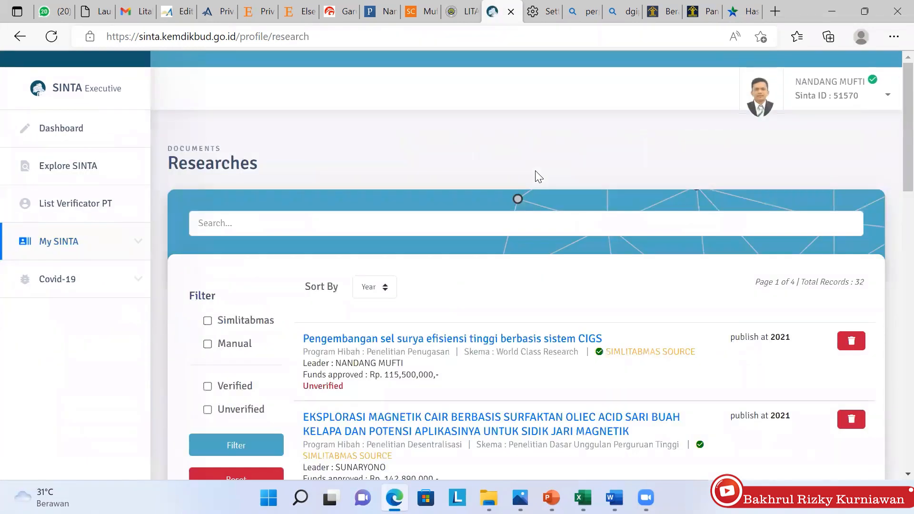
# Browse the 32 research records across 4 pages, led by the 2021 grants
pyautogui.scroll(-1, 538, 176)
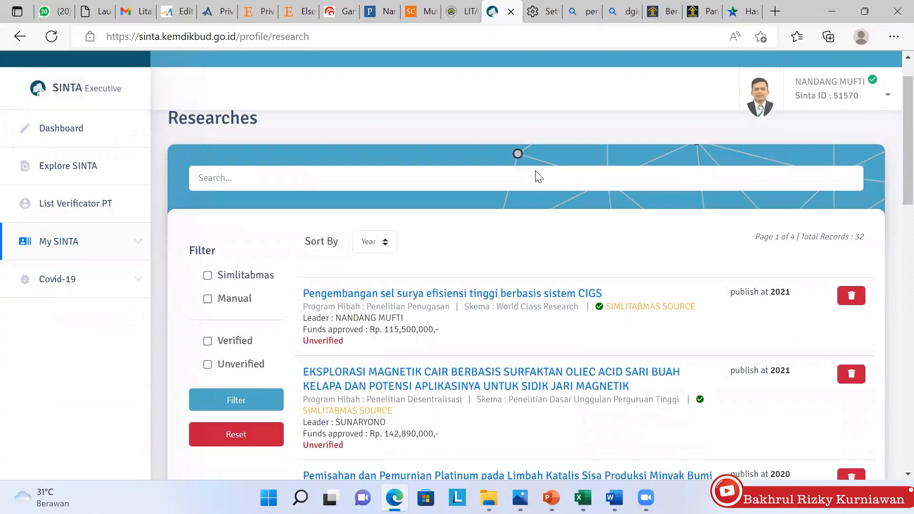
pyautogui.scroll(-15, 539, 176)
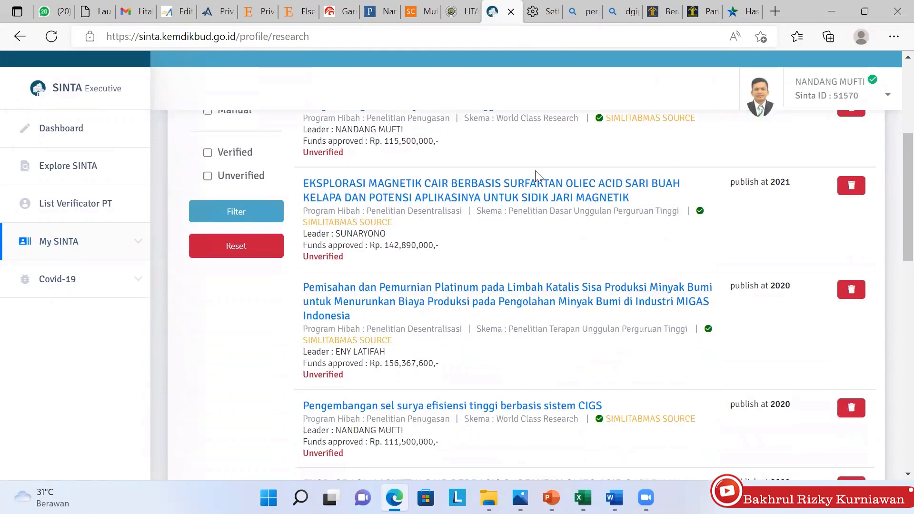
pyautogui.scroll(-3, 538, 177)
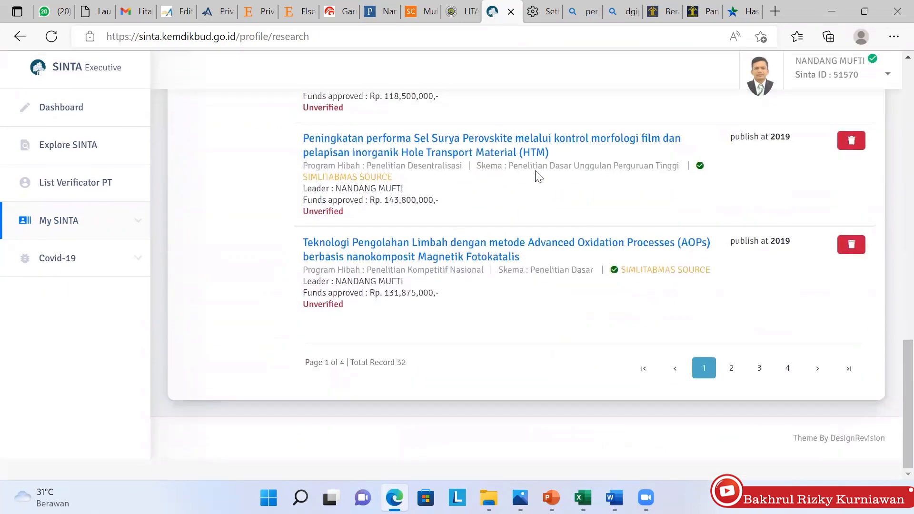
pyautogui.scroll(10, 539, 176)
pyautogui.scroll(5, 538, 176)
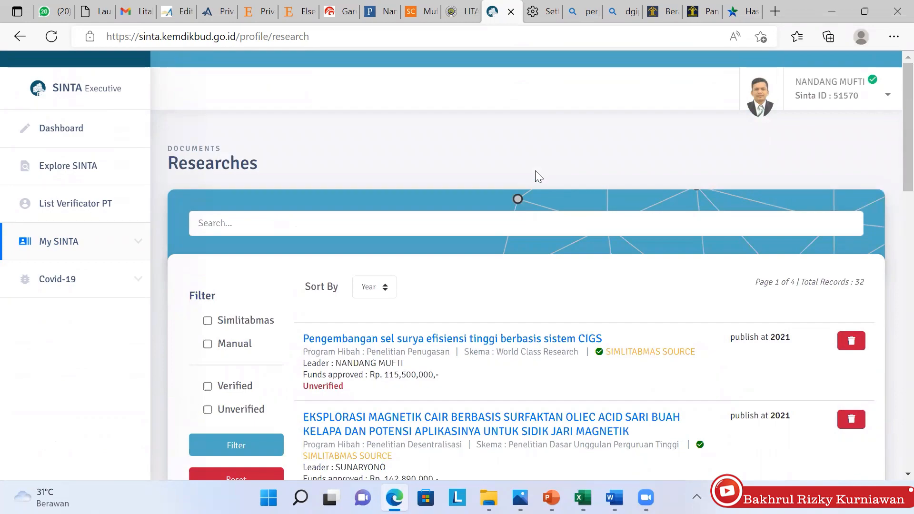
pyautogui.scroll(-1, 539, 176)
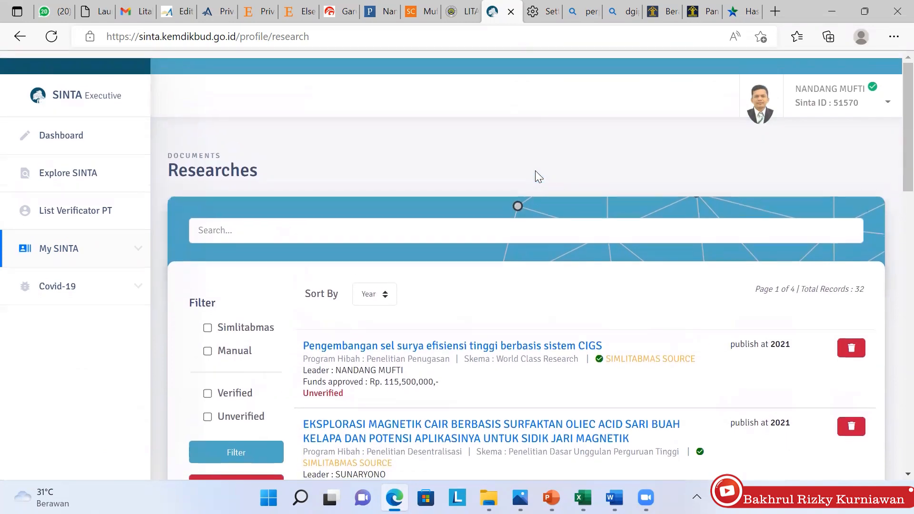
pyautogui.scroll(-8, 538, 176)
pyautogui.scroll(-7, 538, 177)
pyautogui.scroll(8, 538, 177)
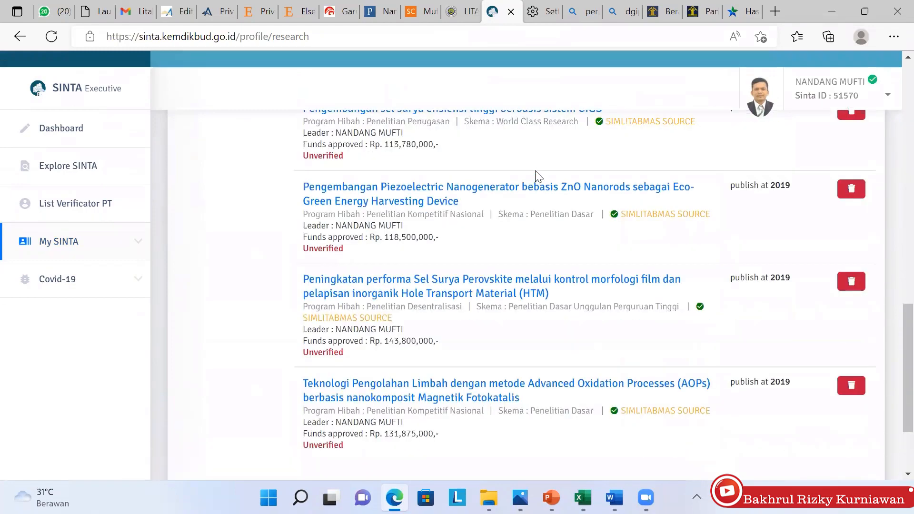
pyautogui.scroll(8, 538, 176)
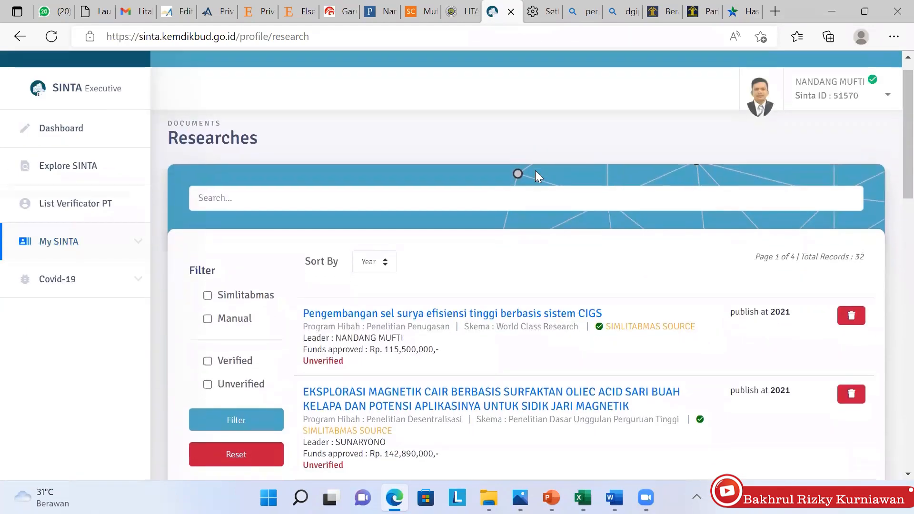
pyautogui.scroll(-1, 538, 176)
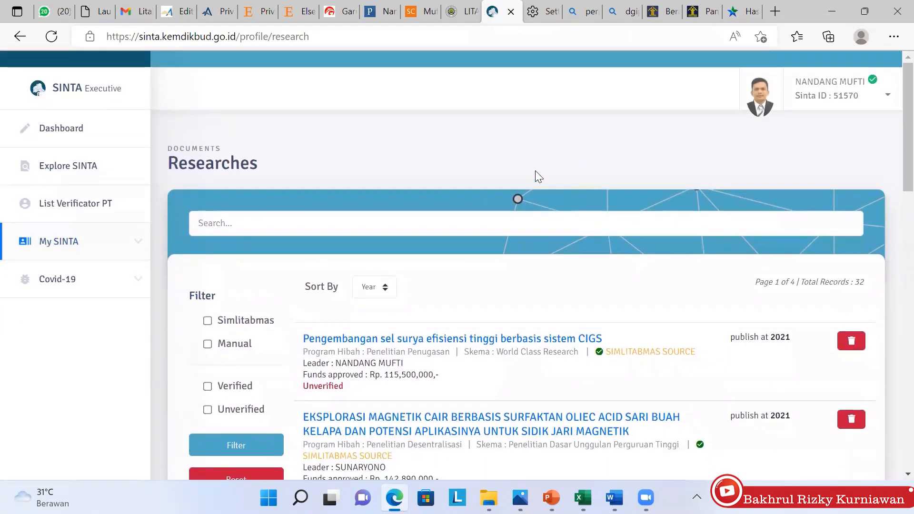
pyautogui.scroll(-1, 535, 171)
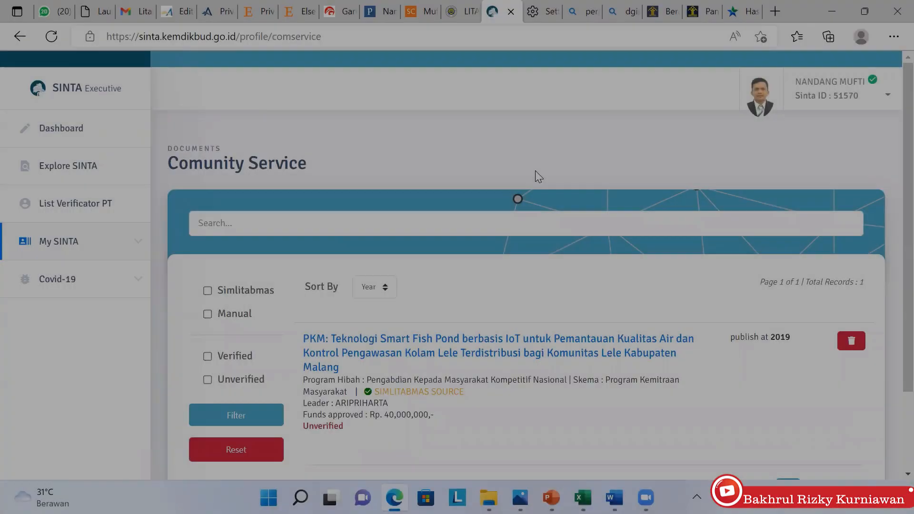
# Scroll down to the single 2019 IoT Smart Fish Pond community service record
pyautogui.scroll(-2, 537, 176)
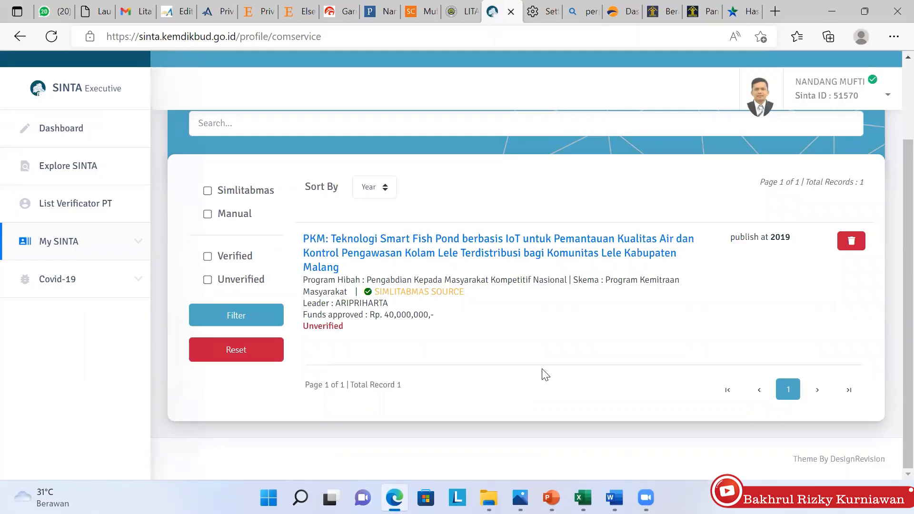
# Expand the My SINTA menu and open the Researches list
pyautogui.click(132, 253)
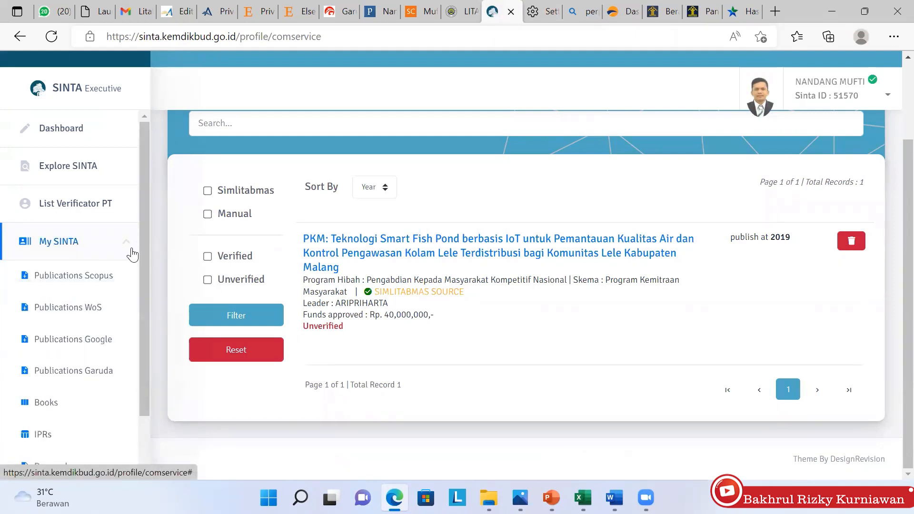
pyautogui.scroll(-2, 98, 398)
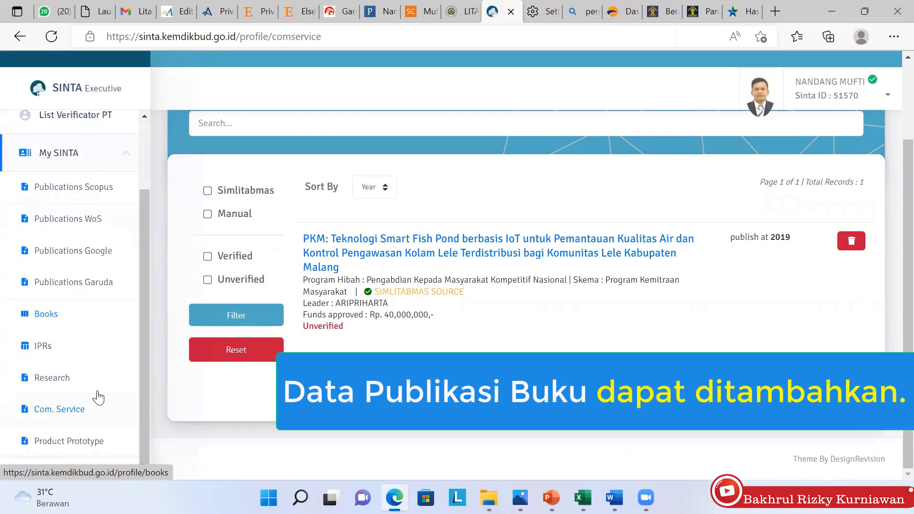
pyautogui.click(97, 392)
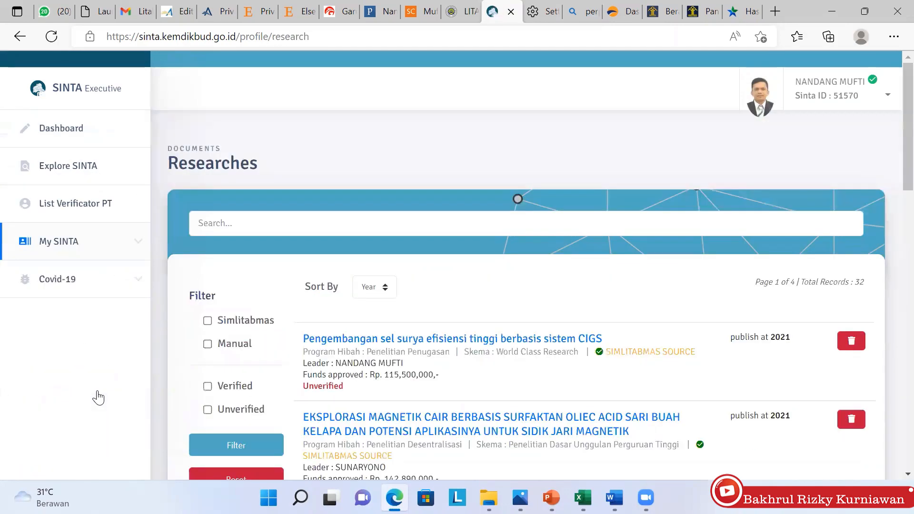
pyautogui.scroll(-8, 99, 398)
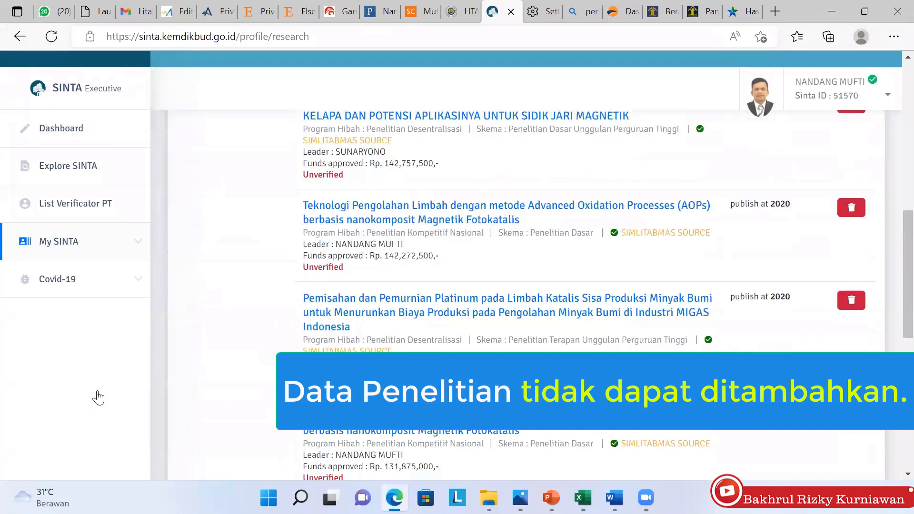
pyautogui.scroll(3, 99, 398)
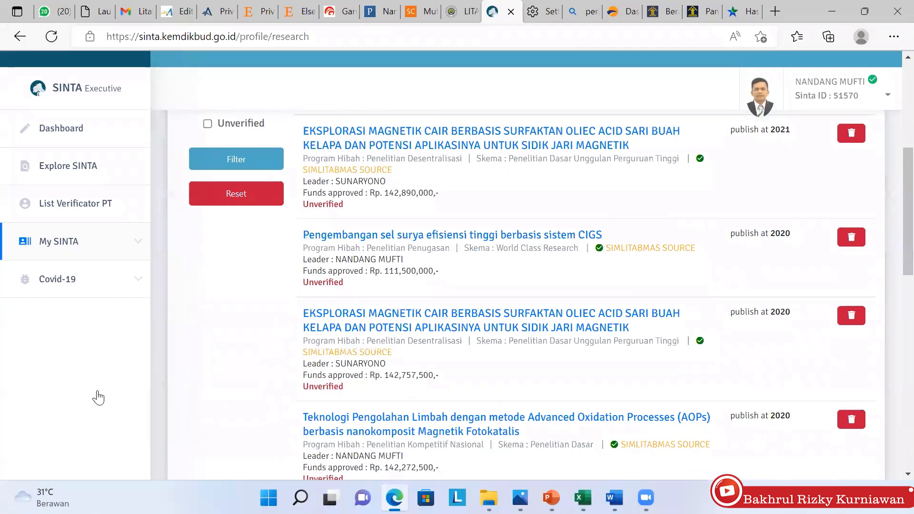
pyautogui.scroll(-4, 98, 398)
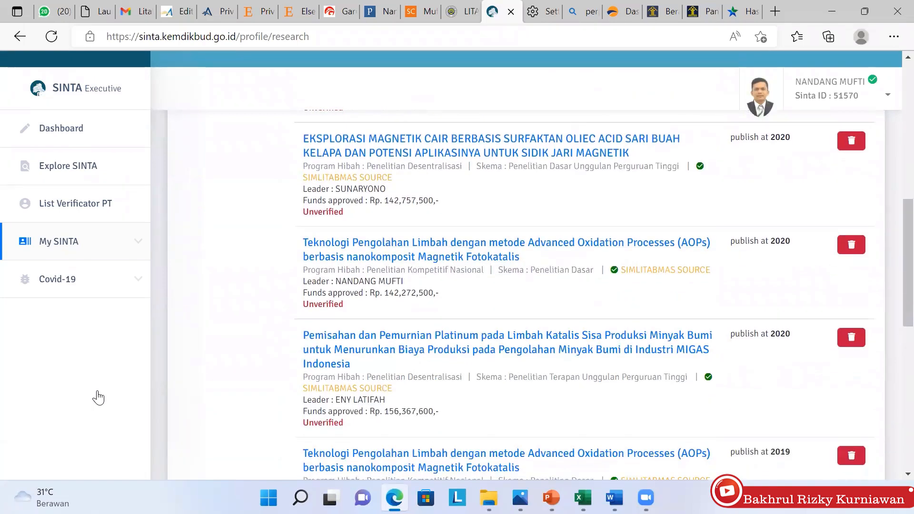
pyautogui.scroll(-2, 99, 397)
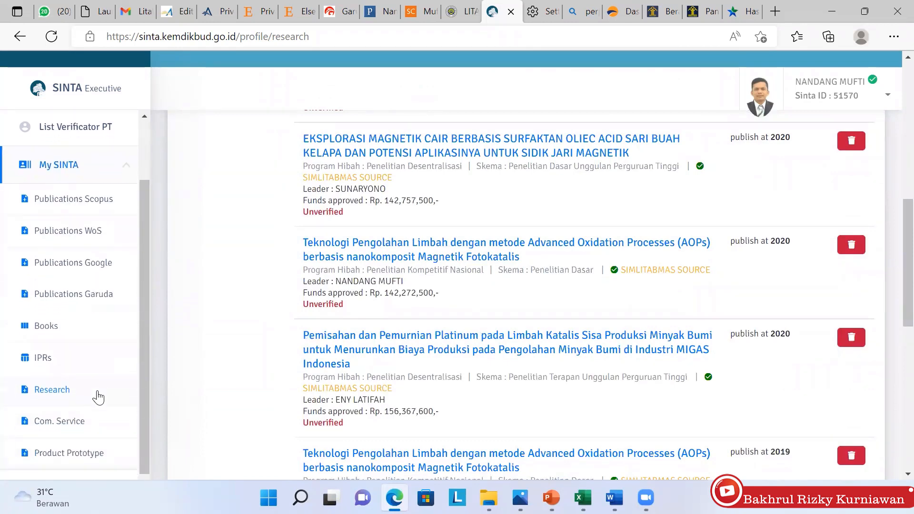
# Open the Com. Service list, then the Product - Prototype page showing 0 records
pyautogui.click(98, 398)
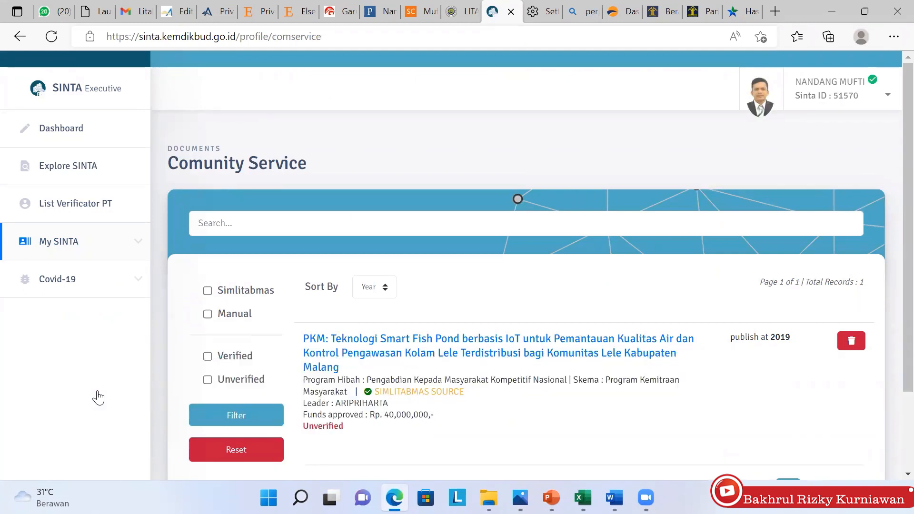
pyautogui.scroll(-2, 98, 397)
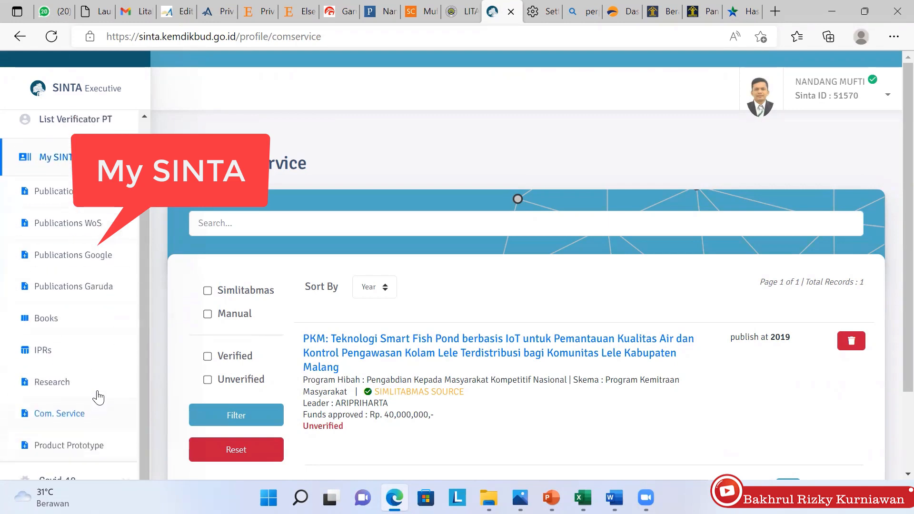
pyautogui.scroll(-2, 99, 398)
pyautogui.click(98, 397)
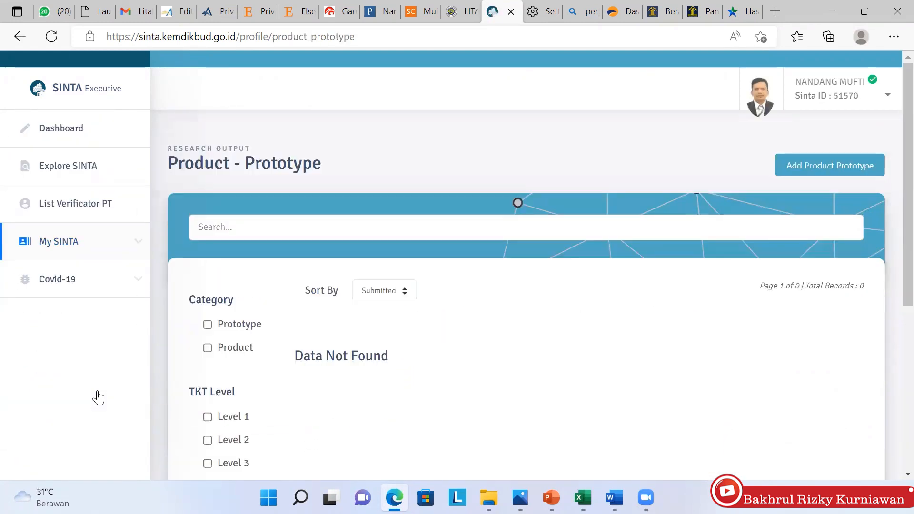
# Filter products to the Prototype category and browse the research available for adding prototypes
pyautogui.scroll(-4, 98, 397)
pyautogui.scroll(-2, 99, 398)
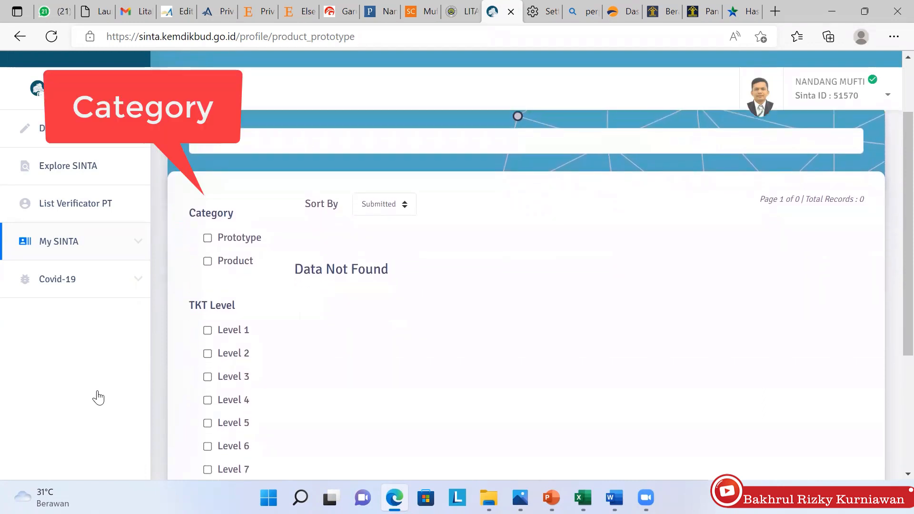
pyautogui.press('space')
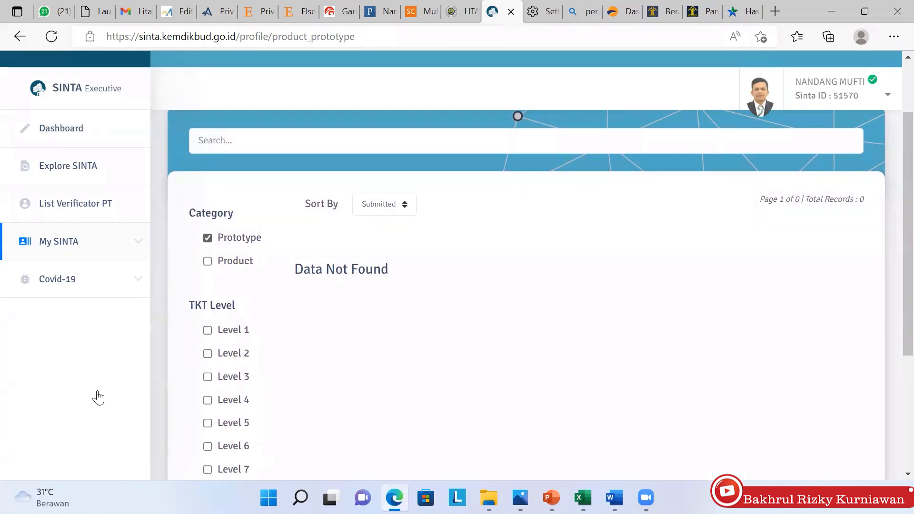
pyautogui.scroll(2, 98, 398)
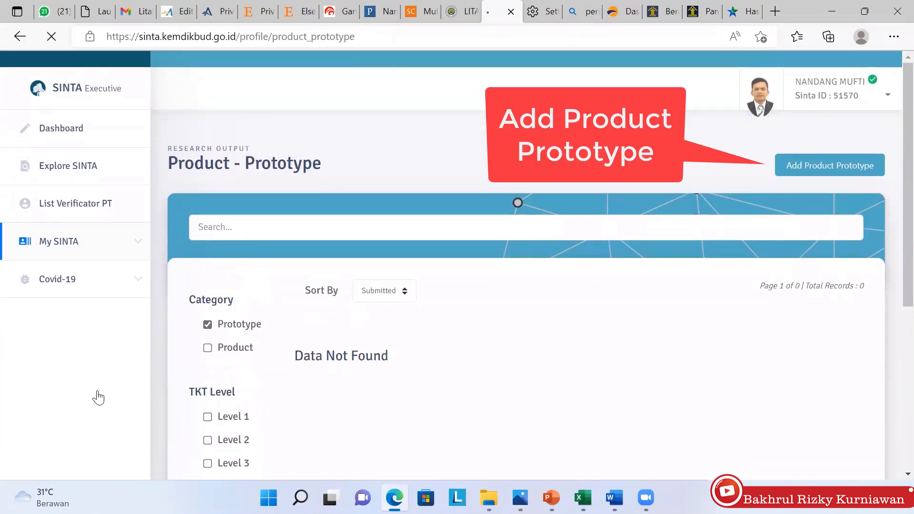
pyautogui.scroll(-3, 99, 397)
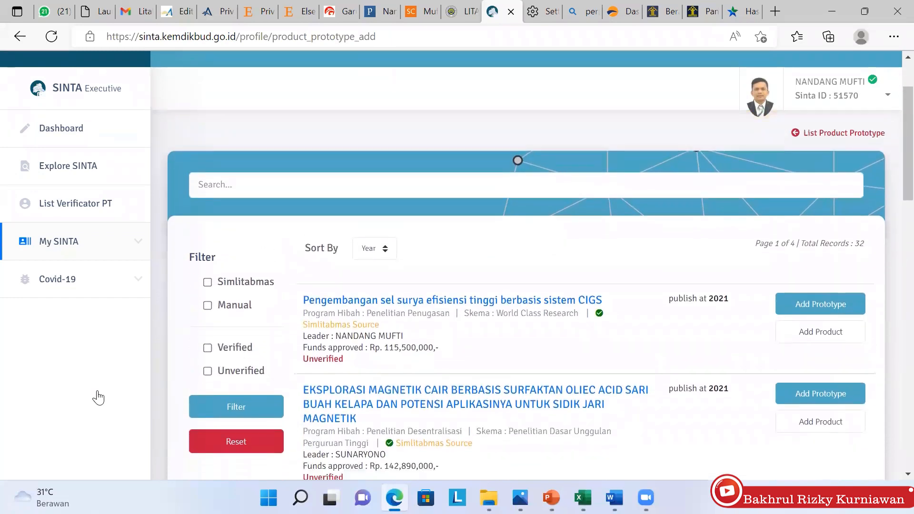
pyautogui.scroll(2, 98, 397)
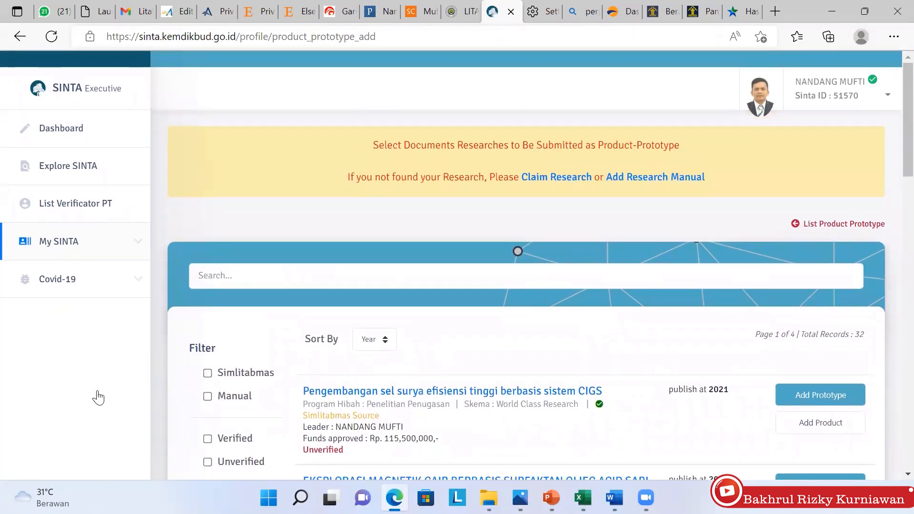
# Go back to the Product - Prototype list and scroll through it
pyautogui.hotkey('alt', 'Left')
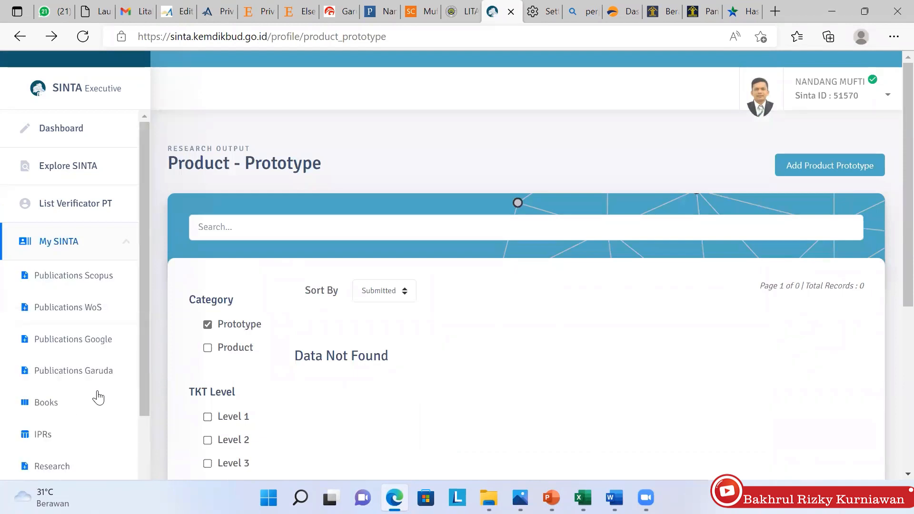
pyautogui.scroll(-1, 98, 398)
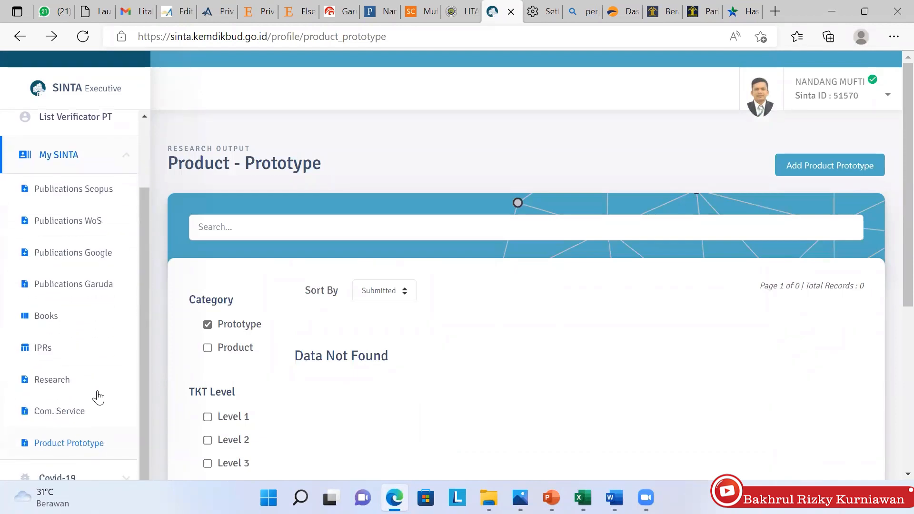
pyautogui.scroll(1, 98, 397)
pyautogui.scroll(2, 99, 398)
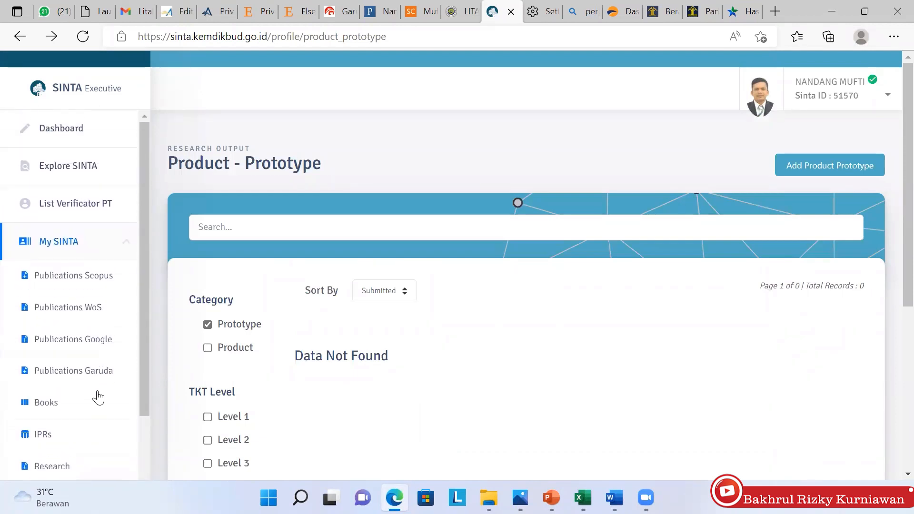
pyautogui.scroll(-2, 98, 398)
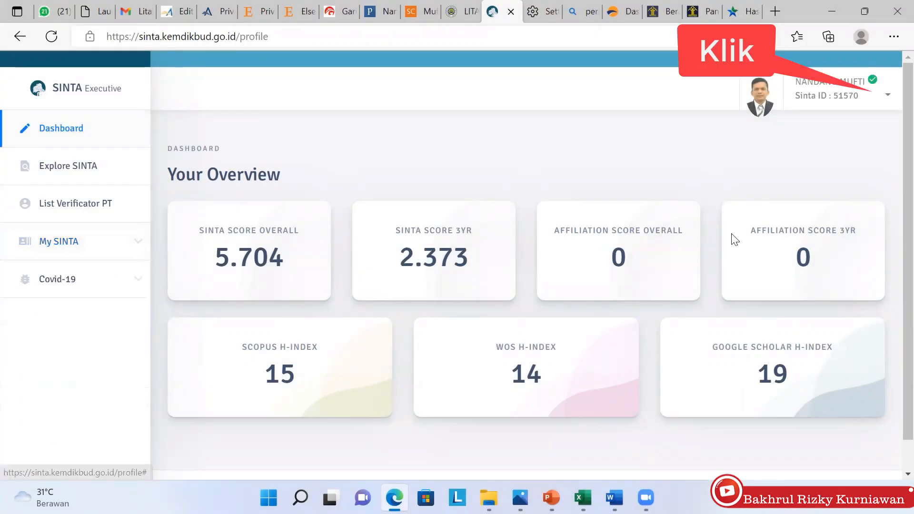
# Open Update Profile from the account menu and view the SINTA and PDDIKTI details
pyautogui.click(881, 103)
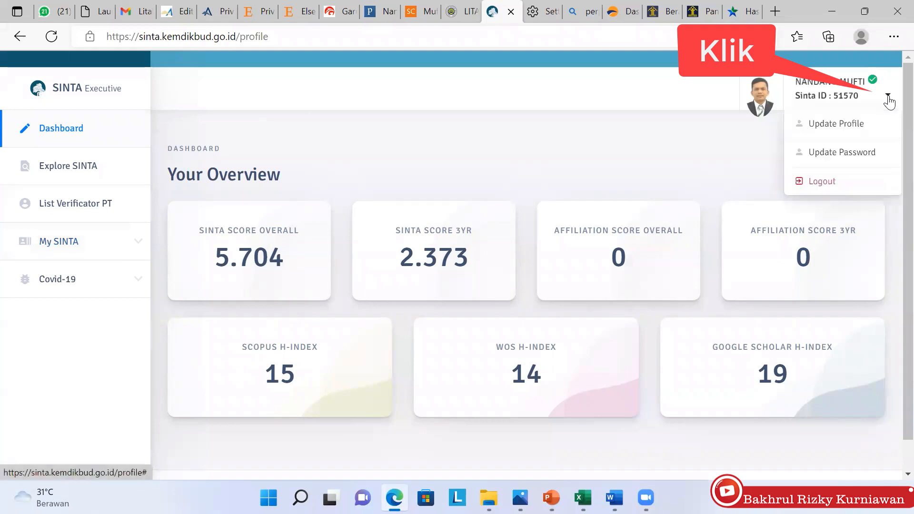
pyautogui.click(856, 126)
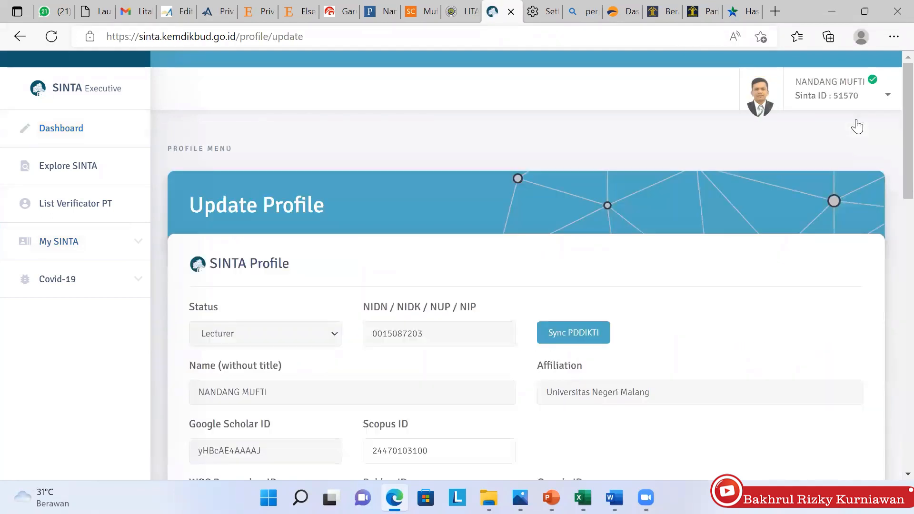
pyautogui.click(886, 96)
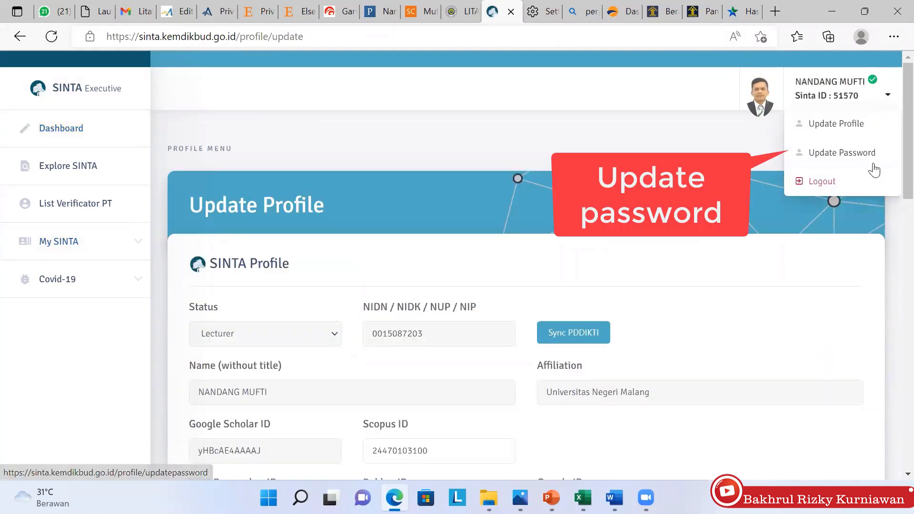
pyautogui.scroll(-7, 895, 232)
pyautogui.scroll(-10, 895, 232)
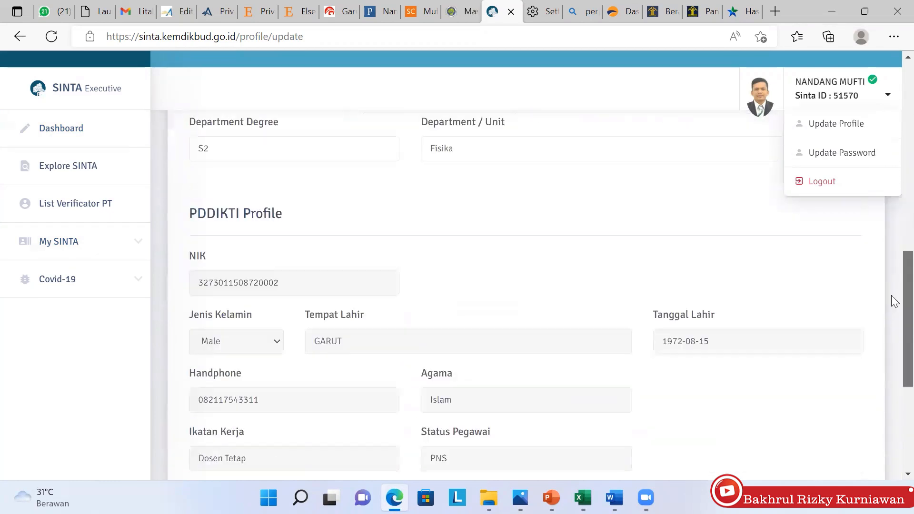
pyautogui.scroll(1, 892, 333)
pyautogui.scroll(14, 894, 319)
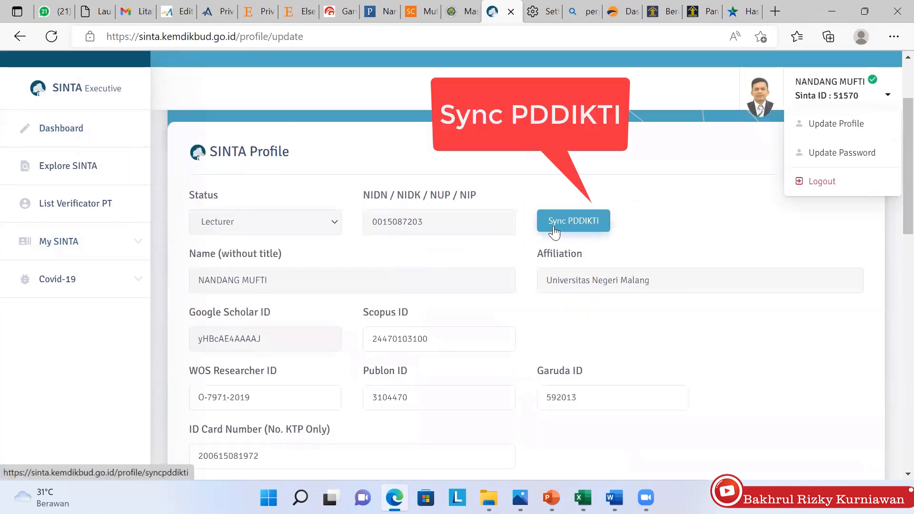
# Sync with PDDIKTI and review fields through Jabatan Fungsional Lektor Kepala and Prodi 45102 - S2 Fisika
pyautogui.click(555, 232)
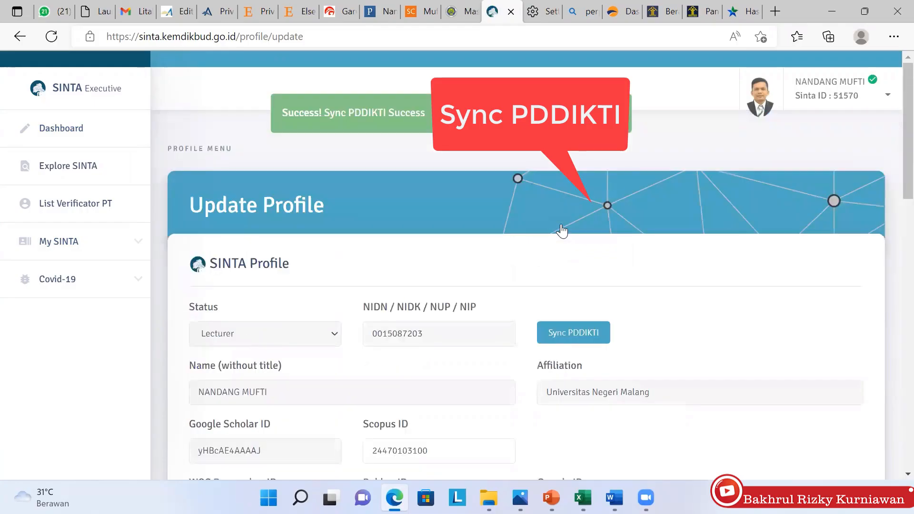
pyautogui.scroll(-1, 892, 176)
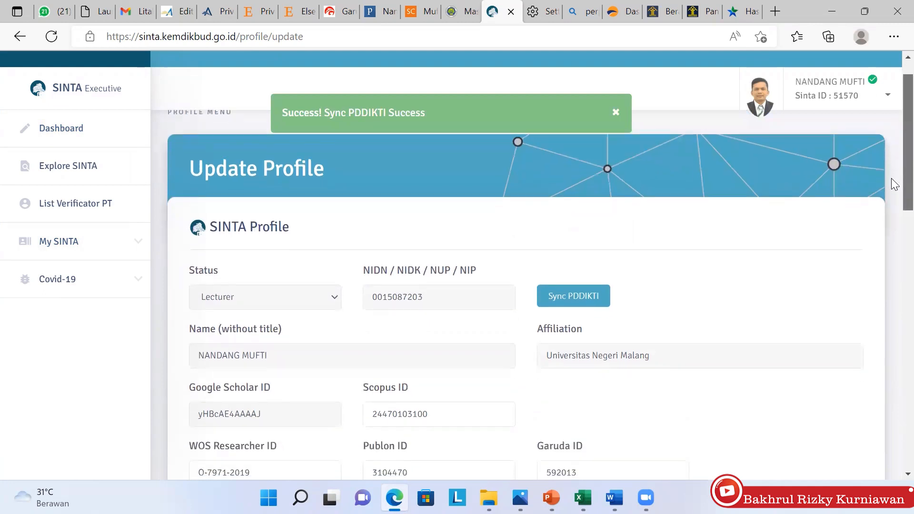
pyautogui.scroll(-1, 894, 185)
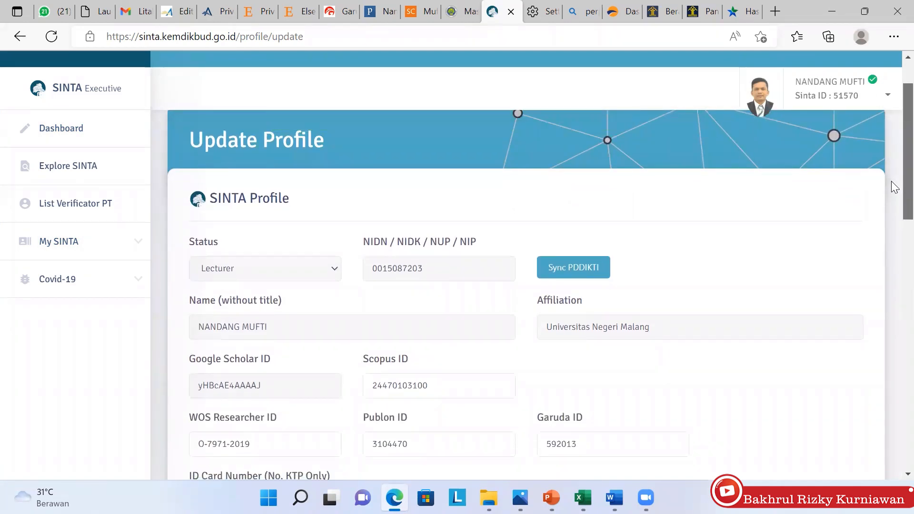
pyautogui.scroll(-2, 891, 195)
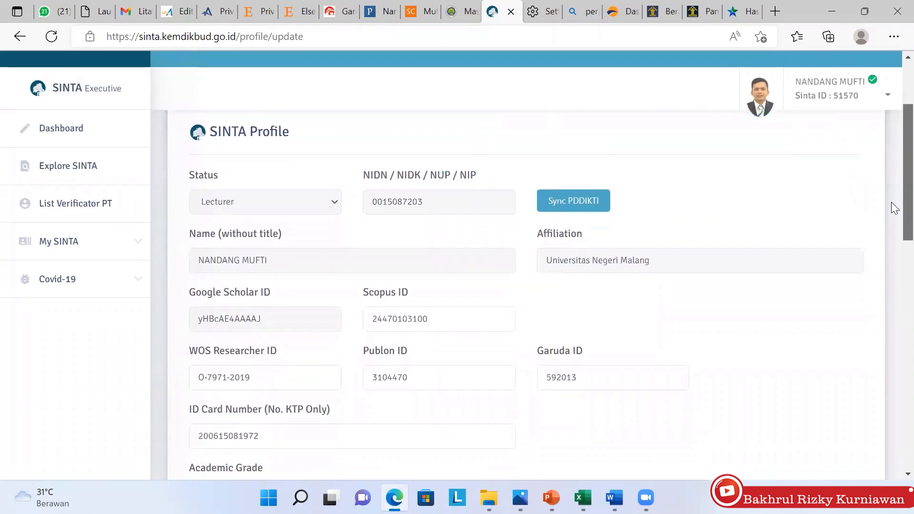
pyautogui.scroll(-7, 895, 213)
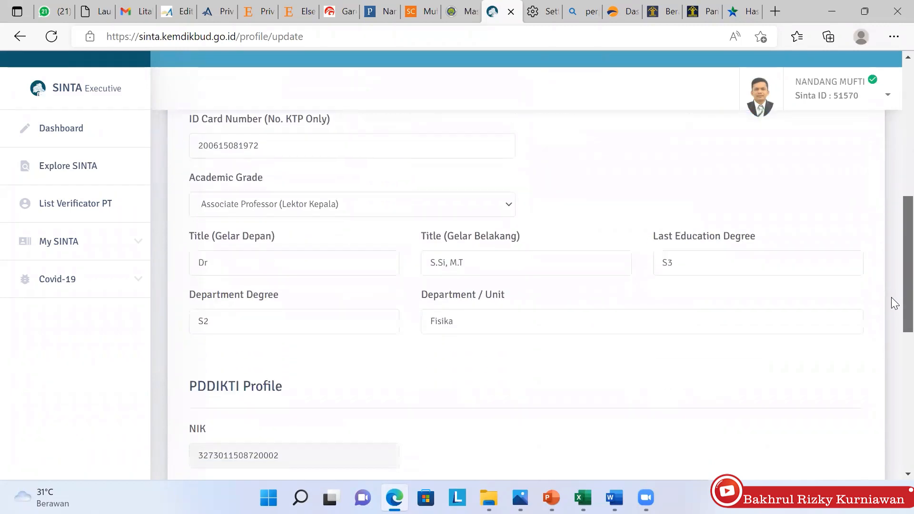
pyautogui.scroll(-6, 893, 352)
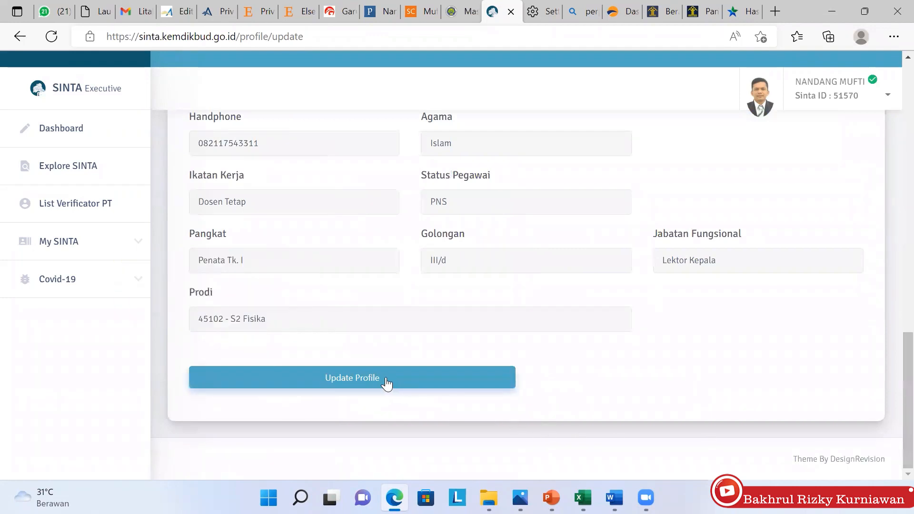
pyautogui.scroll(1, 386, 384)
pyautogui.scroll(-1, 386, 384)
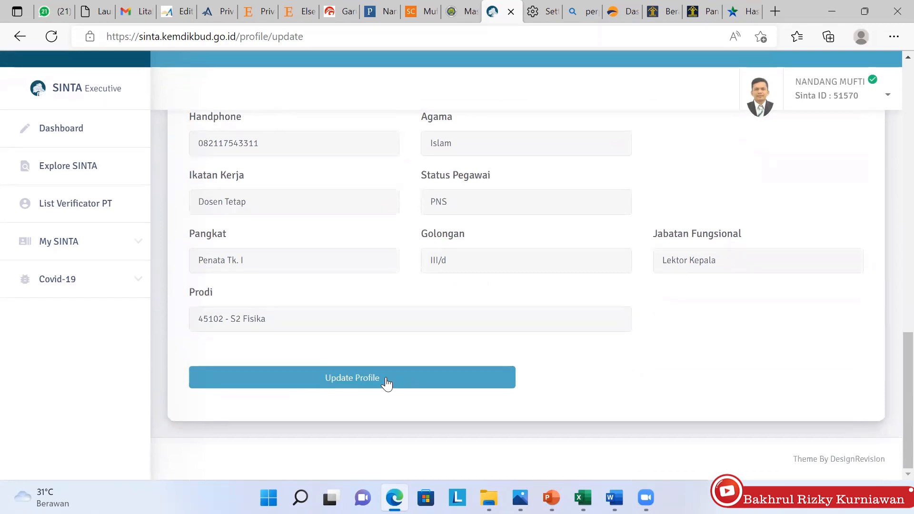
# Submit the synced profile with the Update Profile button
pyautogui.click(387, 384)
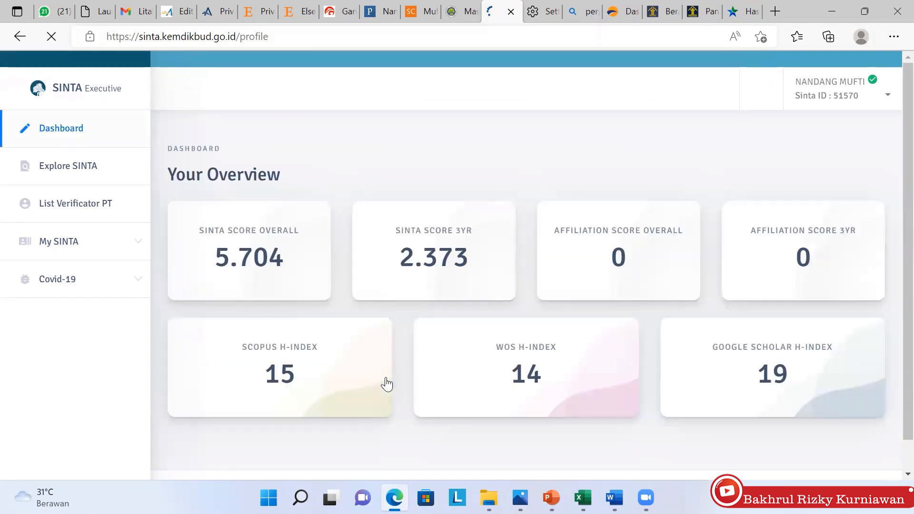